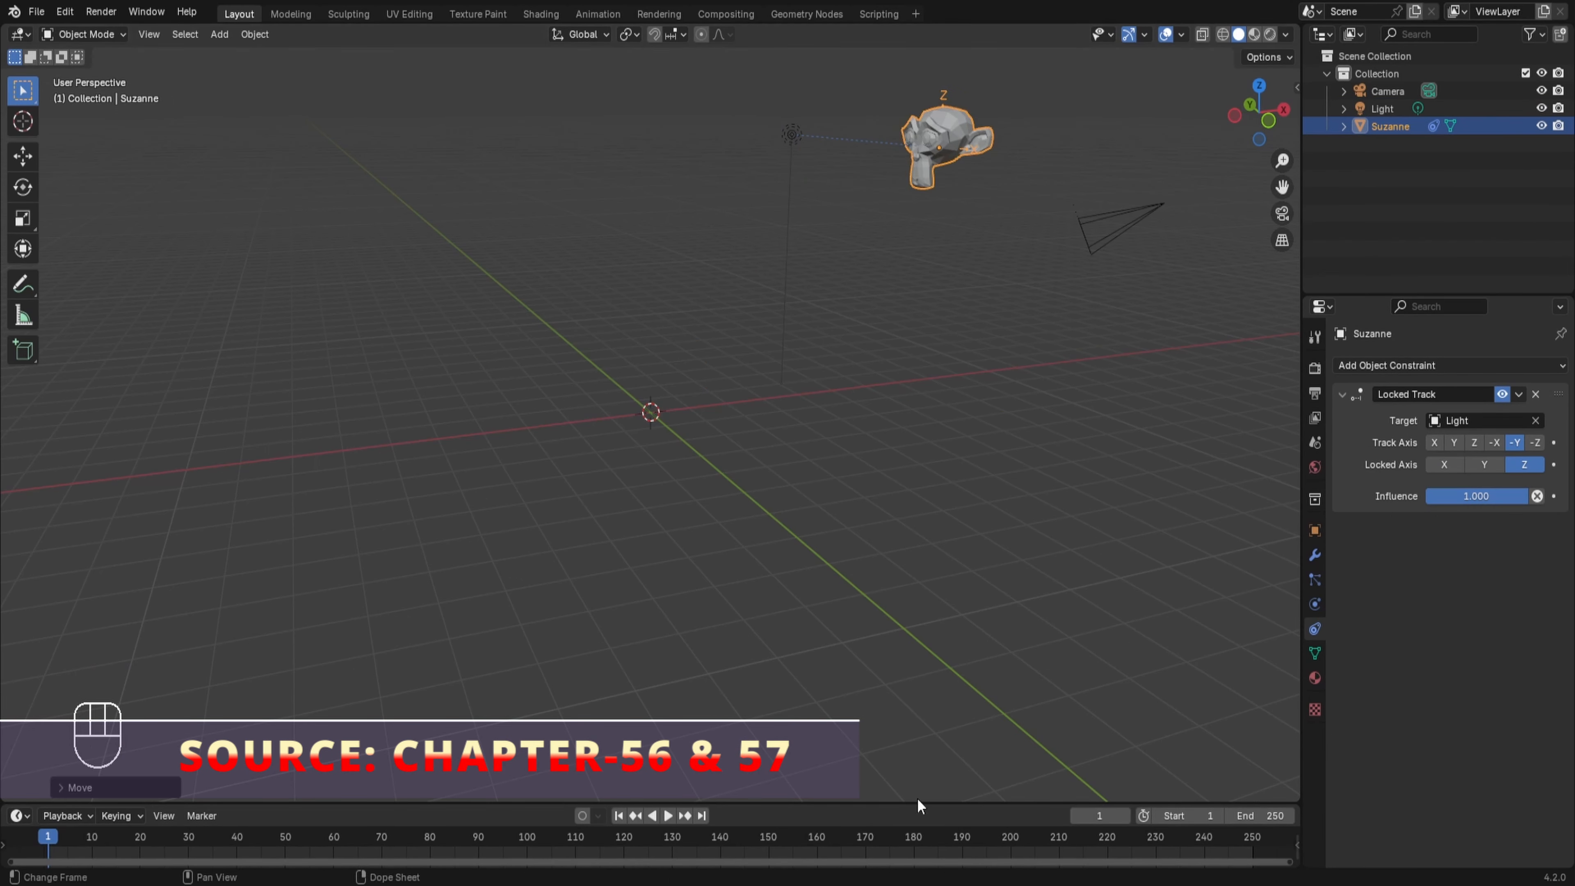
{"action": "left_click", "coordinate": [801, 419]}
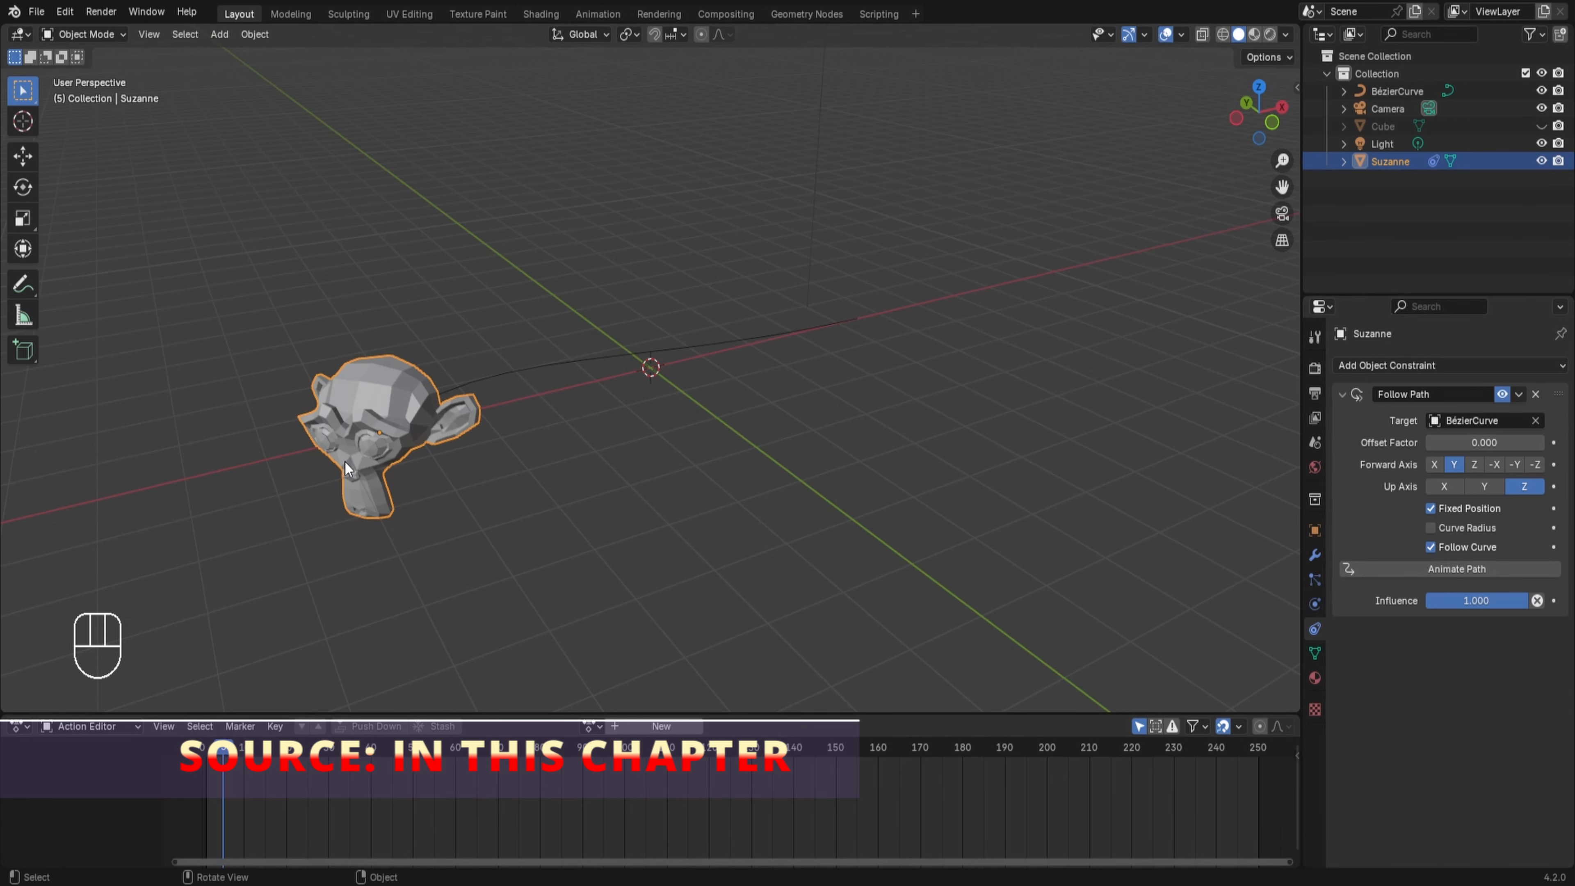
{"action": "left_click_drag", "start_coordinate": [1484, 442], "coordinate": [1537, 442]}
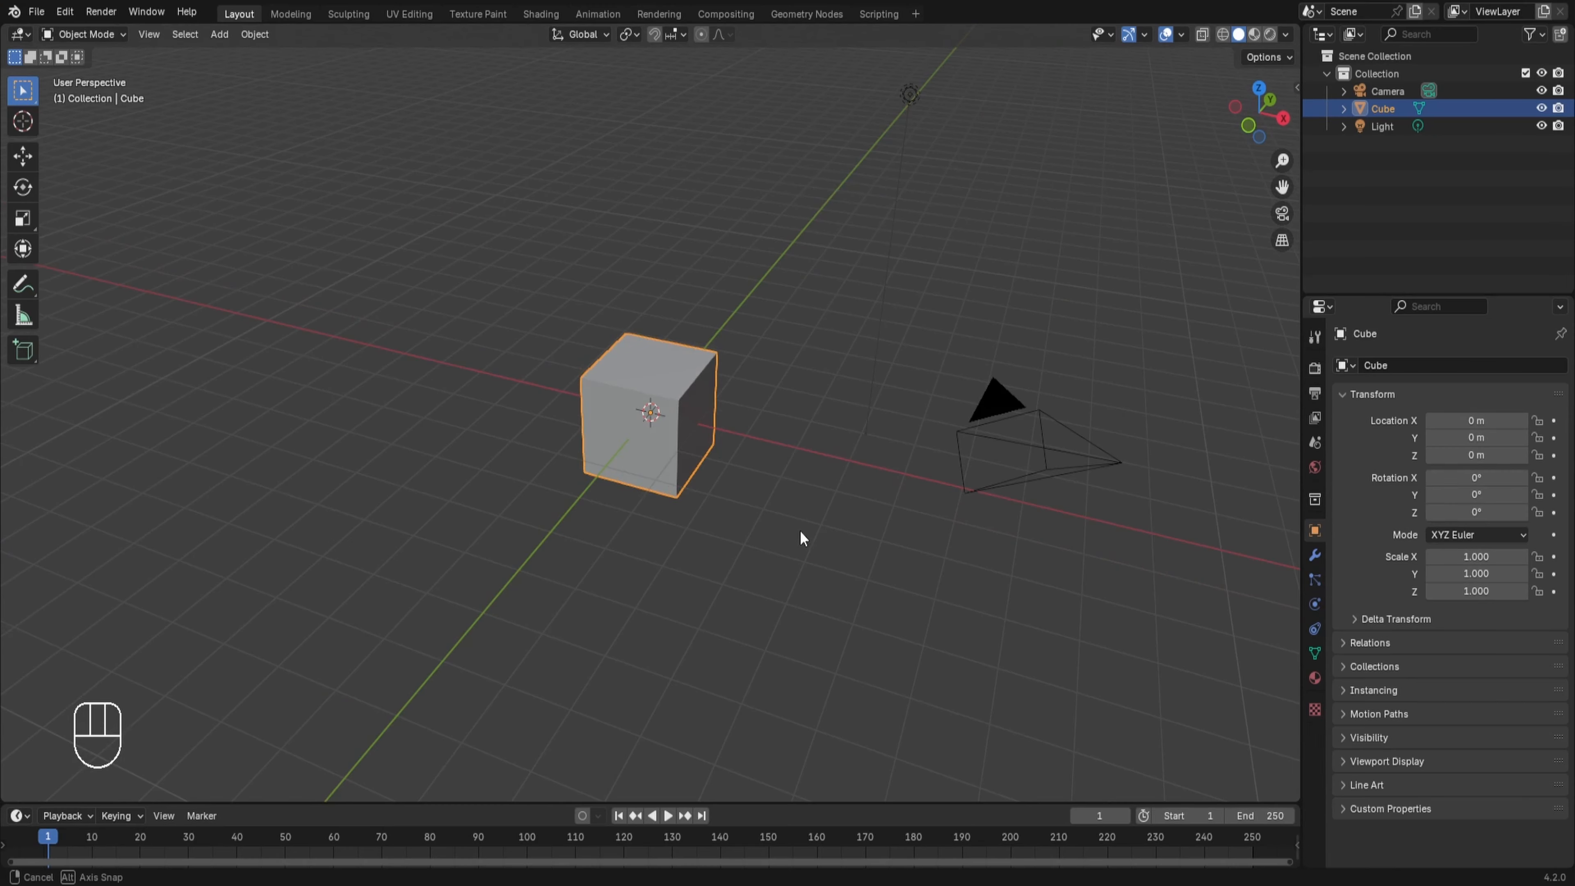
Step: Add a monkey mesh and move it about 2.78 m along the X axis, beside the cube
{"action": "middle_click_drag", "start_coordinate": [799, 532], "coordinate": [797, 528]}
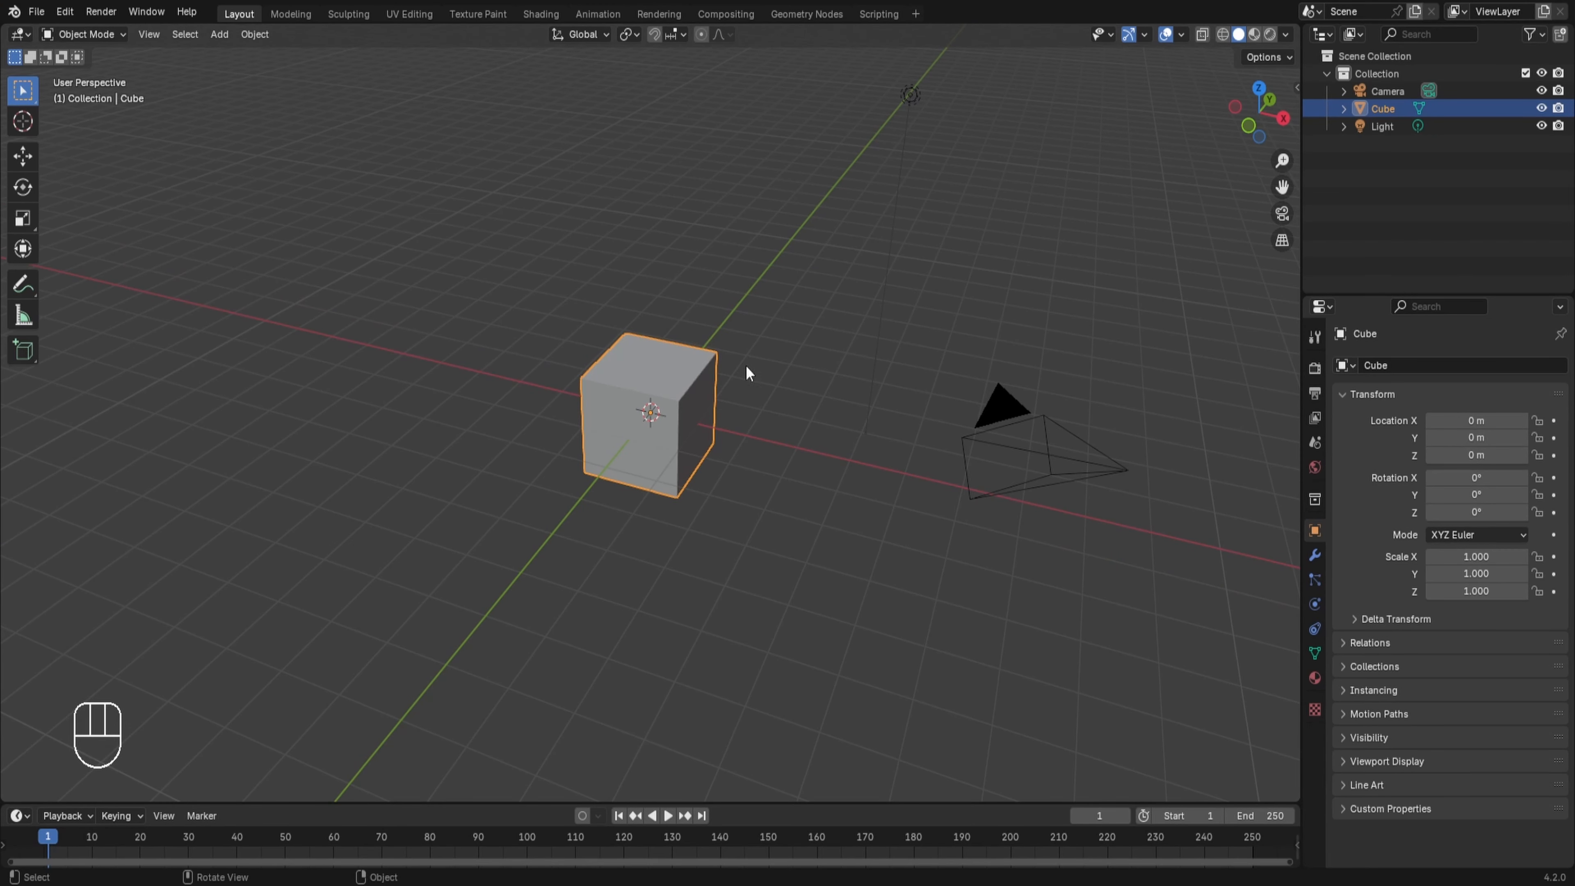
{"action": "key", "text": "shift+a"}
{"action": "mouse_move", "coordinate": [723, 358]}
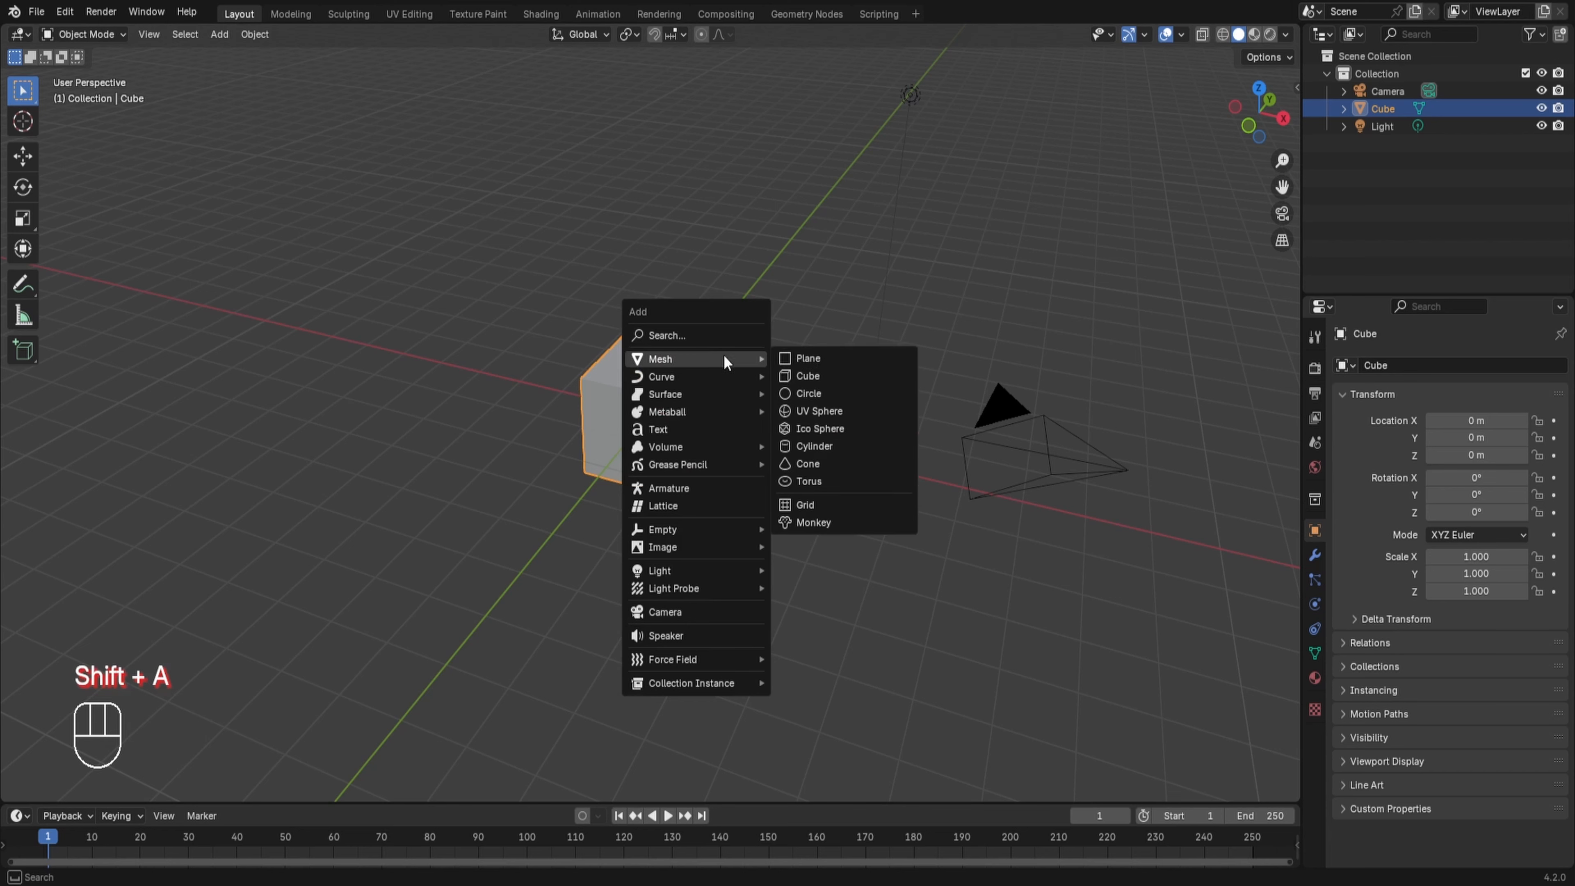
{"action": "left_click", "coordinate": [806, 524]}
{"action": "key", "text": "g"}
{"action": "key", "text": "x"}
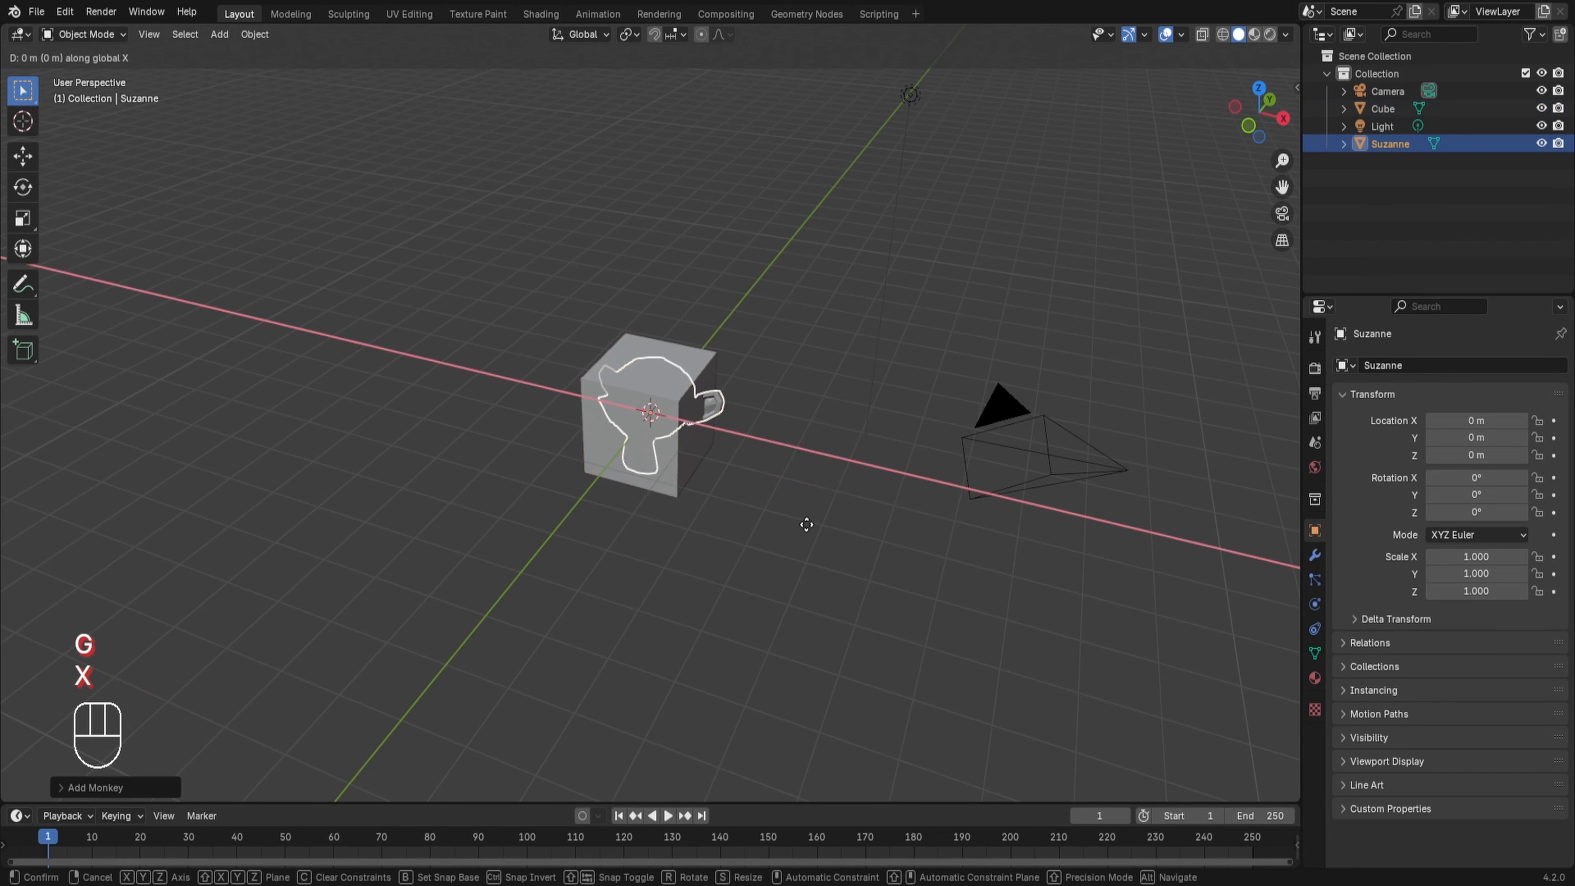
{"action": "left_click", "coordinate": [850, 525]}
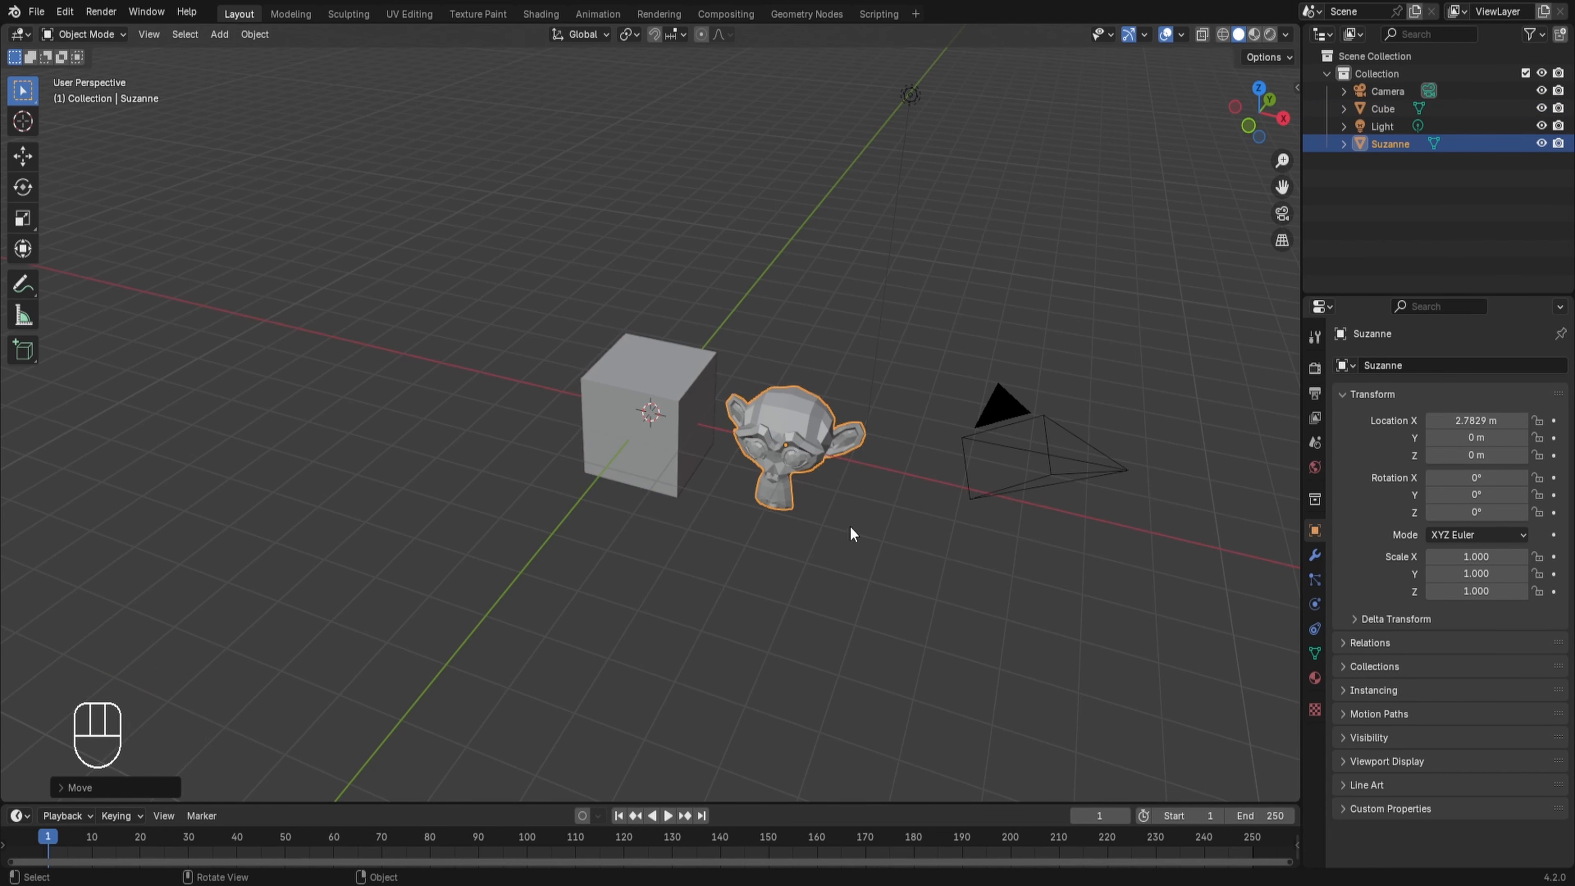
Step: Add an Action constraint to the monkey
{"action": "middle_click_drag", "start_coordinate": [850, 525], "coordinate": [925, 483]}
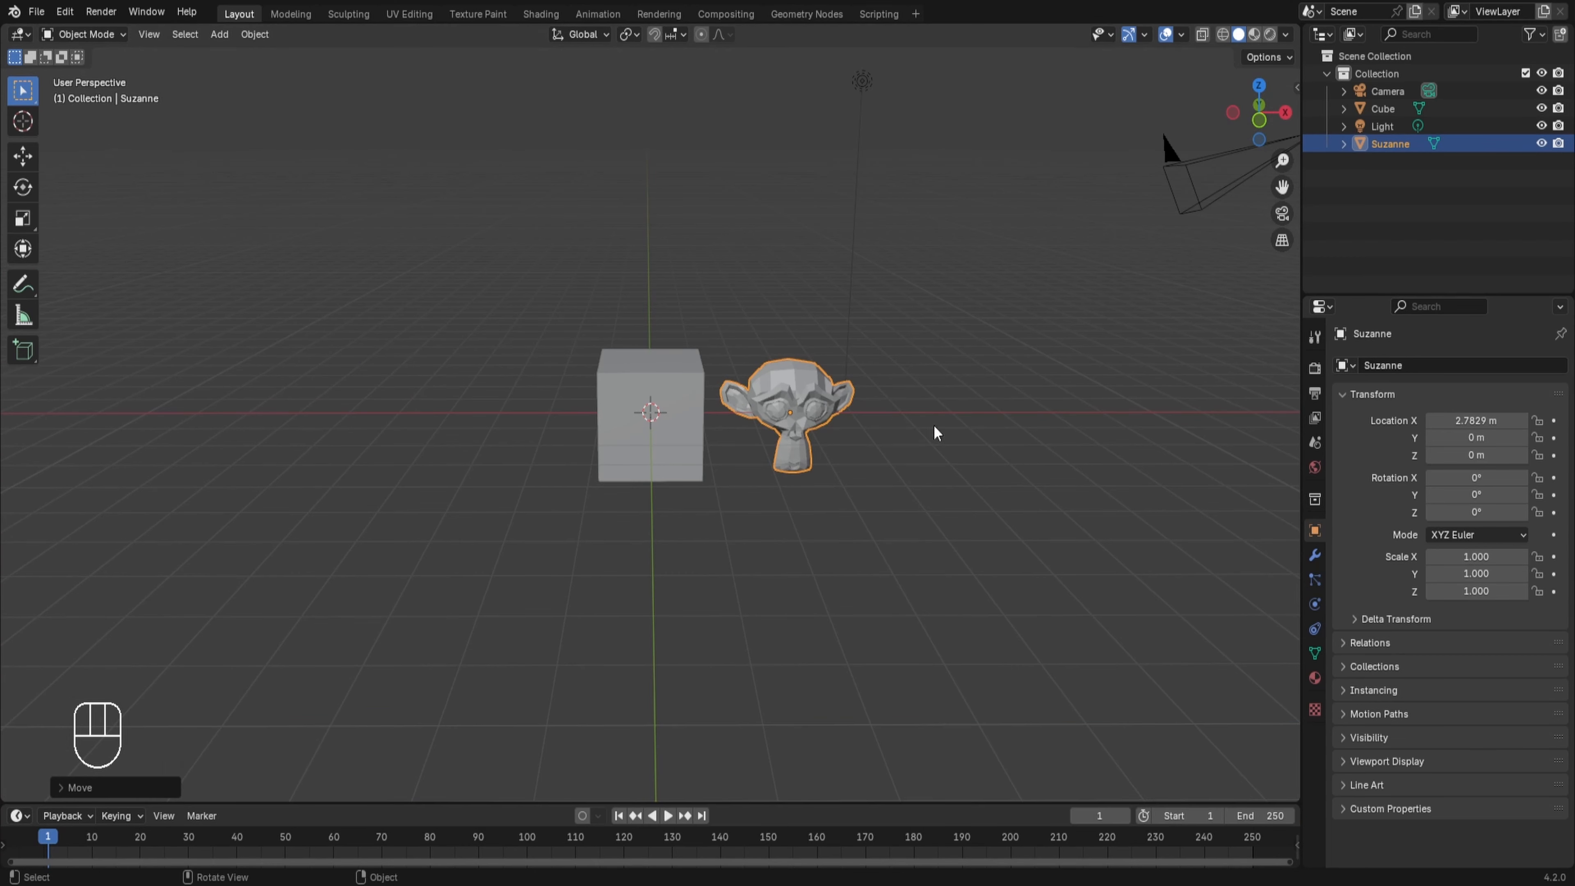
{"action": "left_click", "coordinate": [1315, 629]}
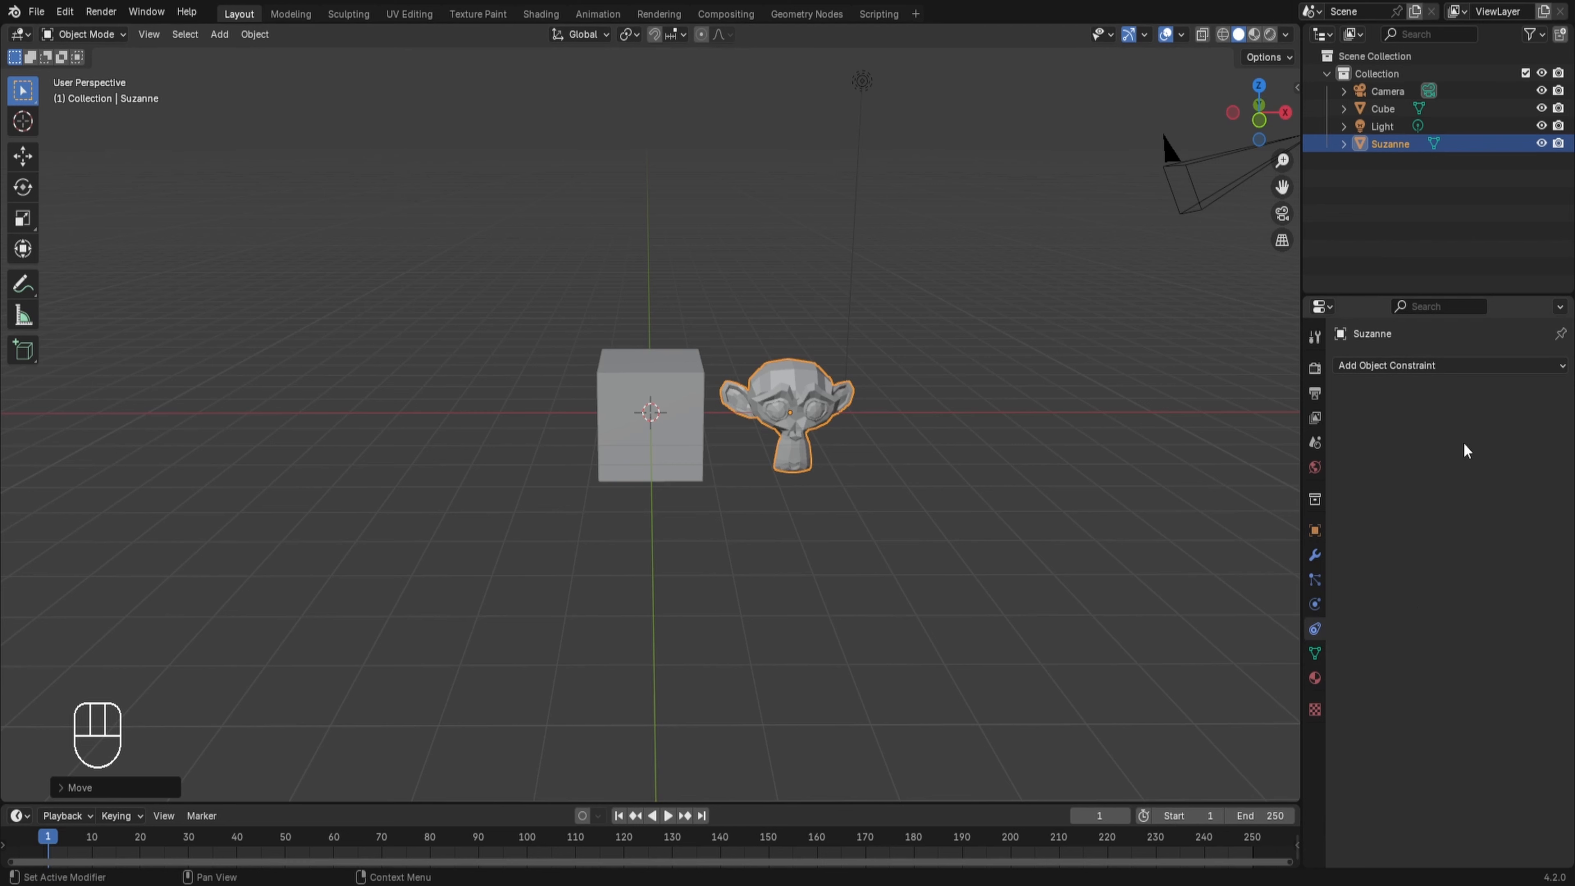
{"action": "left_click", "coordinate": [1474, 365]}
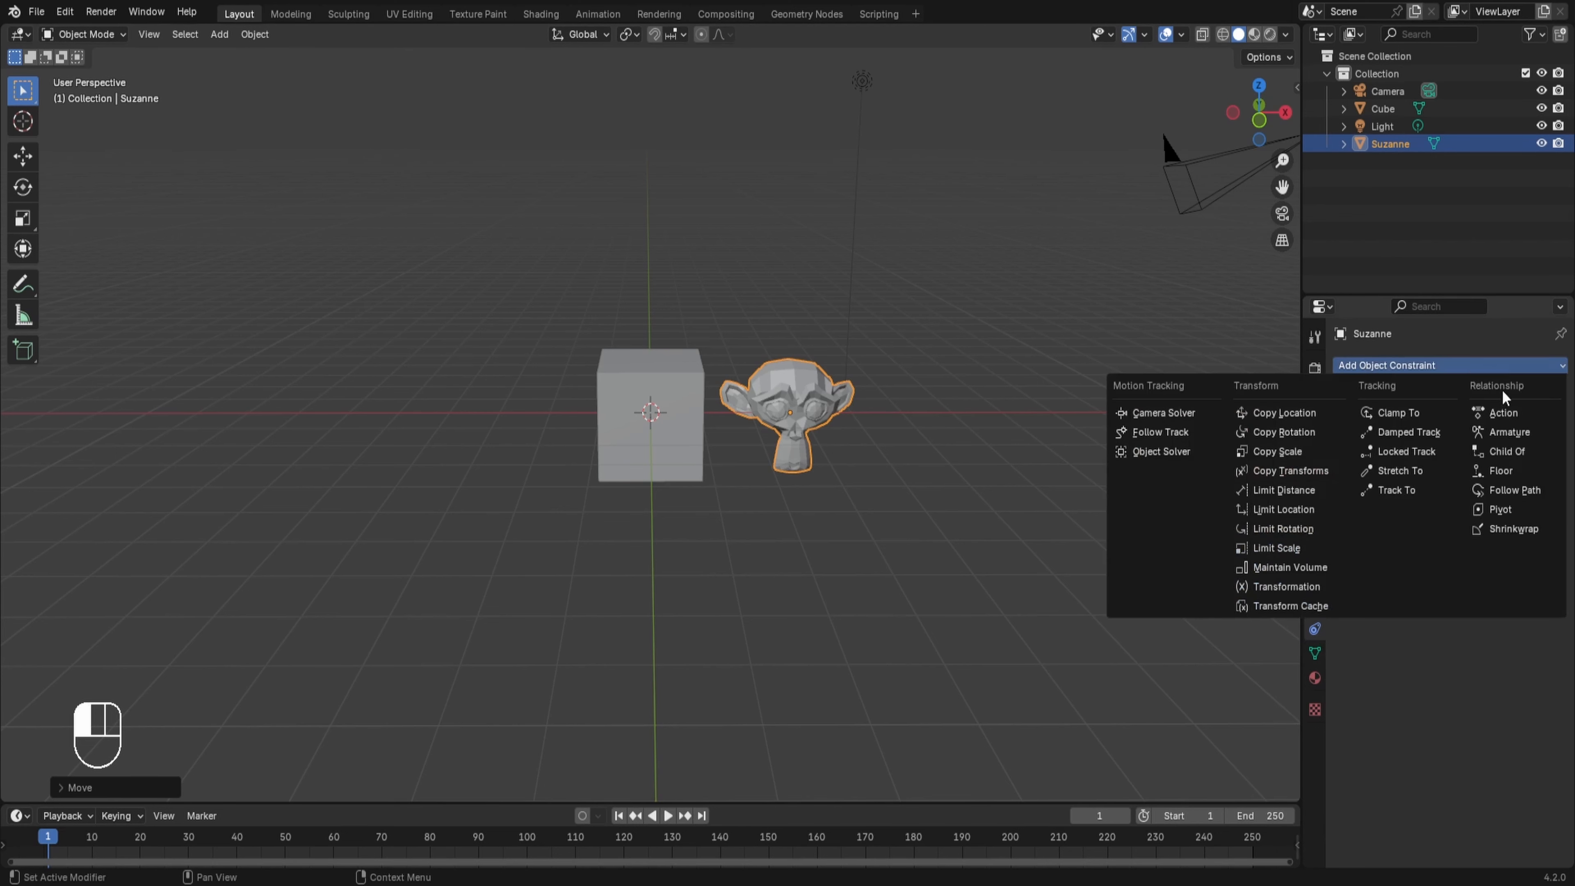
{"action": "left_click", "coordinate": [1503, 413]}
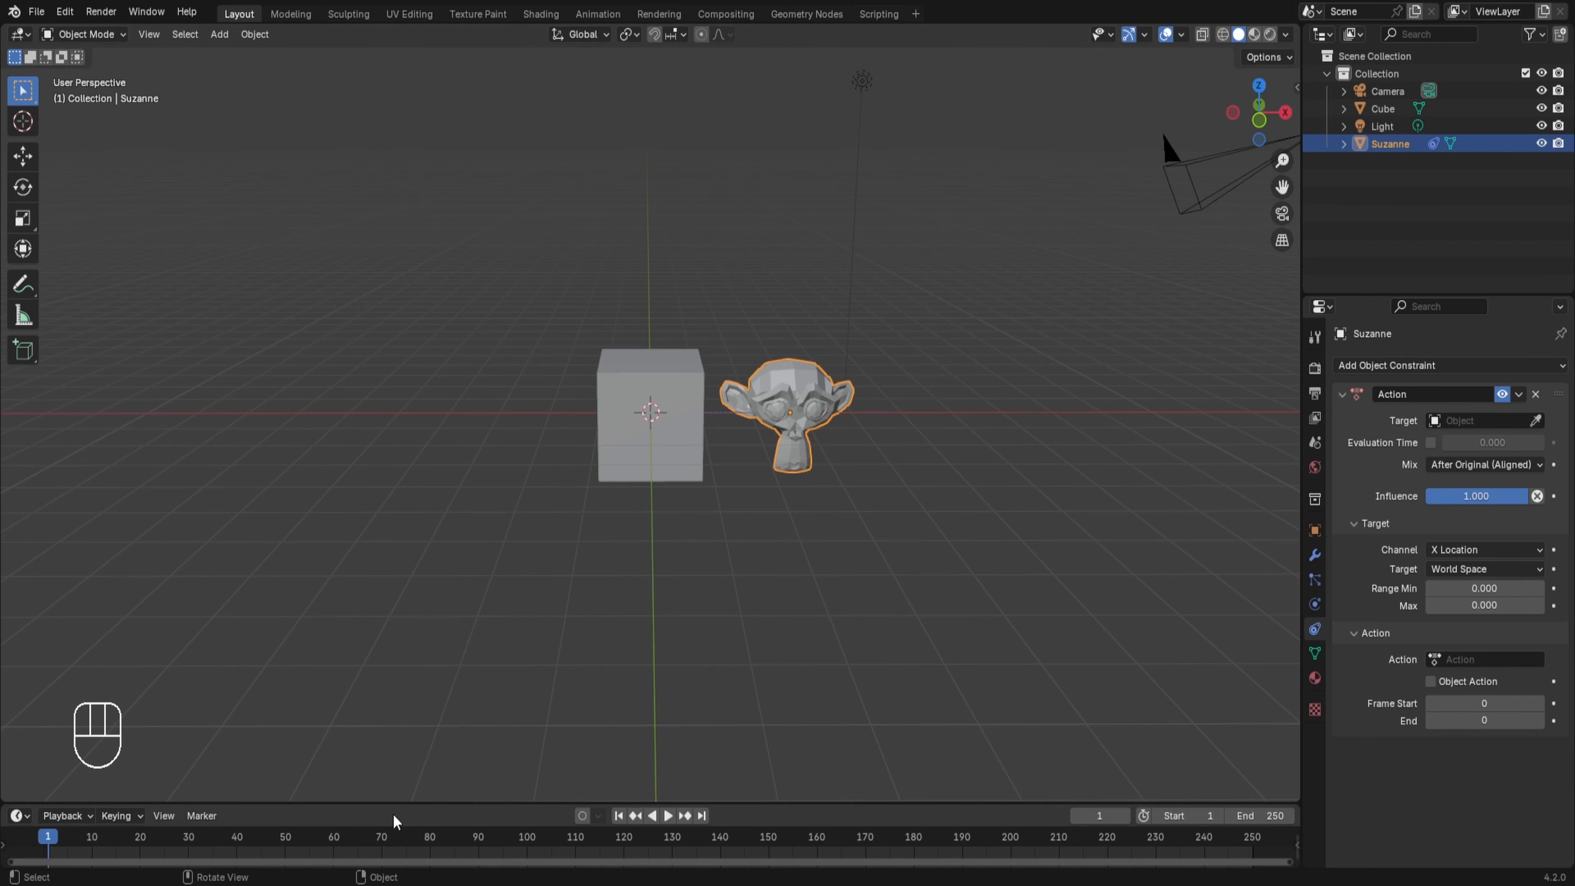
Step: Enlarge the timeline area and switch it to the Dope Sheet in Action Editor mode
{"action": "left_click_drag", "start_coordinate": [391, 805], "coordinate": [370, 711]}
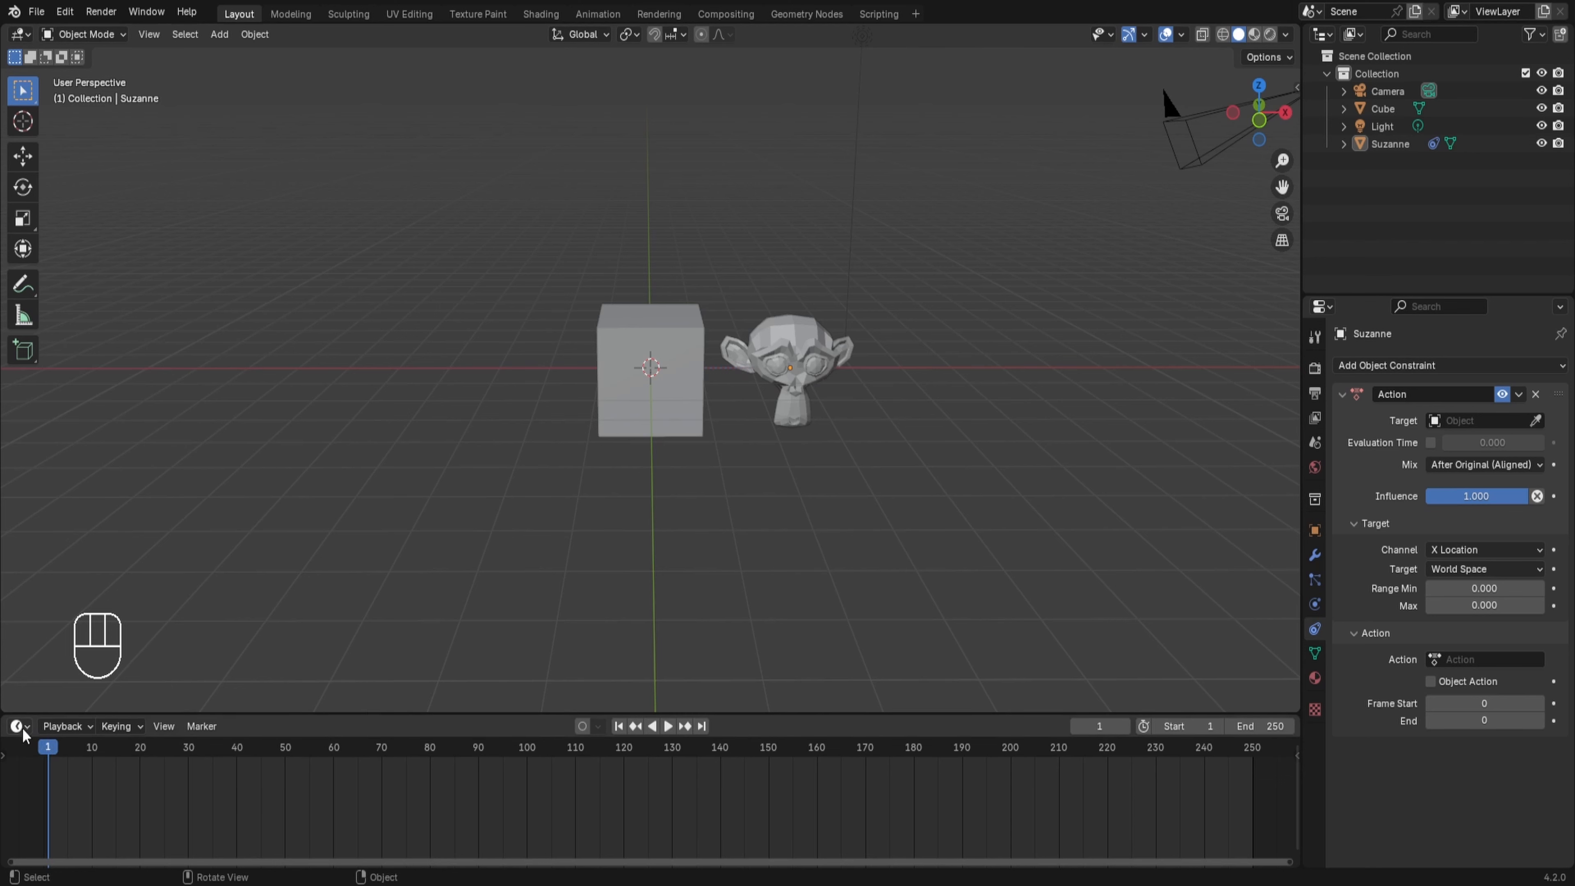
{"action": "left_click", "coordinate": [19, 726]}
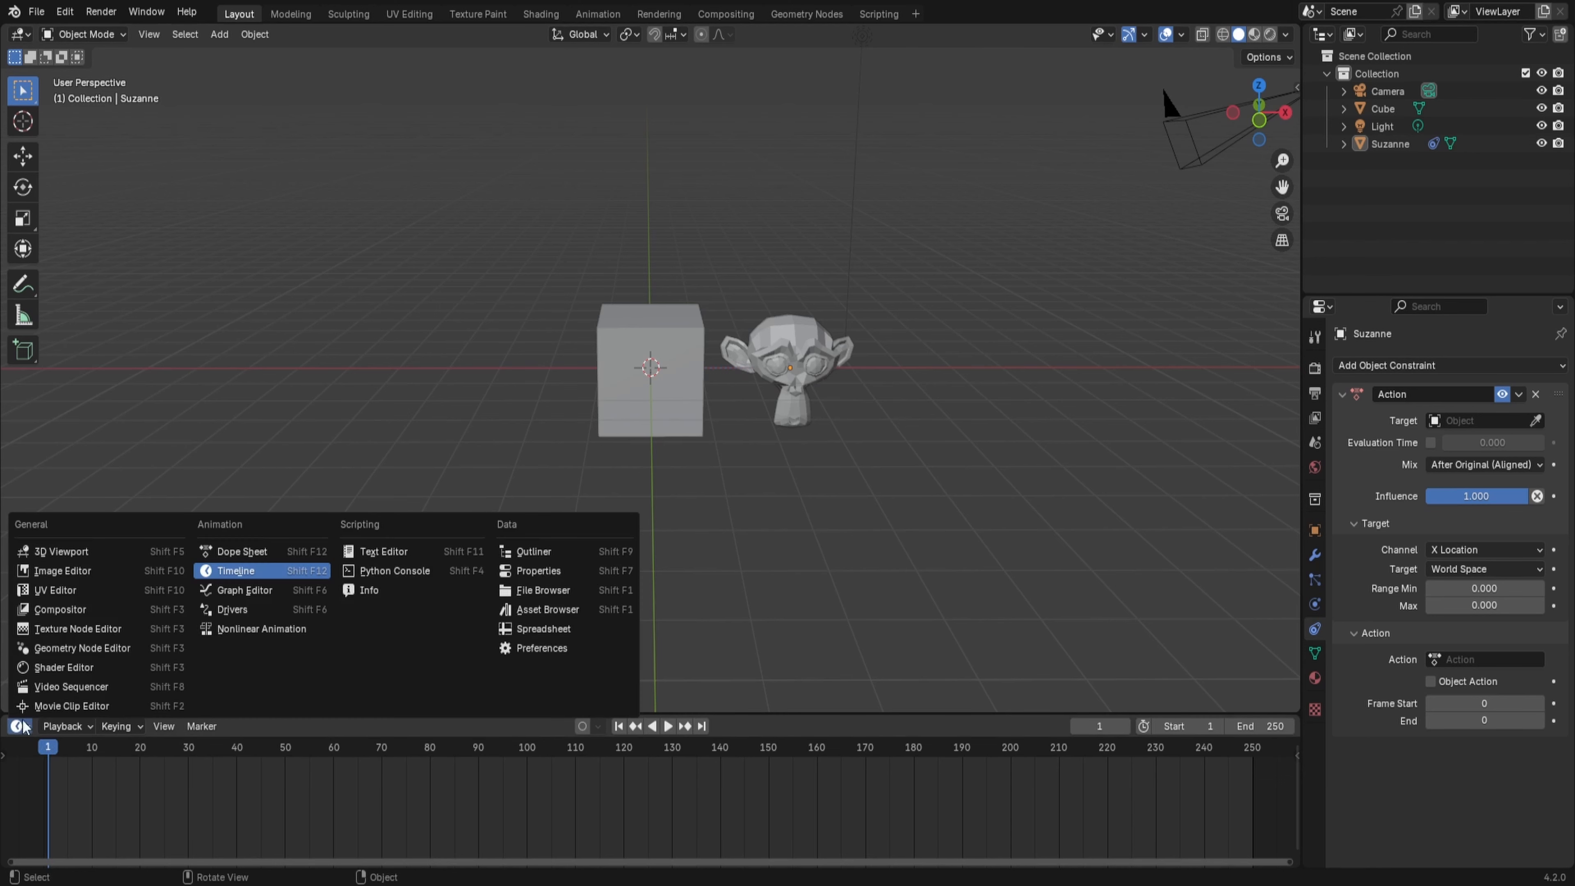
{"action": "left_click", "coordinate": [246, 552]}
{"action": "left_click", "coordinate": [121, 727]}
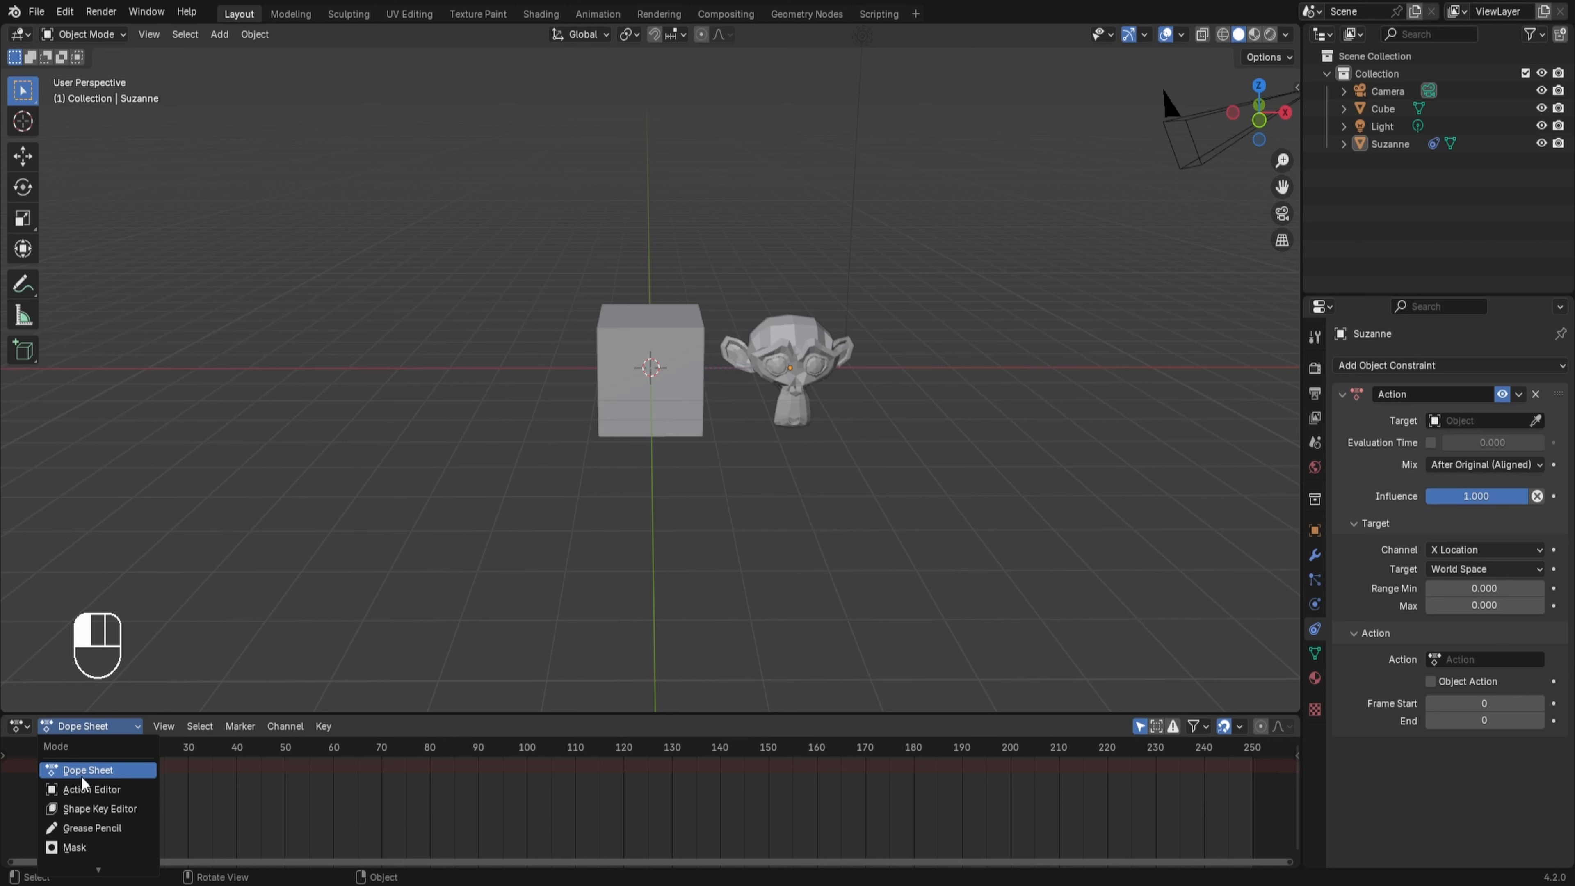
{"action": "left_click", "coordinate": [81, 786]}
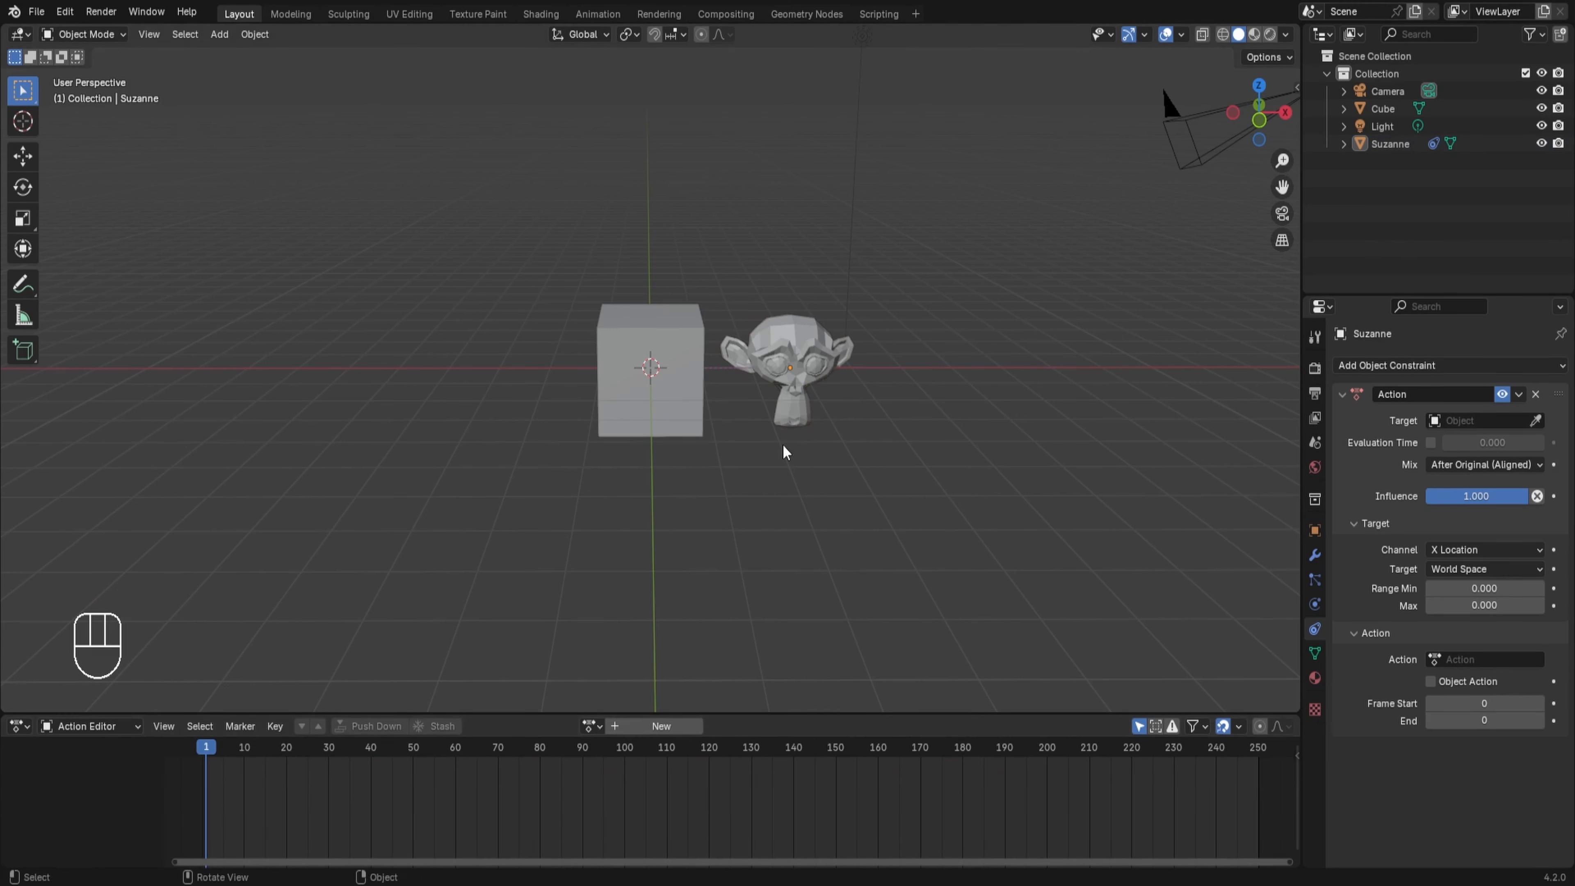
Step: Keyframe the monkey at frame 1, and again at frame 50 with its face tilted down about the X axis
{"action": "left_click", "coordinate": [799, 347]}
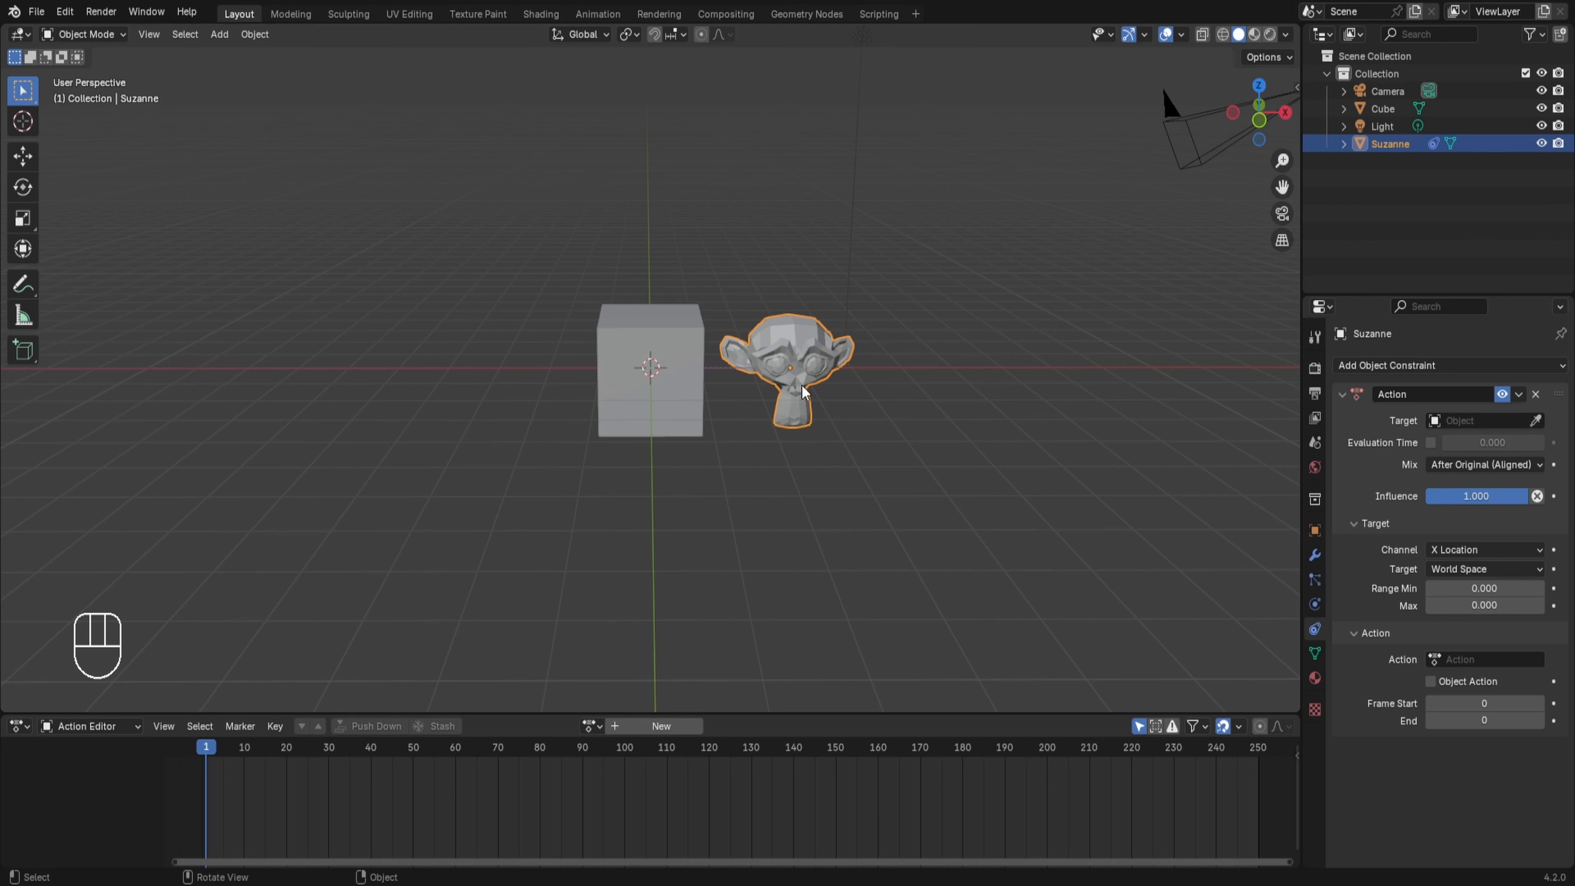
{"action": "key", "text": "i"}
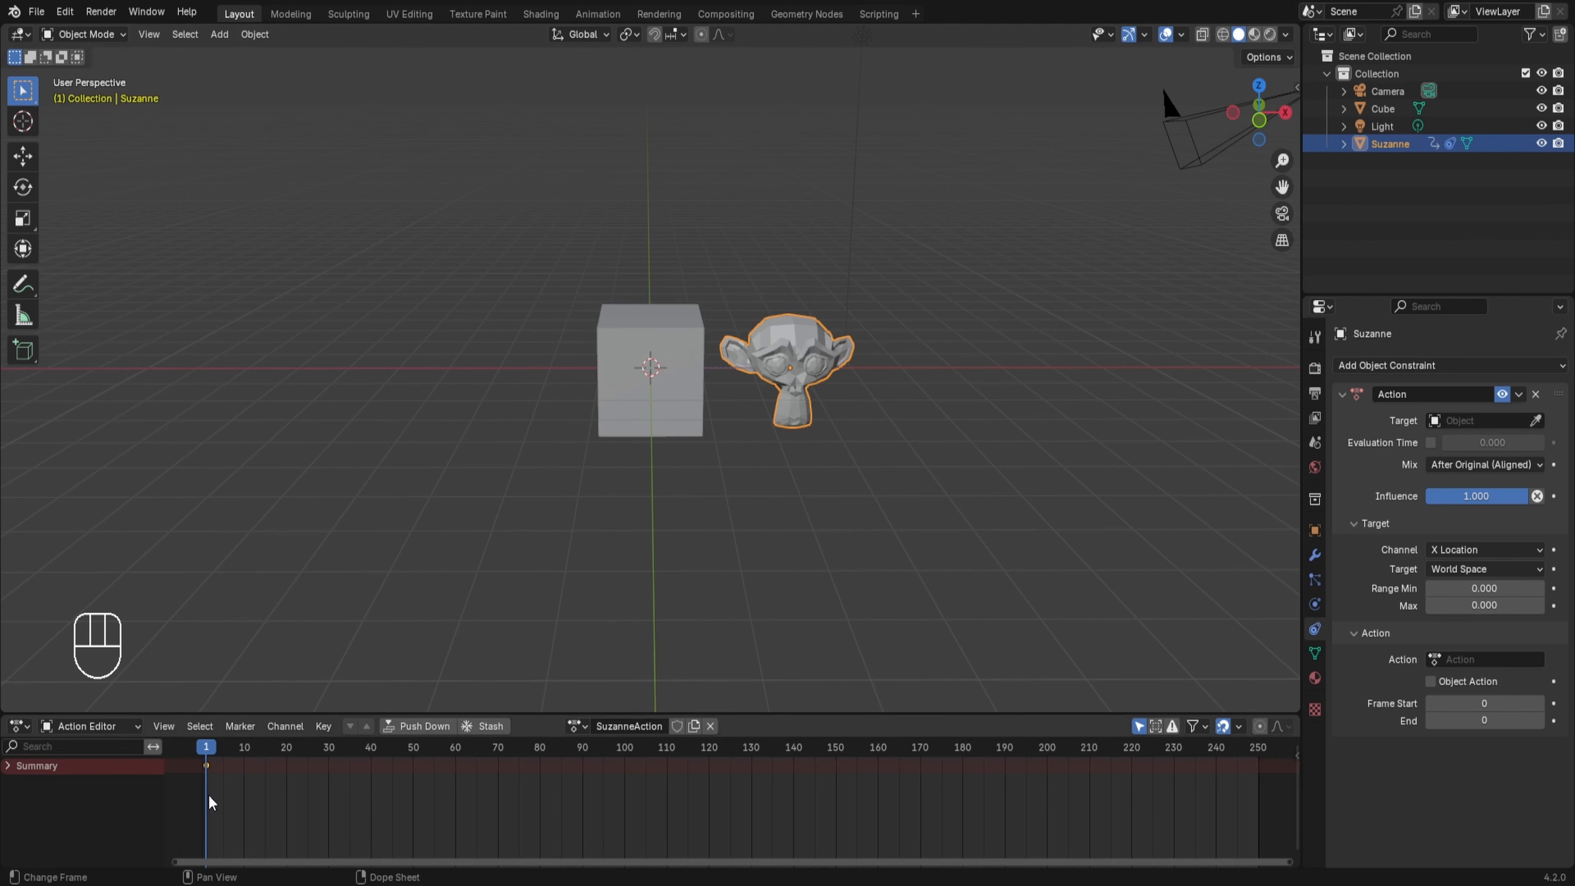
{"action": "left_click", "coordinate": [413, 747]}
{"action": "key", "text": "r"}
{"action": "key", "text": "x"}
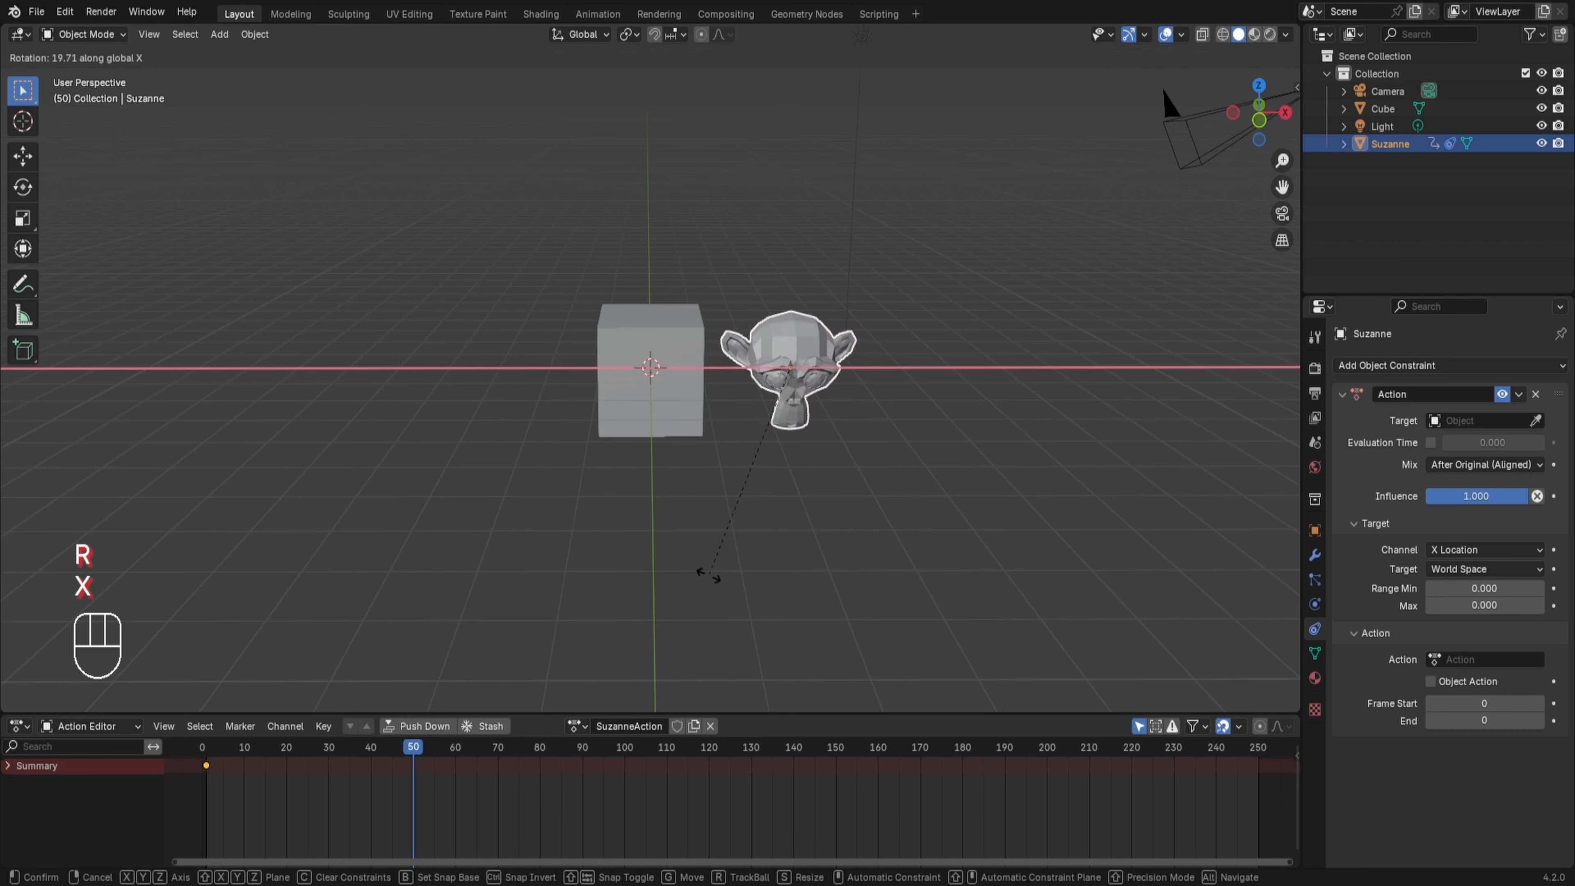
{"action": "left_click", "coordinate": [610, 406]}
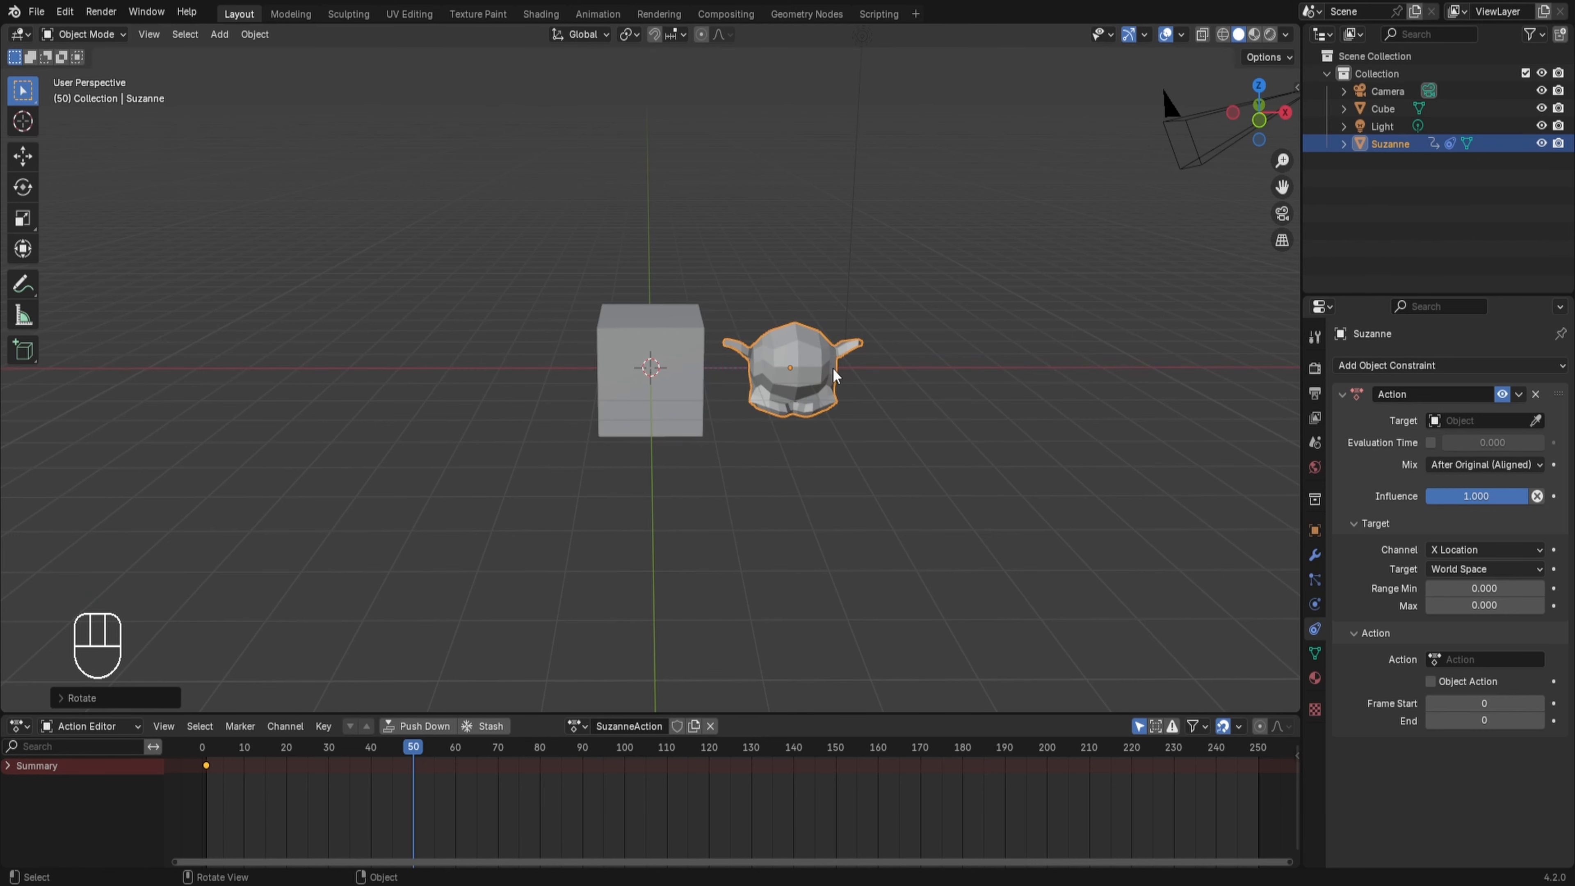
{"action": "key", "text": "i"}
Step: With the playhead at frame 5, protect SuzanneAction with a fake user and unlink it from the monkey
{"action": "left_click_drag", "start_coordinate": [413, 748], "coordinate": [223, 747]}
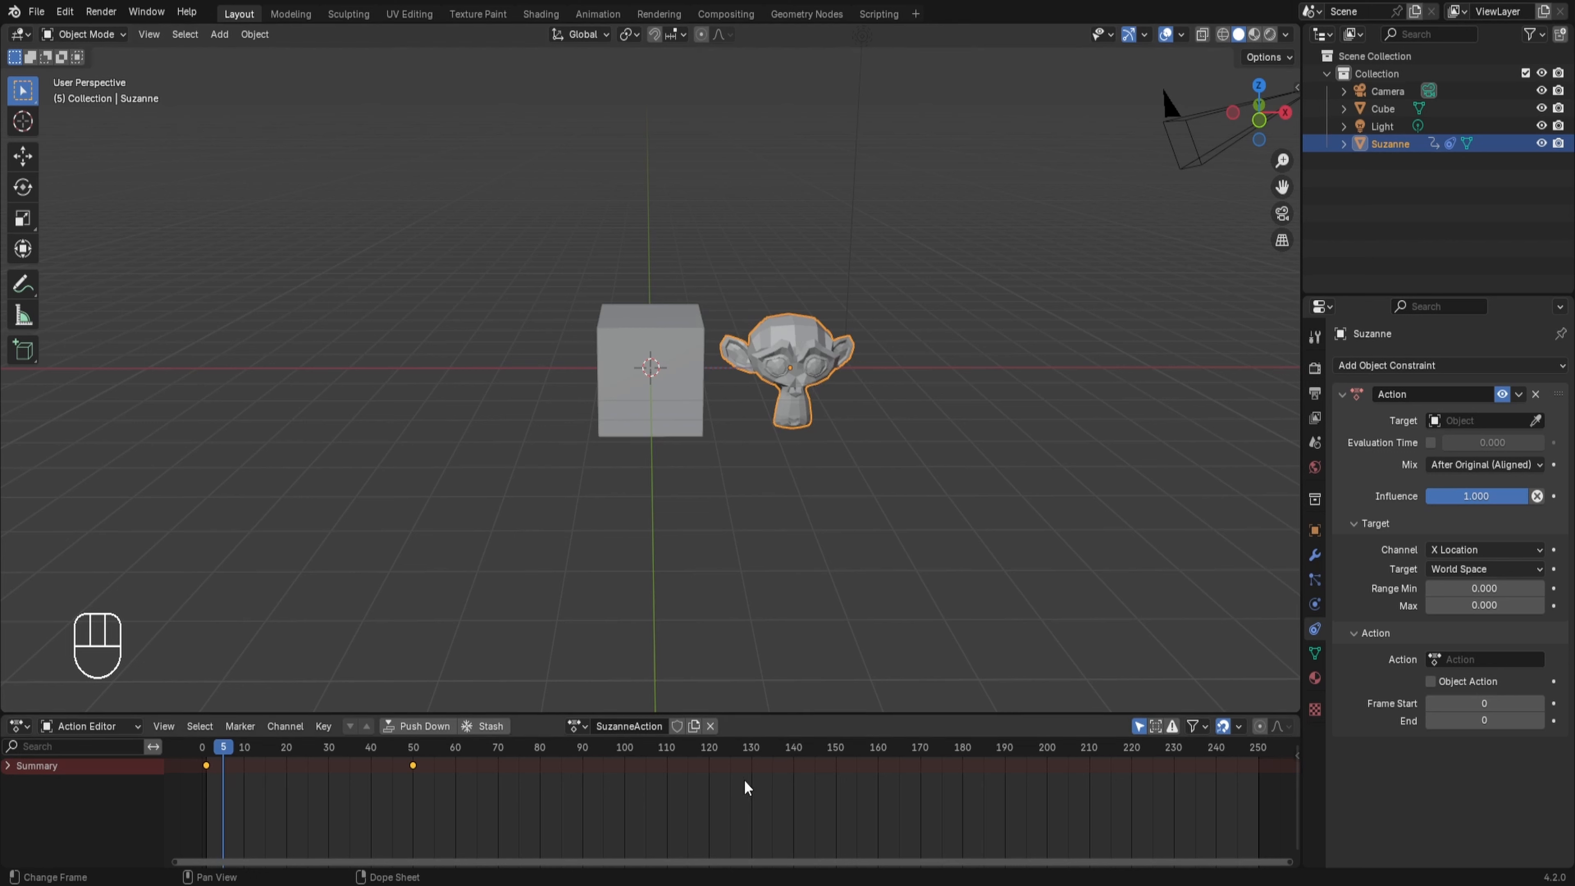
{"action": "left_click", "coordinate": [678, 726]}
{"action": "left_click", "coordinate": [713, 726]}
{"action": "mouse_move", "coordinate": [242, 754]}
{"action": "left_mouse_down"}
{"action": "mouse_move", "coordinate": [411, 754]}
{"action": "mouse_move", "coordinate": [225, 758]}
{"action": "left_mouse_up"}
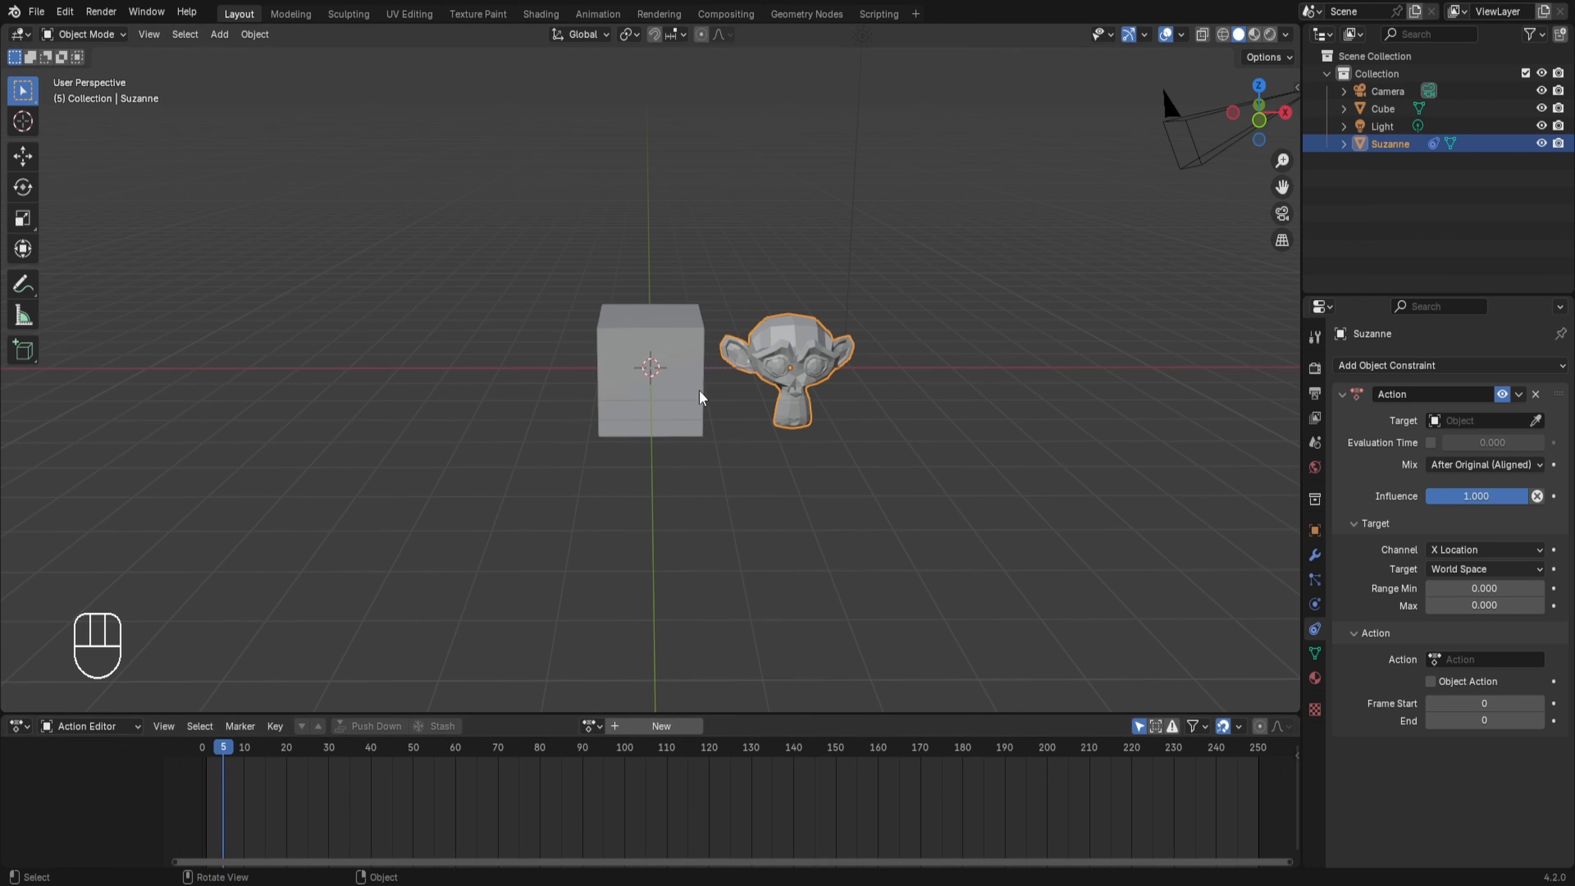
Step: Assign SuzanneAction to the monkey's Action constraint and pick the cube as its target
{"action": "left_click", "coordinate": [1451, 659]}
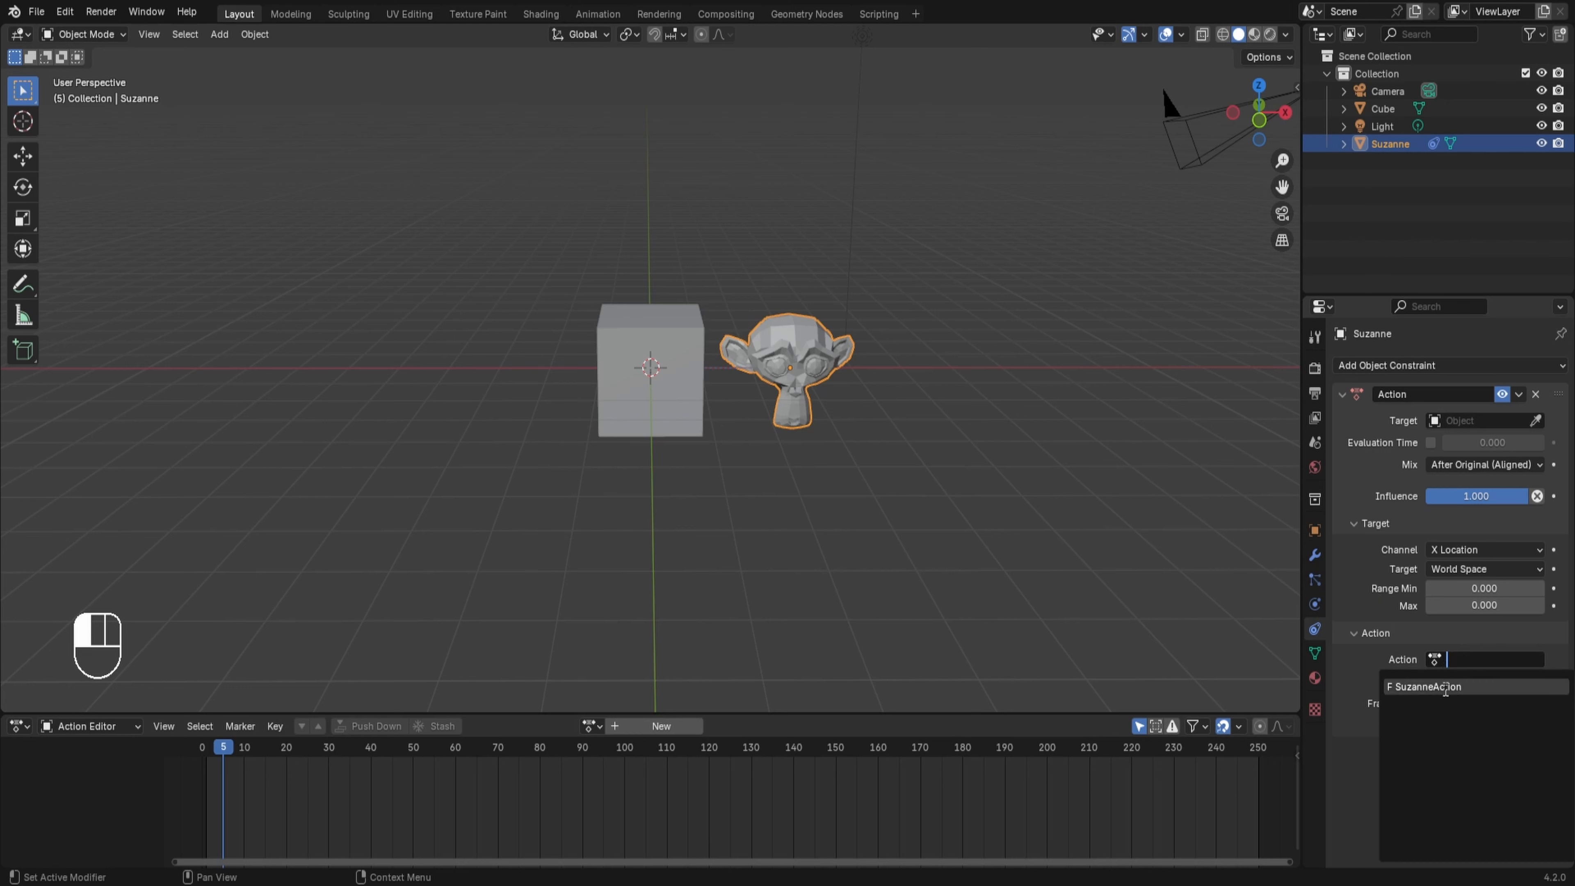
{"action": "left_click", "coordinate": [1426, 686]}
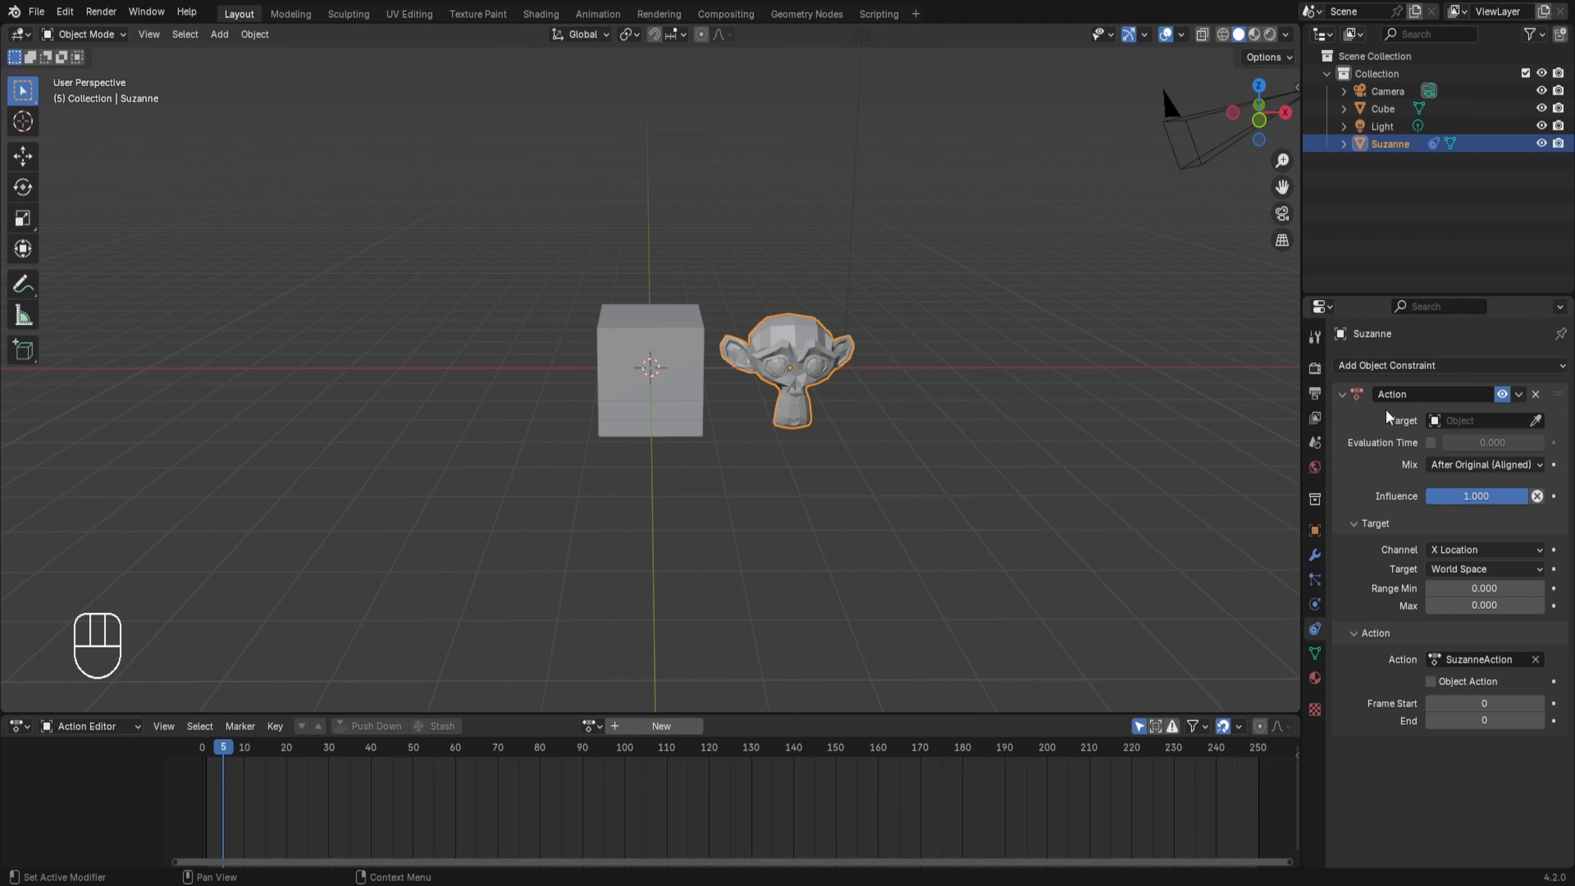
{"action": "left_click", "coordinate": [1535, 421]}
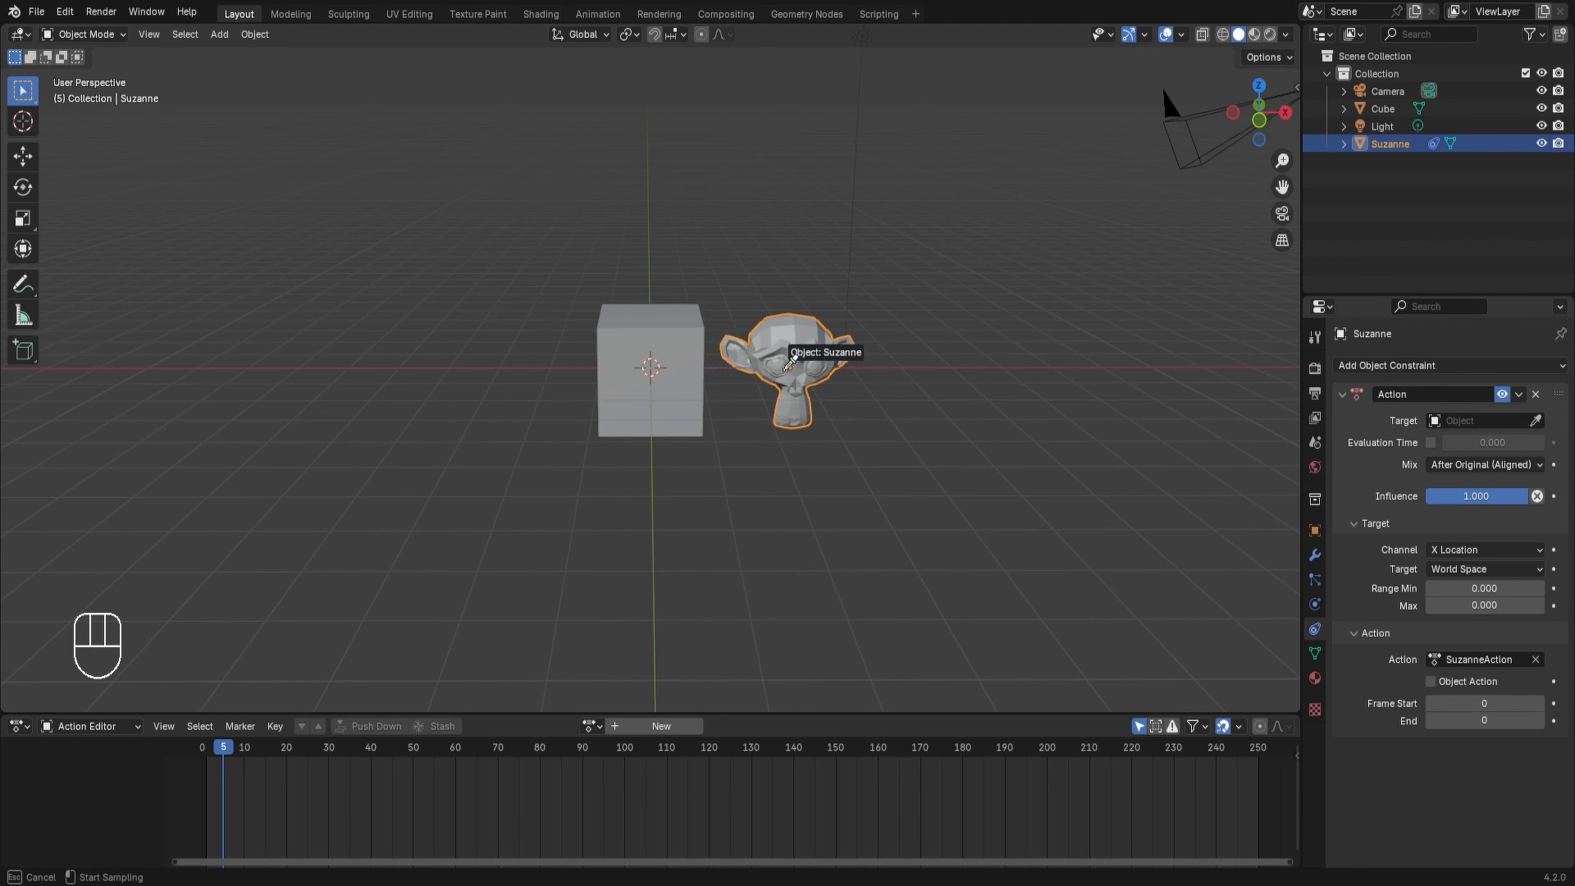
{"action": "left_click", "coordinate": [620, 337]}
Step: Set the Action constraint's target channel to Y Location and its range maximum to 10
{"action": "middle_click_drag", "start_coordinate": [1015, 308], "coordinate": [951, 318]}
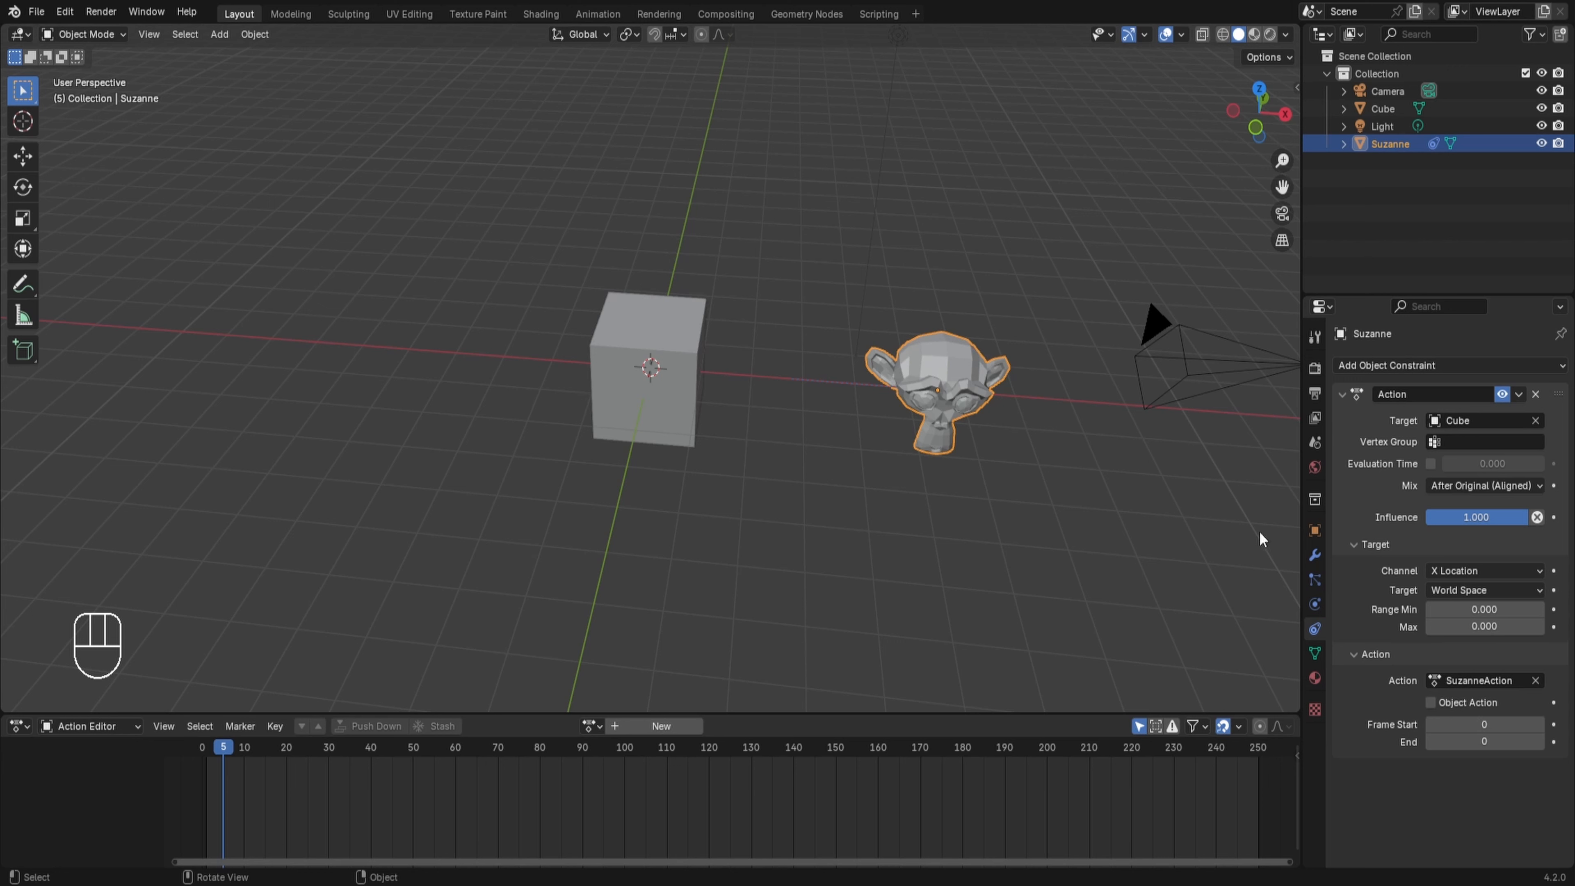
{"action": "left_click", "coordinate": [1443, 573]}
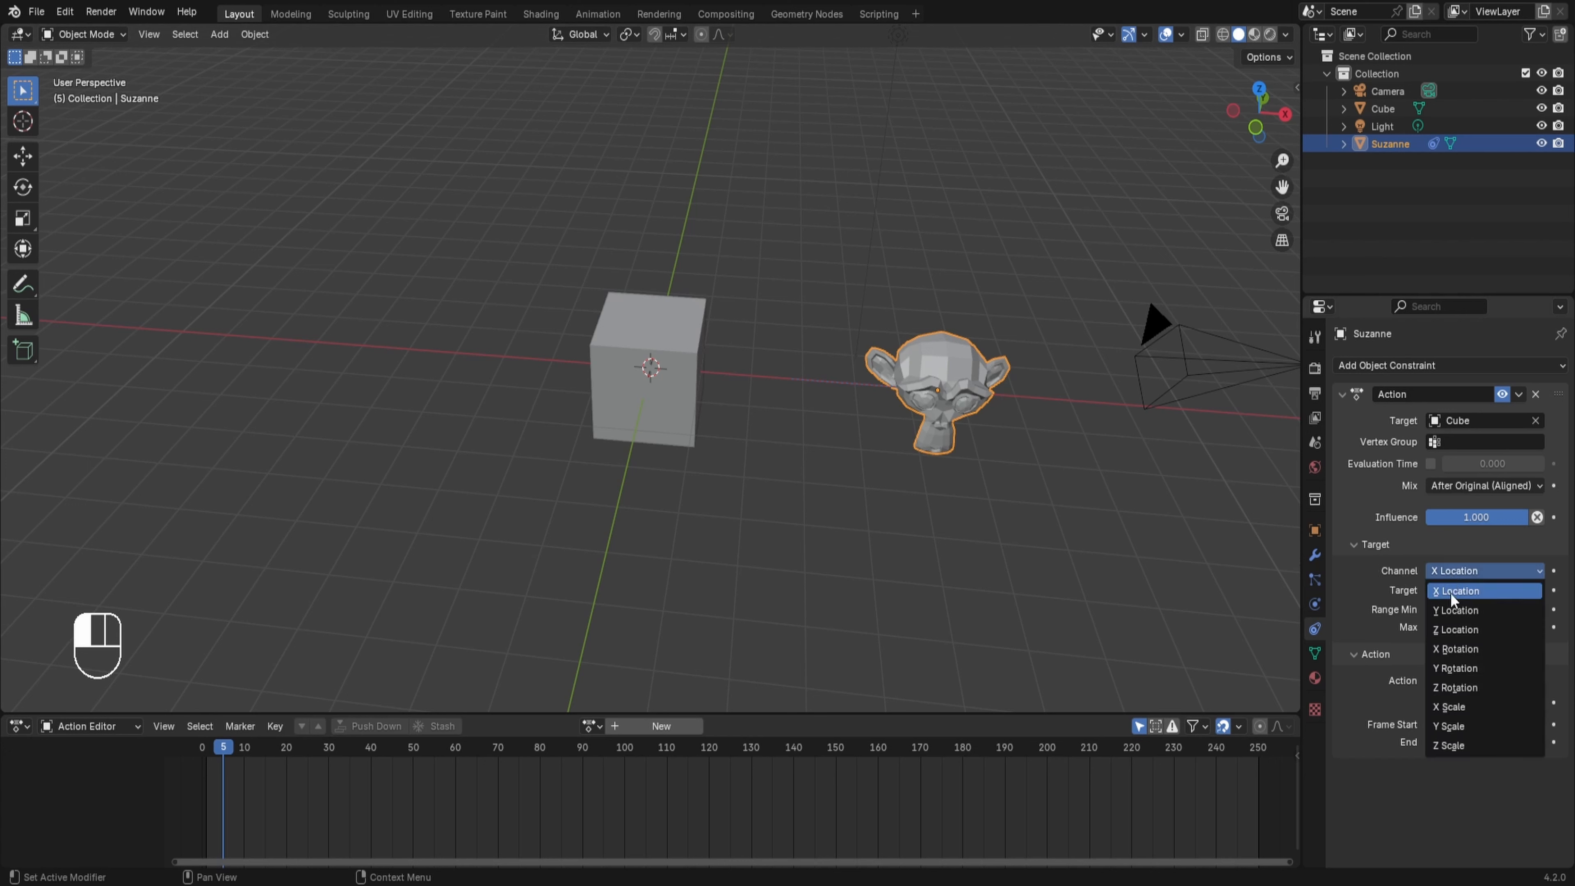
{"action": "left_click", "coordinate": [1429, 602]}
{"action": "left_click", "coordinate": [1455, 624]}
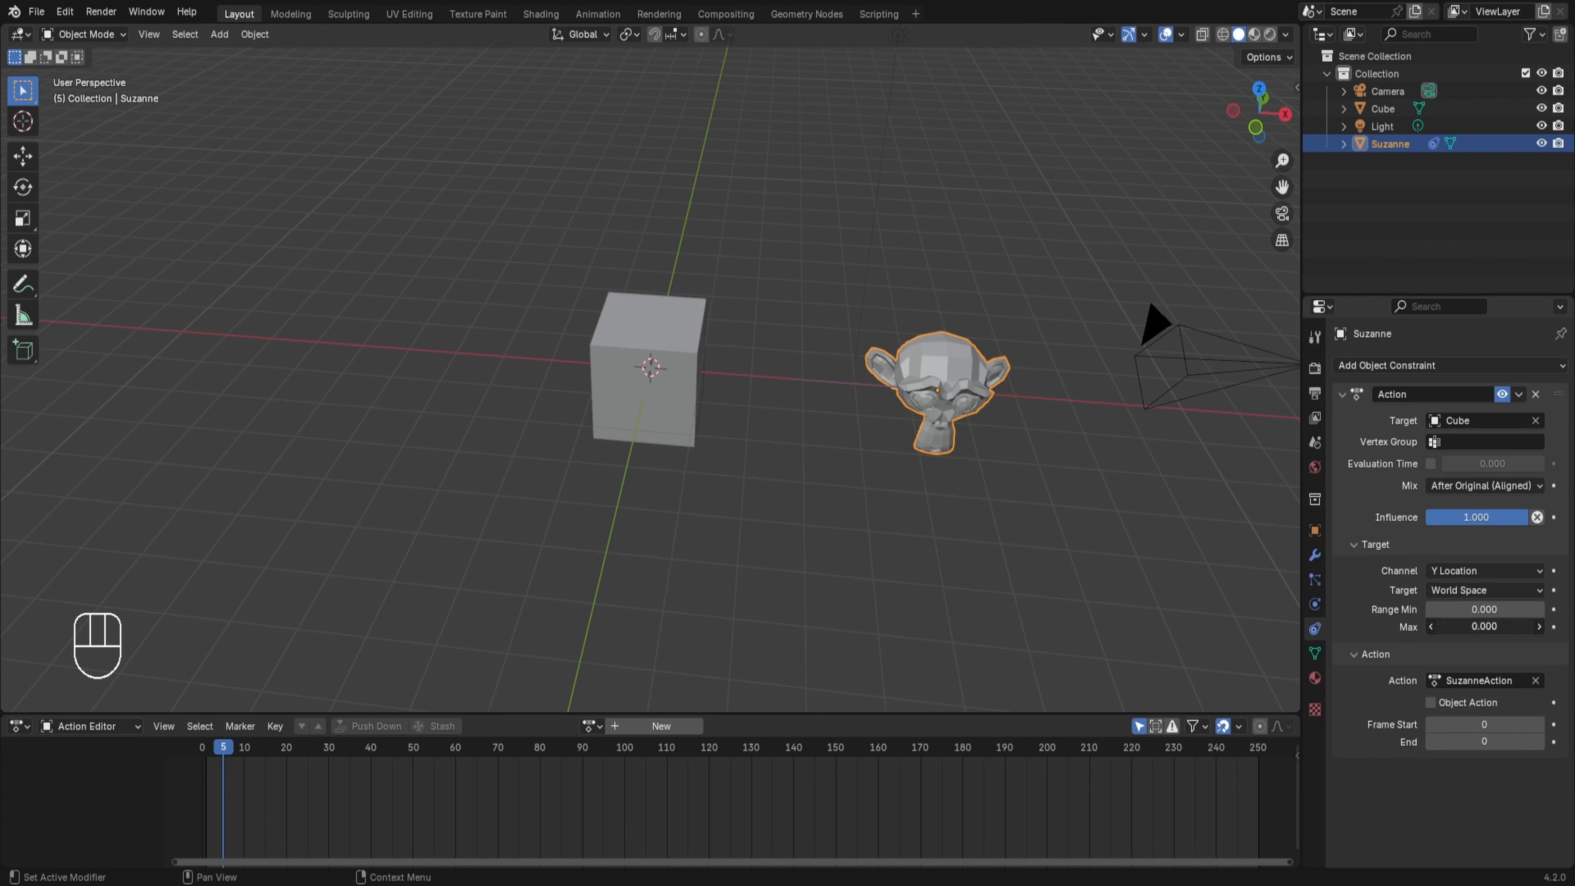
{"action": "type", "text": "10"}
{"action": "key", "text": "Return"}
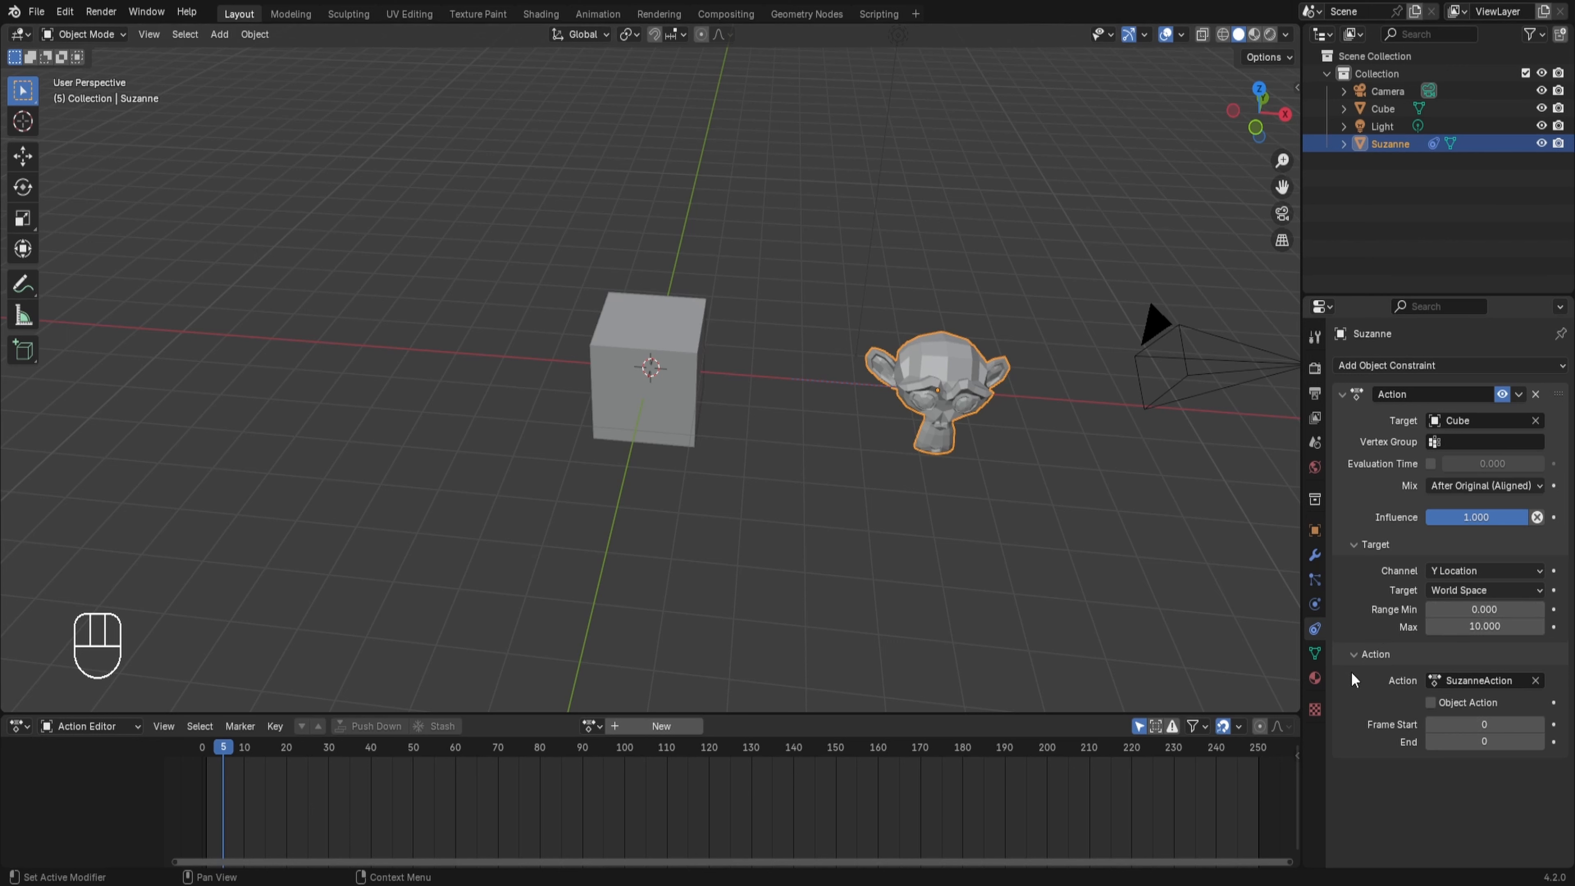
Step: Enable Object Action in the constraint and set its end frame to 50
{"action": "left_click", "coordinate": [1431, 697]}
{"action": "left_click", "coordinate": [1478, 742]}
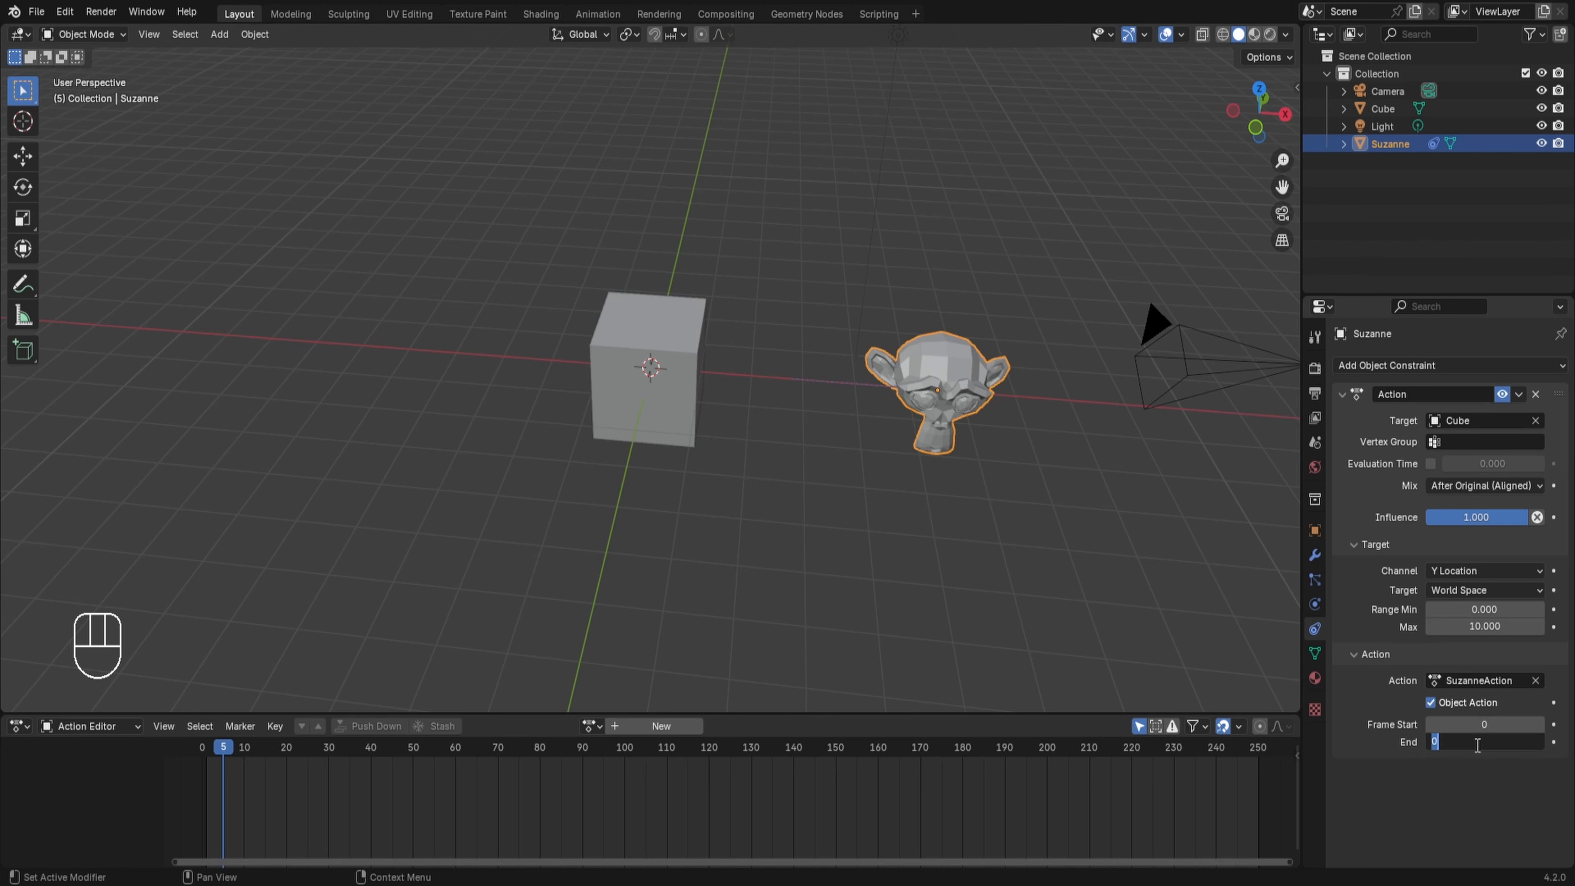
{"action": "type", "text": "50"}
{"action": "key", "text": "Return"}
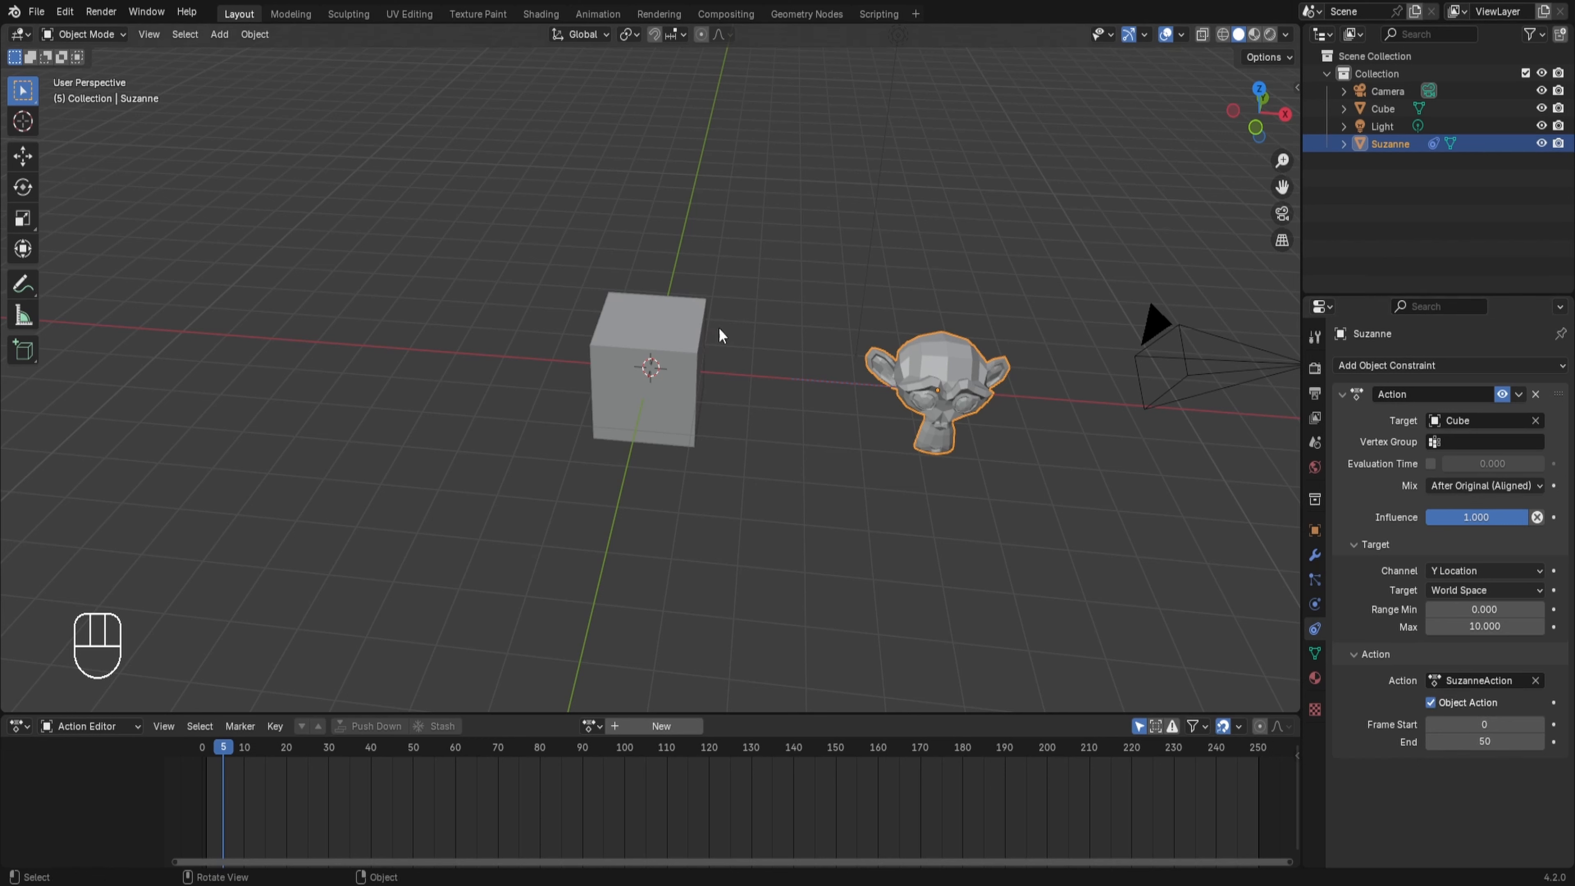
Step: Try moving the cube along the Y axis to test how it drives the monkey, and cancel the move
{"action": "left_click", "coordinate": [661, 427]}
{"action": "key", "text": "g"}
{"action": "key", "text": "y"}
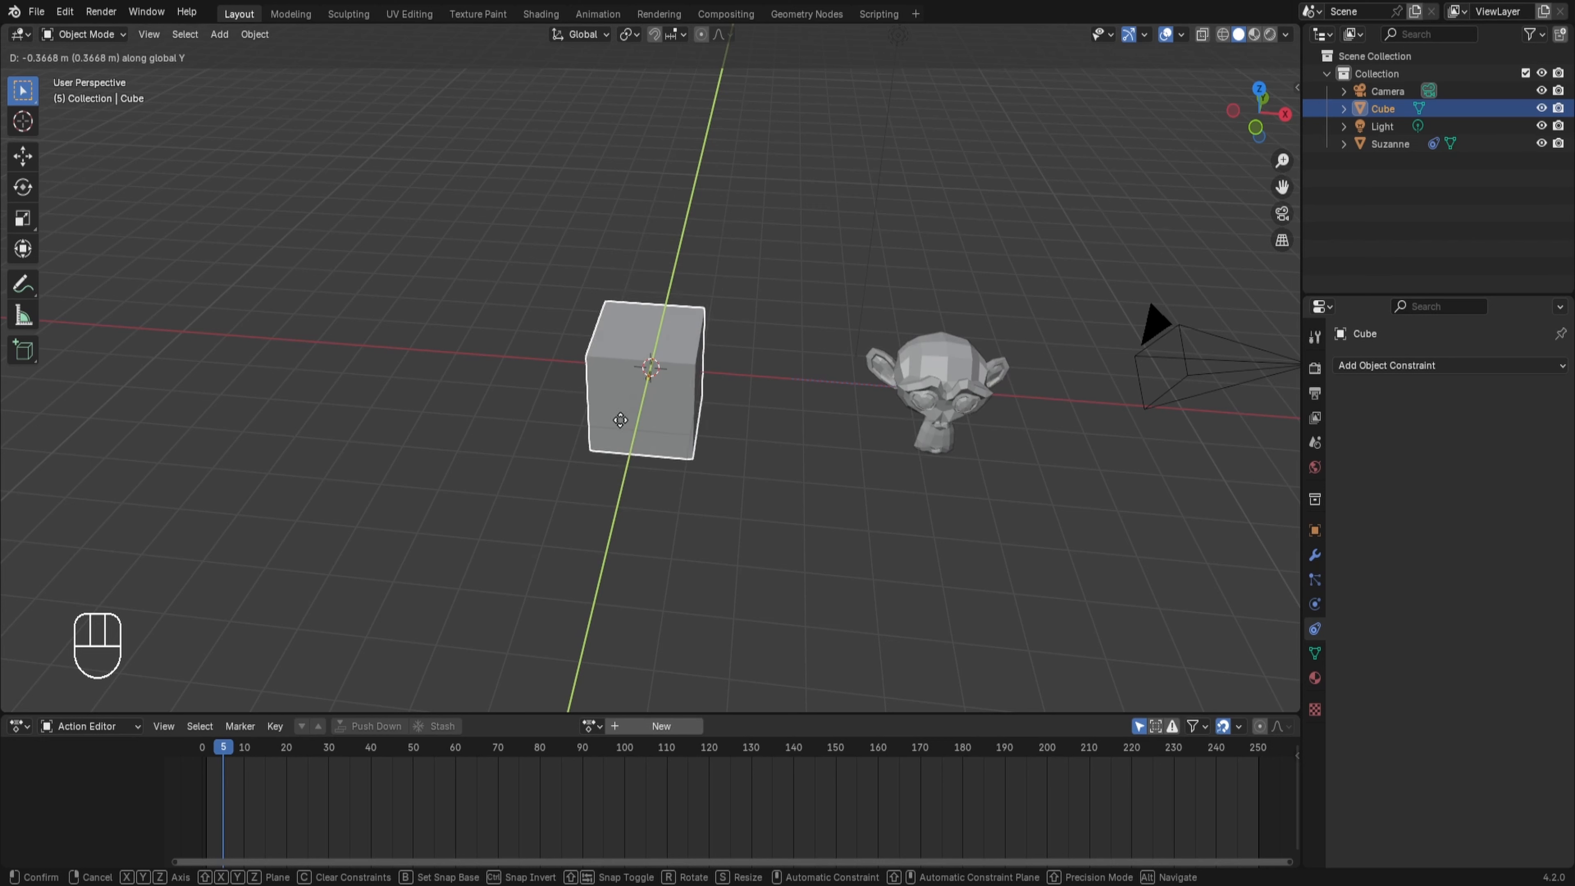
{"action": "right_click", "coordinate": [648, 378]}
Step: Add a Child Of constraint to the monkey and remove its Action constraint
{"action": "left_click", "coordinate": [941, 362]}
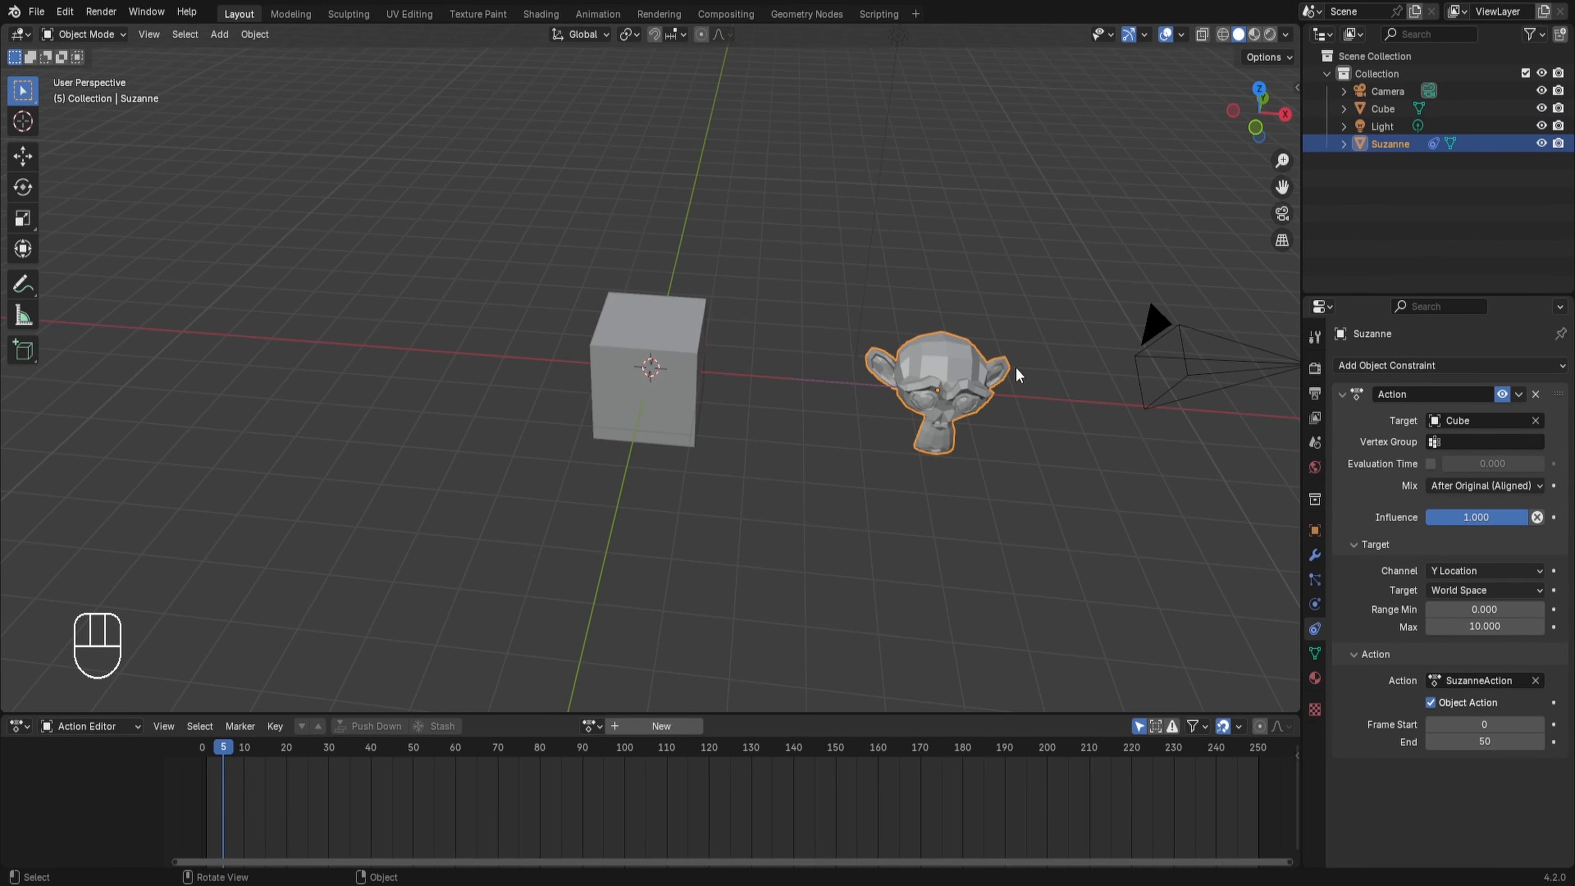
{"action": "left_click", "coordinate": [1482, 571]}
{"action": "left_click", "coordinate": [1343, 365]}
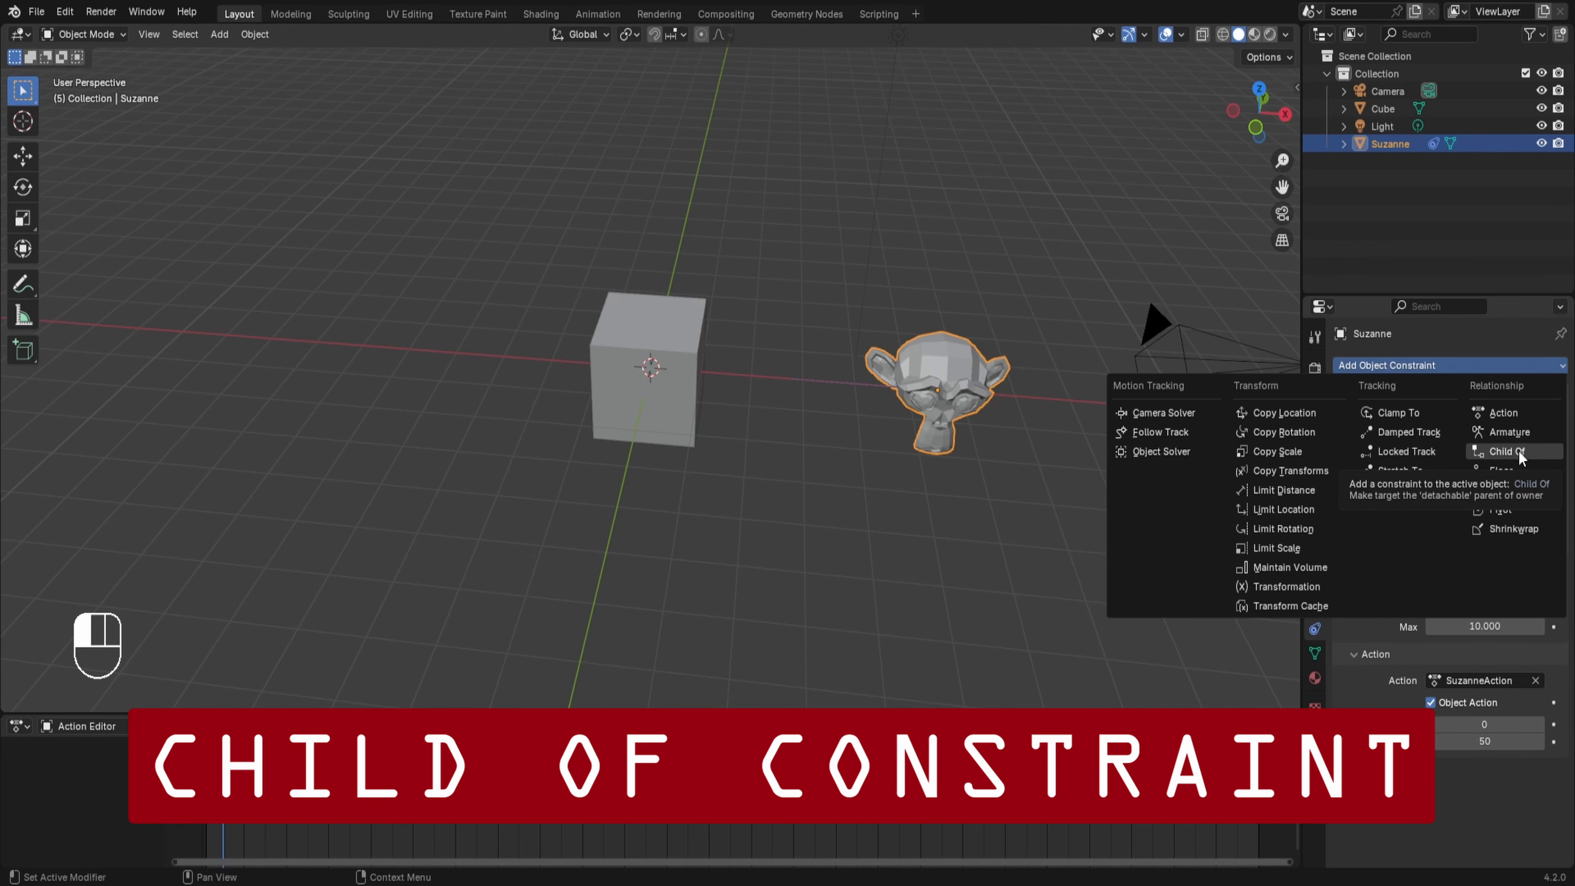
{"action": "left_click", "coordinate": [1515, 451]}
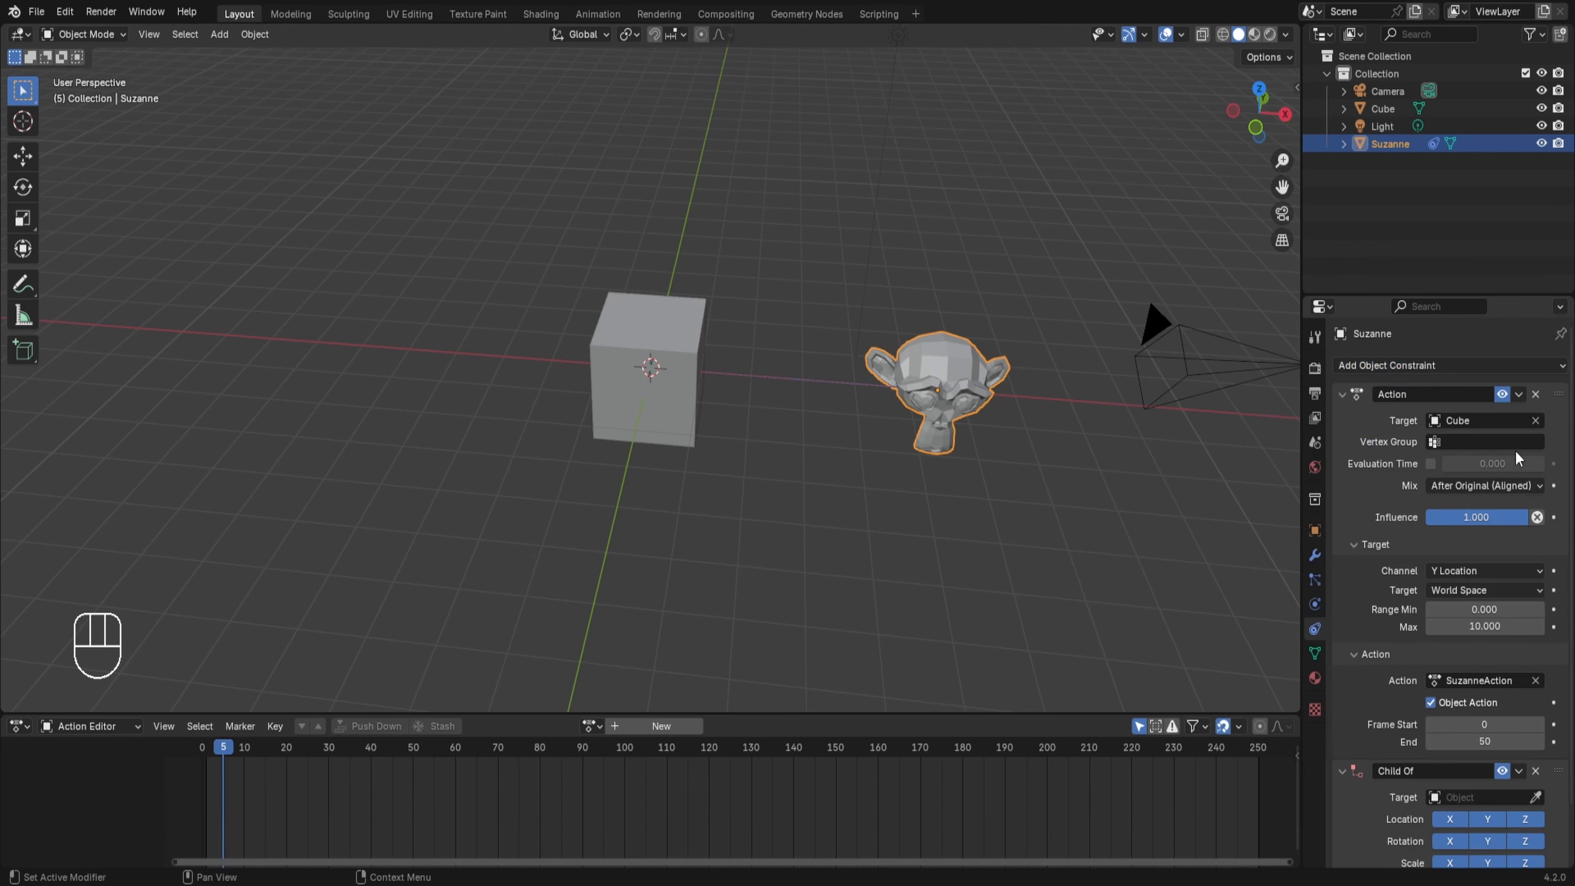
{"action": "left_click", "coordinate": [1534, 395]}
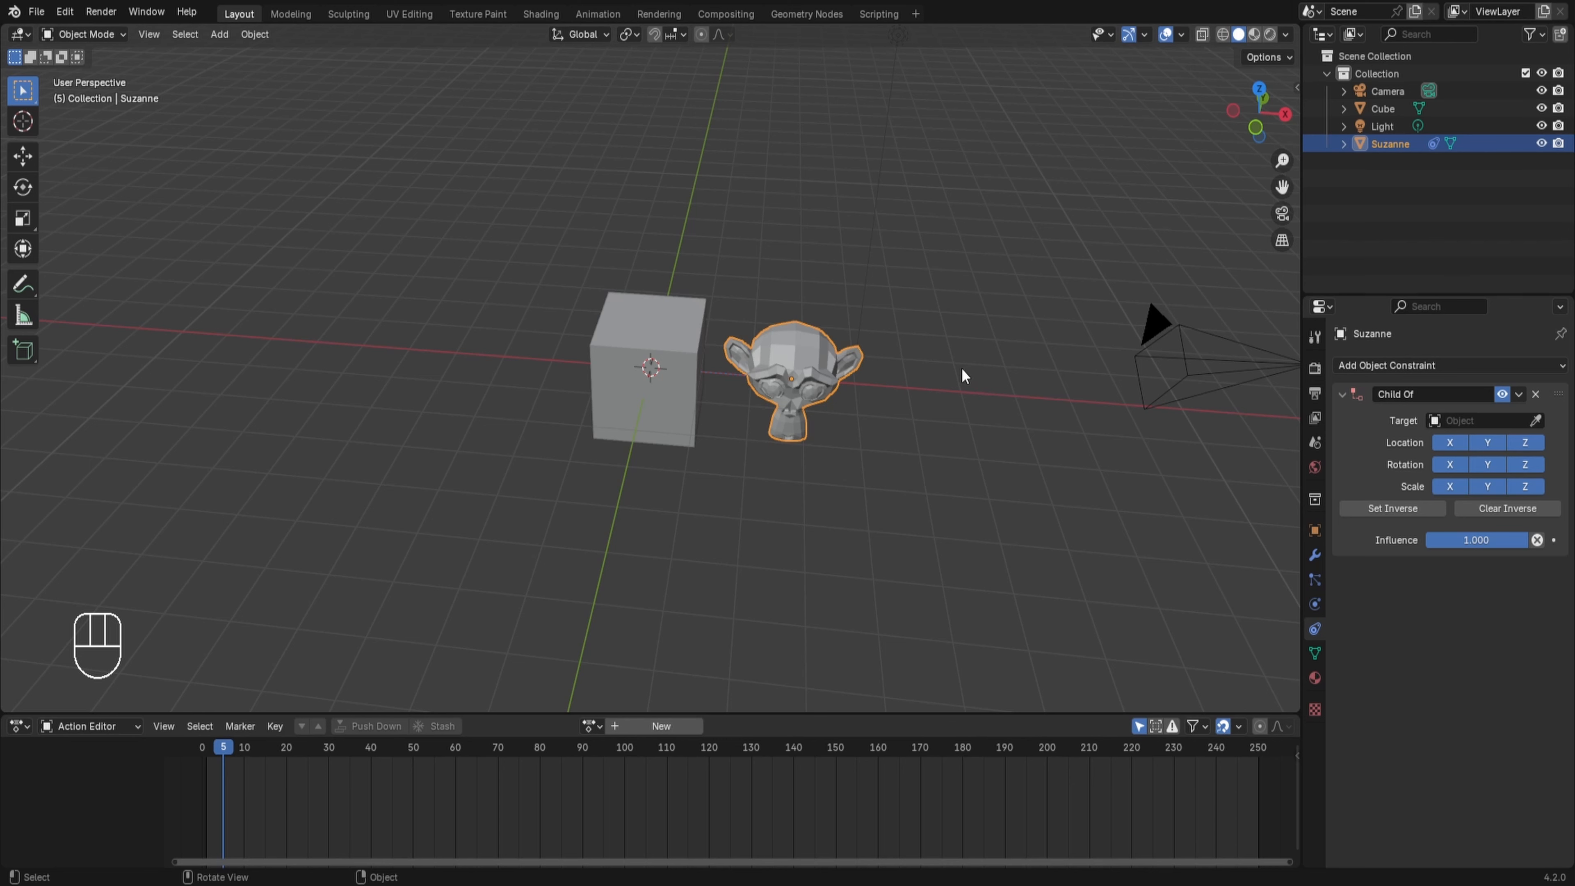
{"action": "scroll", "coordinate": [936, 360], "scroll_direction": "up", "scroll_amount": 1}
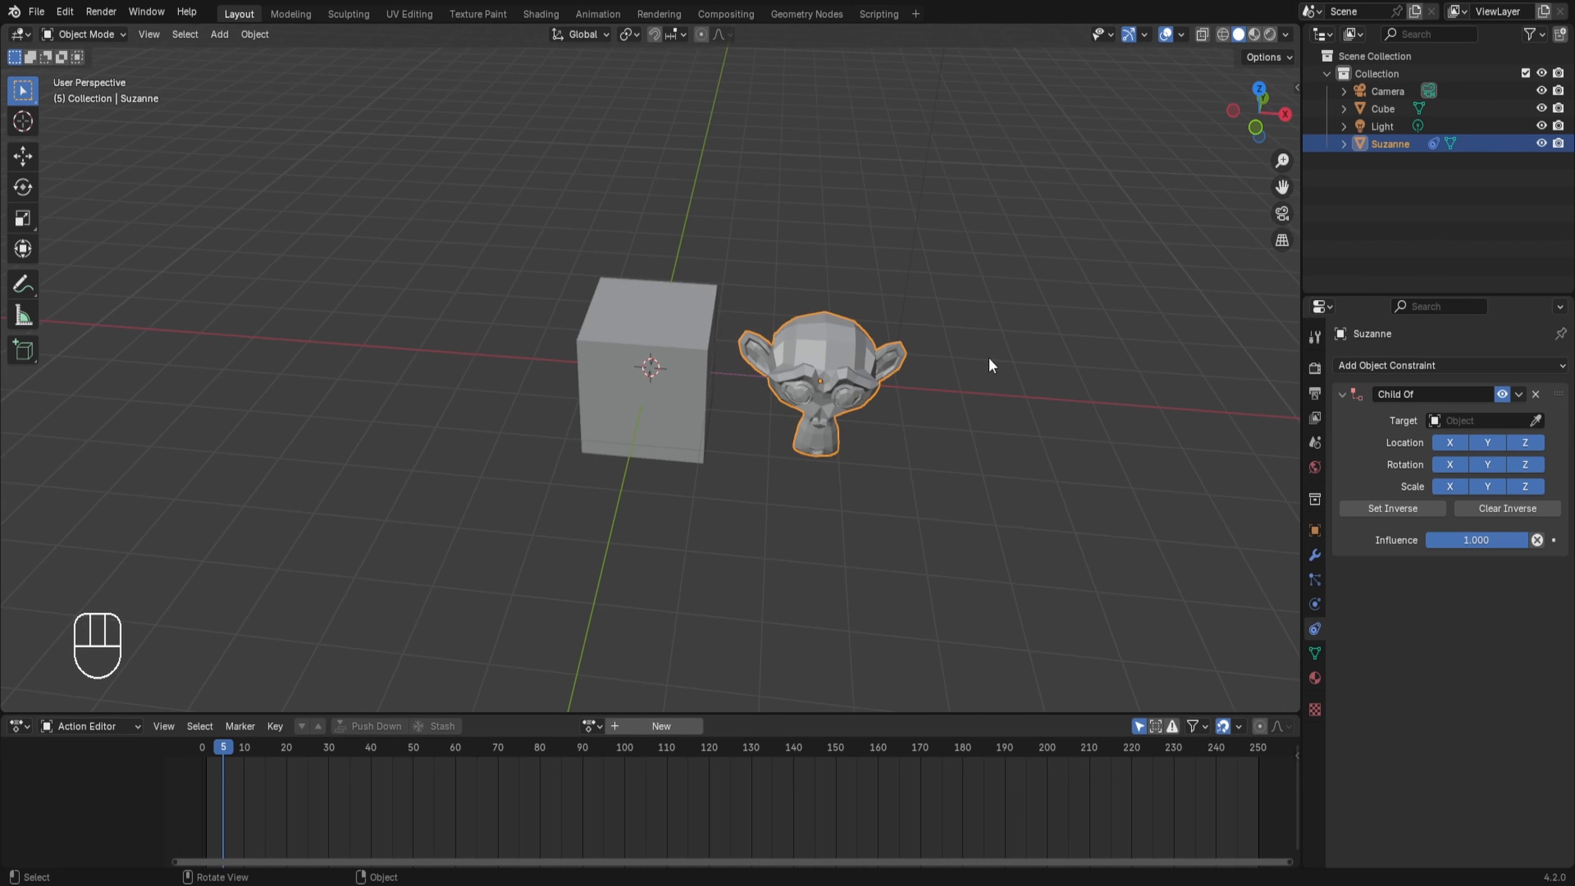
Step: Set the cube as the target of the monkey's Child Of constraint
{"action": "mouse_move", "coordinate": [988, 363]}
{"action": "middle_mouse_down"}
{"action": "mouse_move", "coordinate": [981, 390]}
{"action": "mouse_move", "coordinate": [968, 340]}
{"action": "middle_mouse_up"}
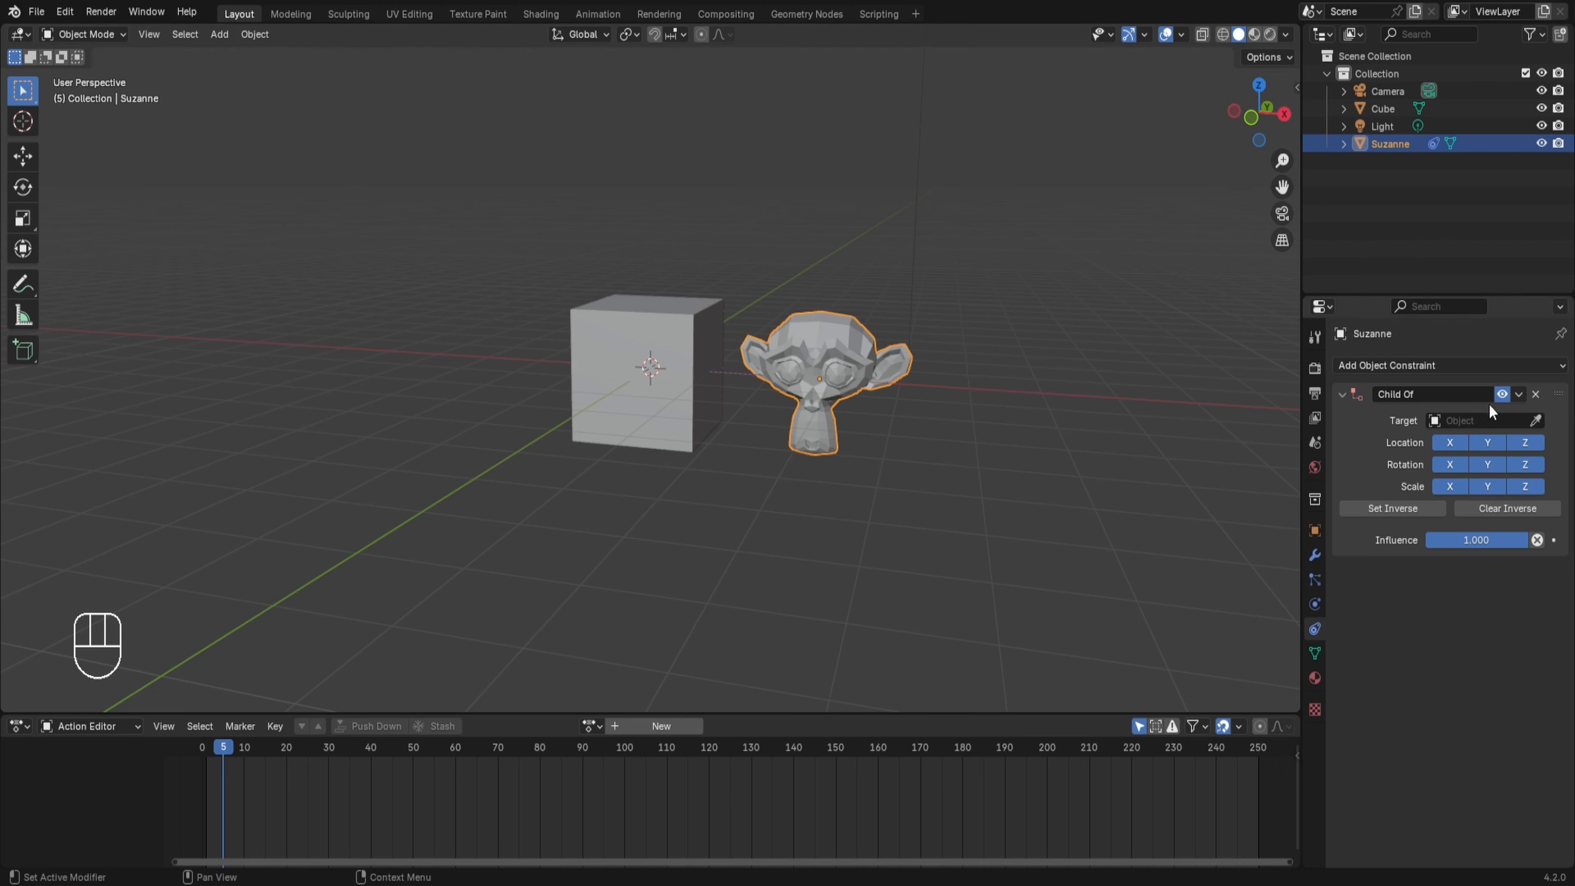
{"action": "left_click", "coordinate": [1535, 420]}
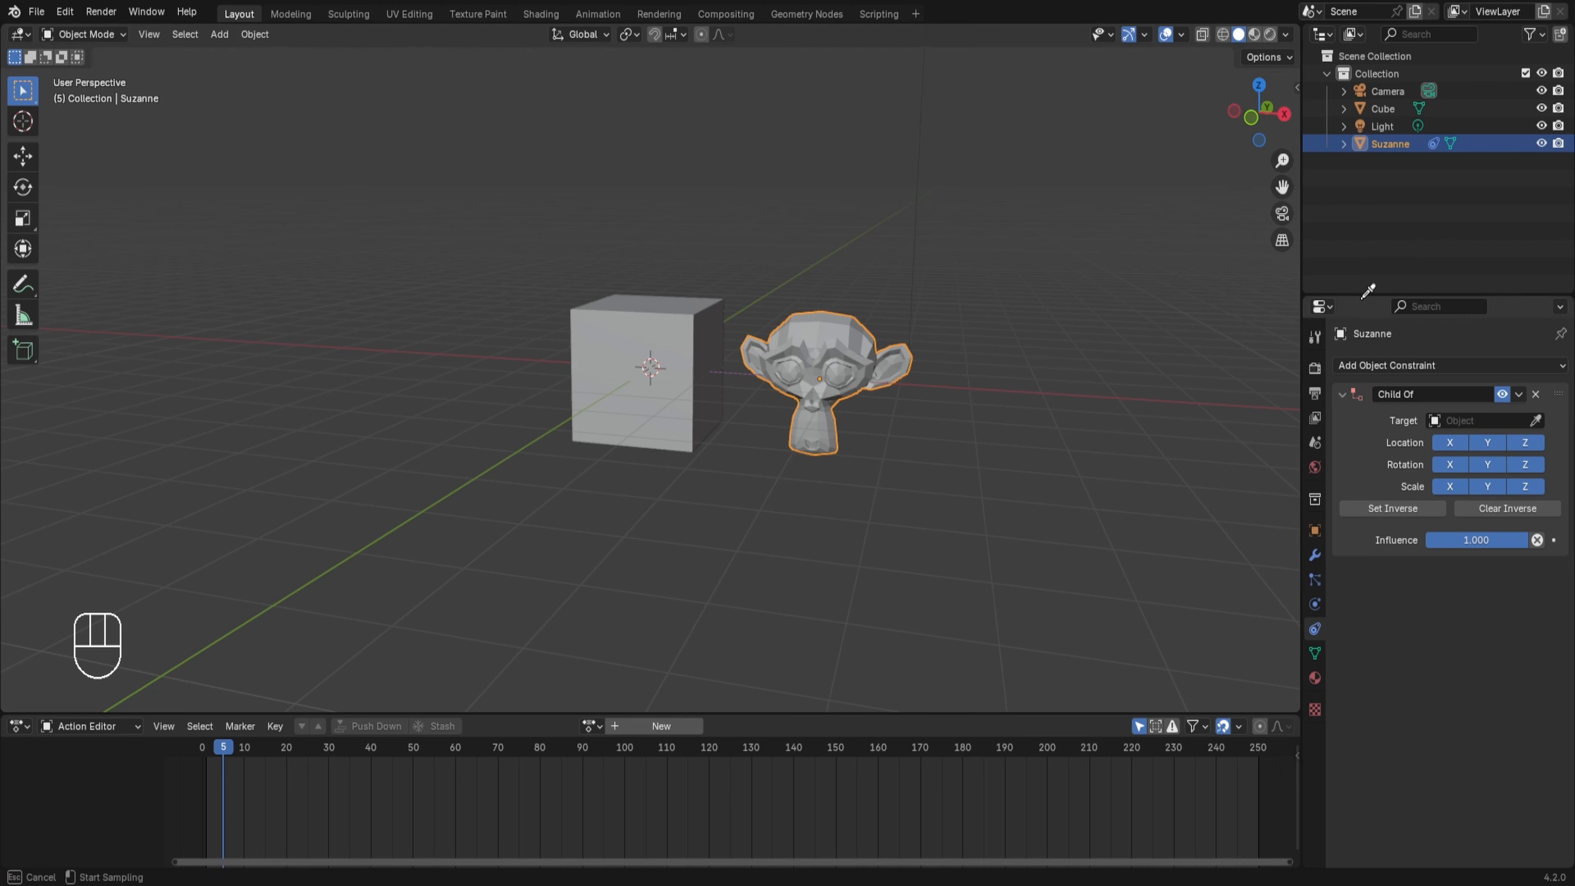
{"action": "left_click", "coordinate": [693, 321]}
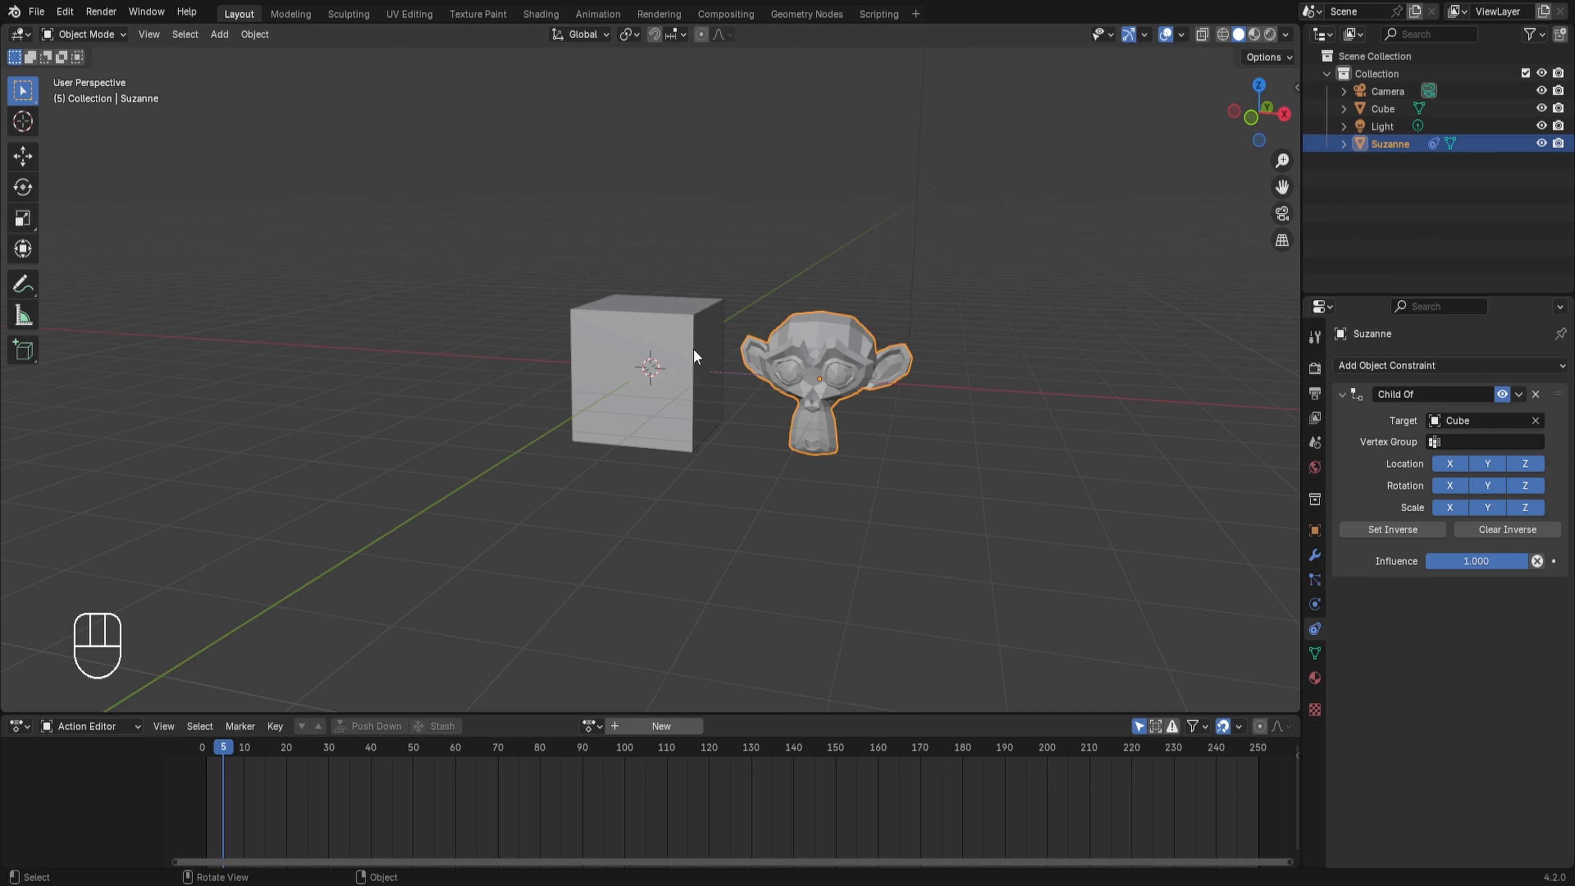
Step: Try moving the cube freely and along the X axis to test the monkey's parenting, and cancel the move
{"action": "left_click", "coordinate": [663, 328]}
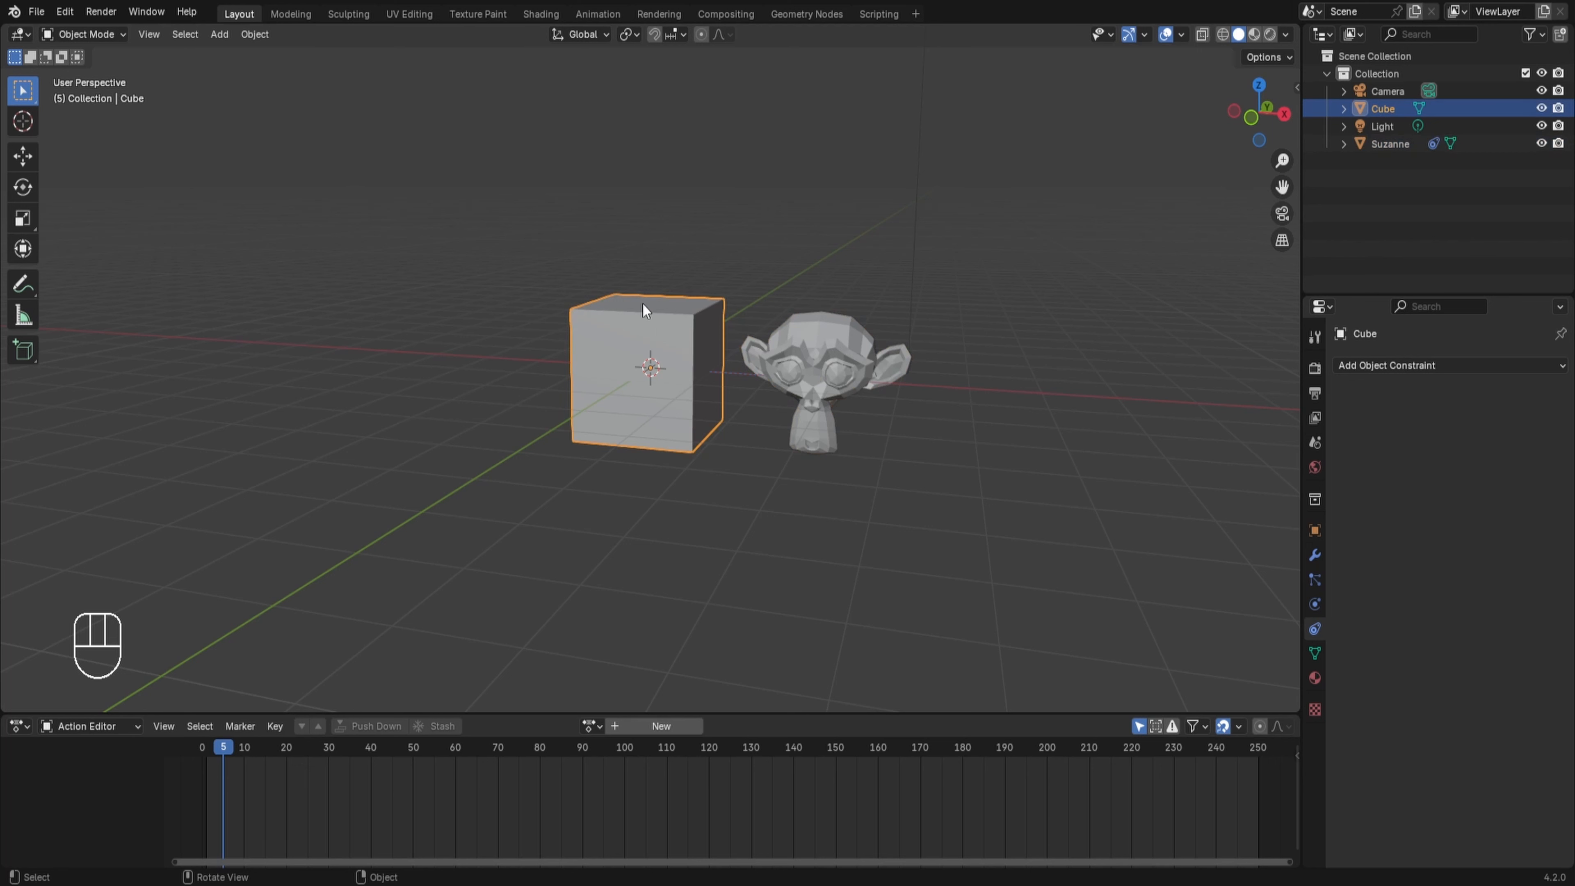
{"action": "left_click", "coordinate": [813, 337]}
{"action": "left_click", "coordinate": [662, 329]}
{"action": "key", "text": "g"}
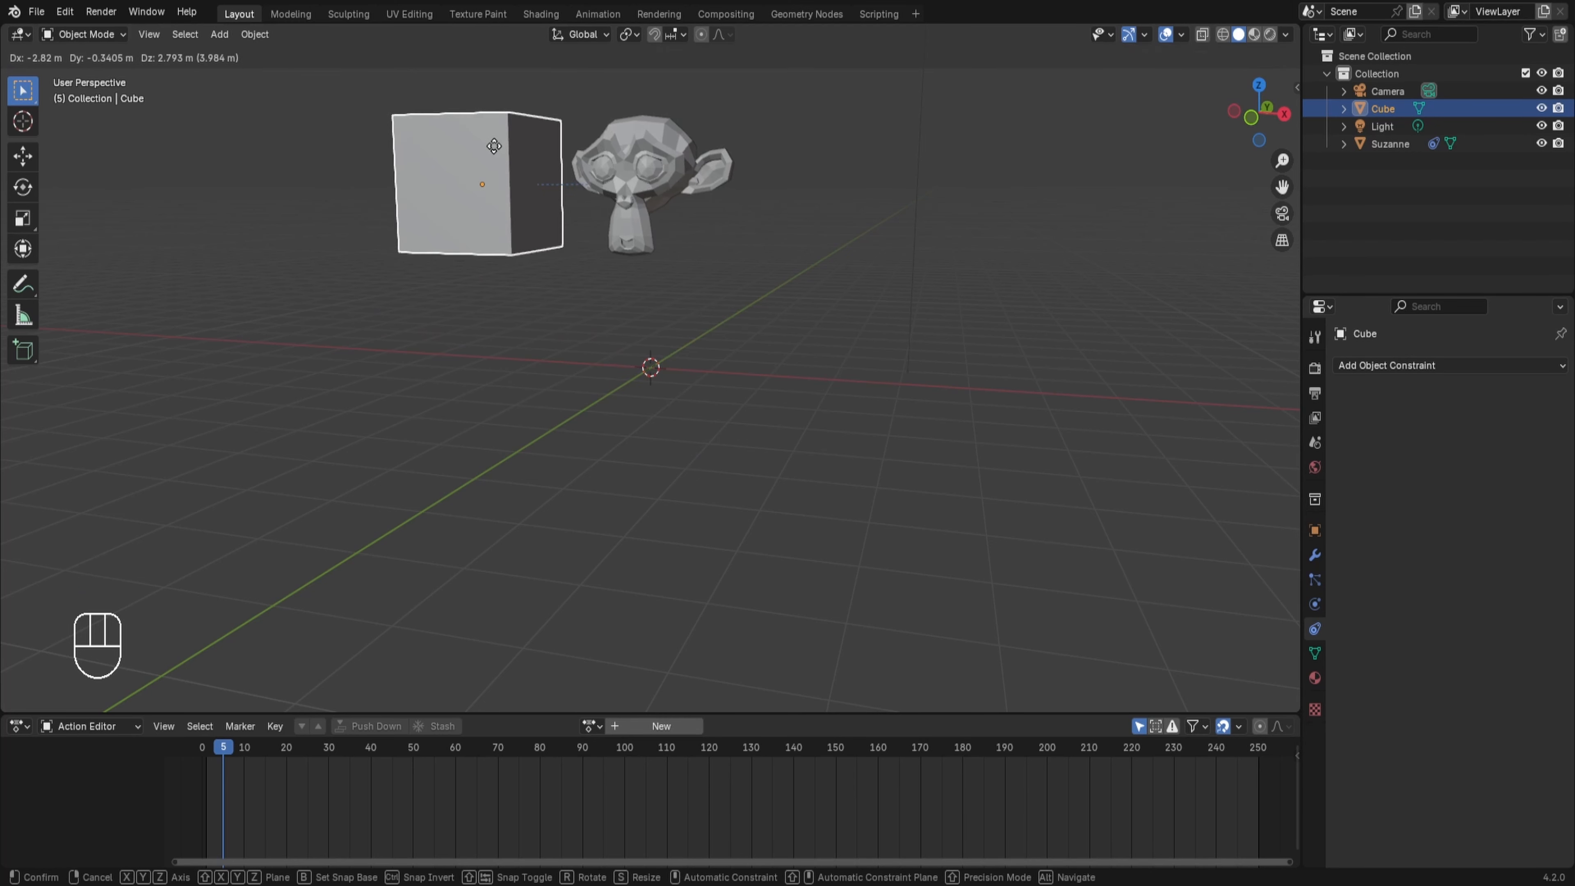
{"action": "key", "text": "x"}
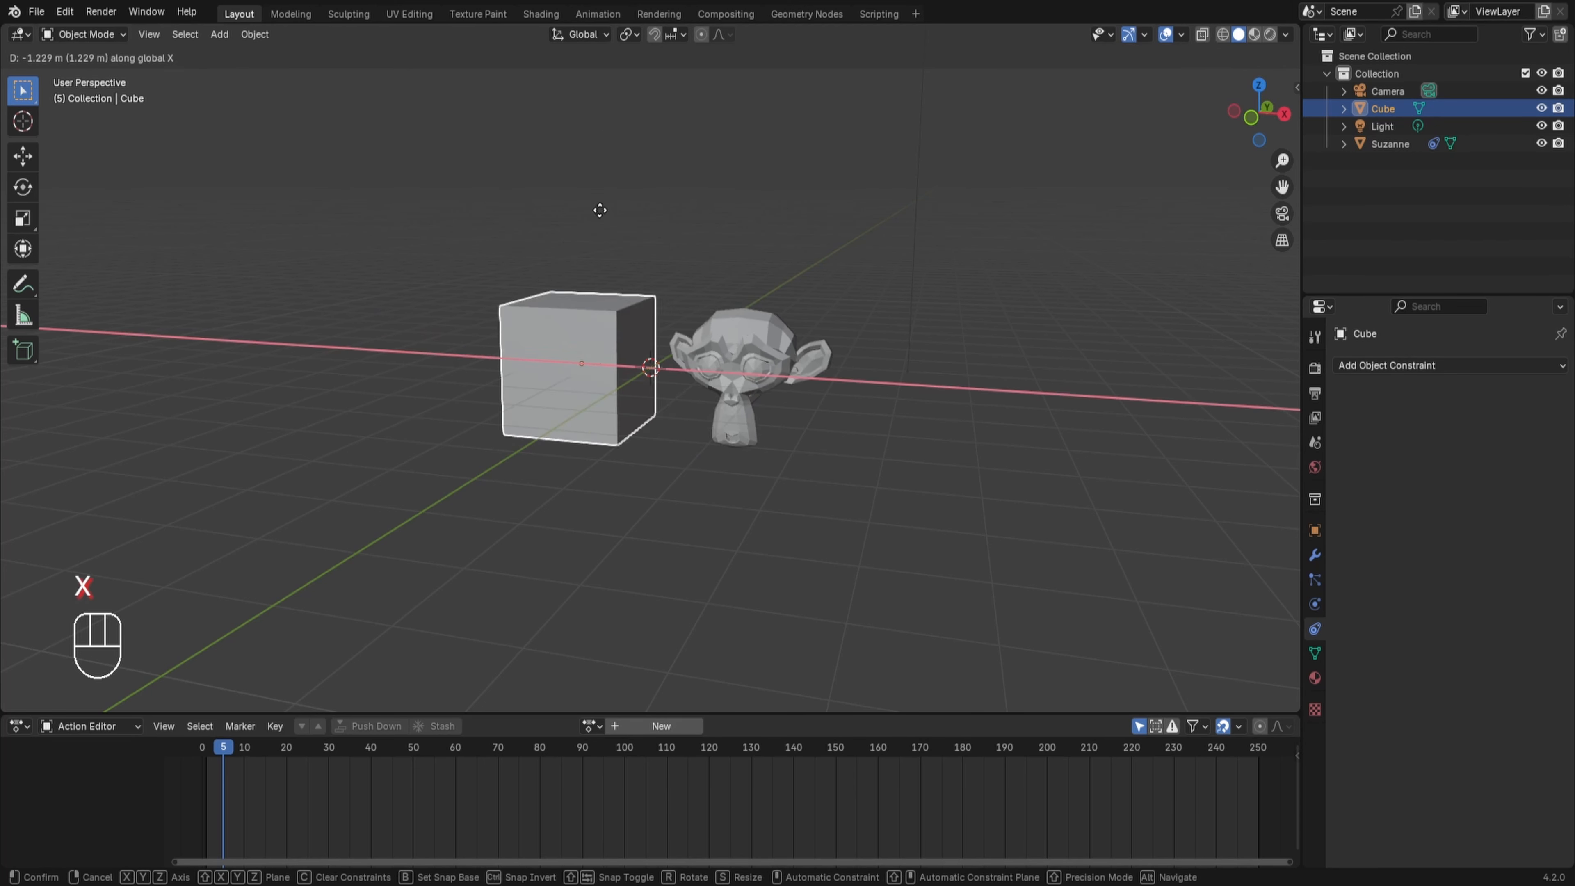
{"action": "right_click", "coordinate": [822, 282]}
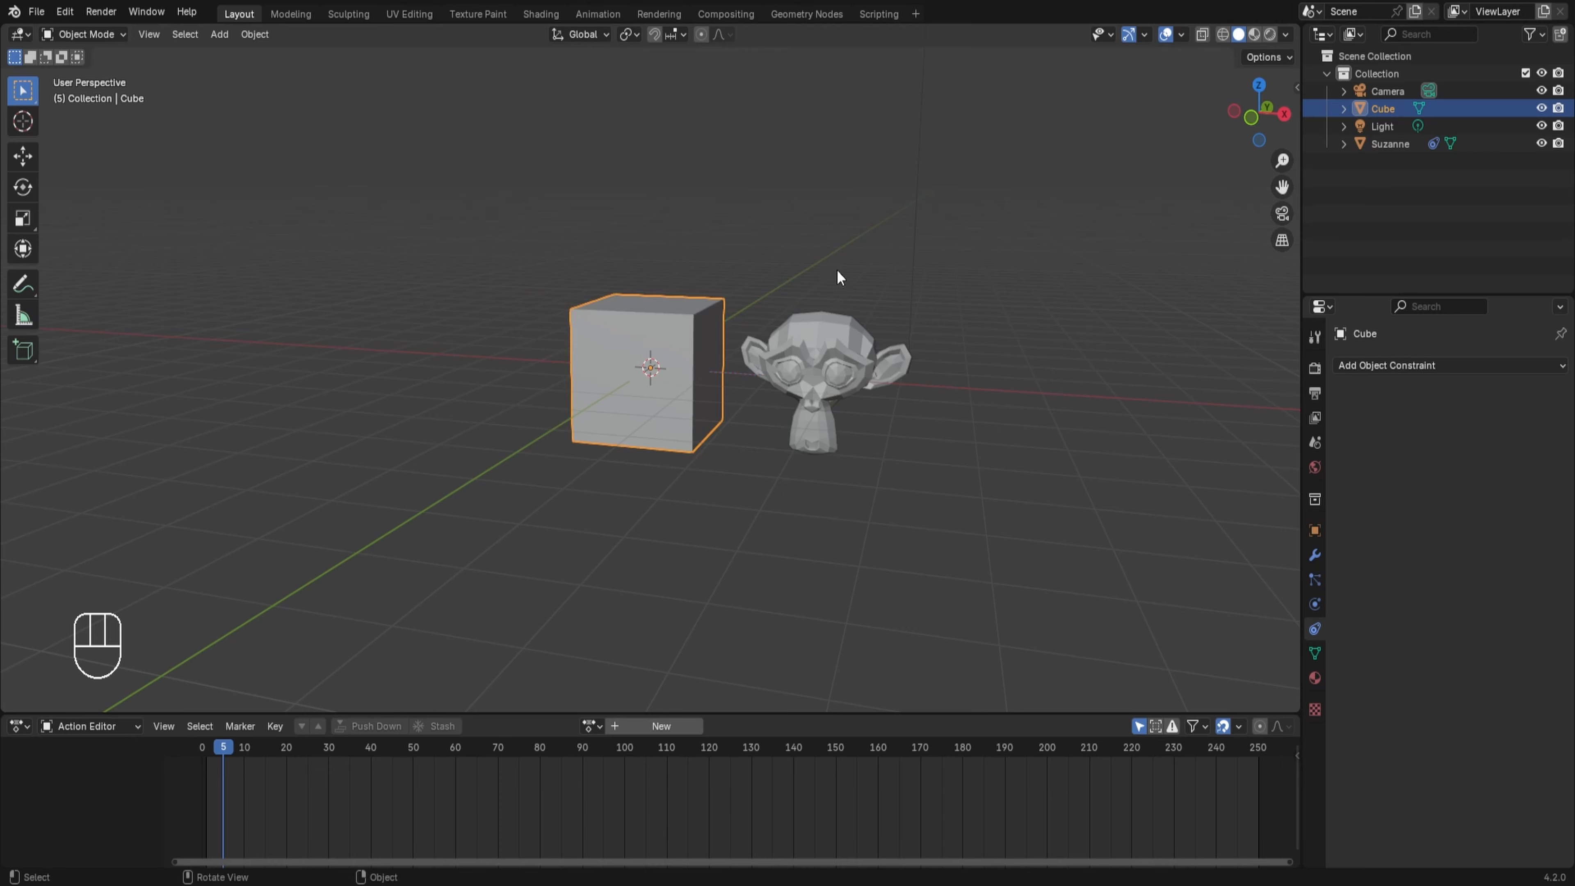
Step: Try rotating the cube about the Z and Y axes and scaling it along Y, and cancel each transform
{"action": "key", "text": "r"}
{"action": "key", "text": "z"}
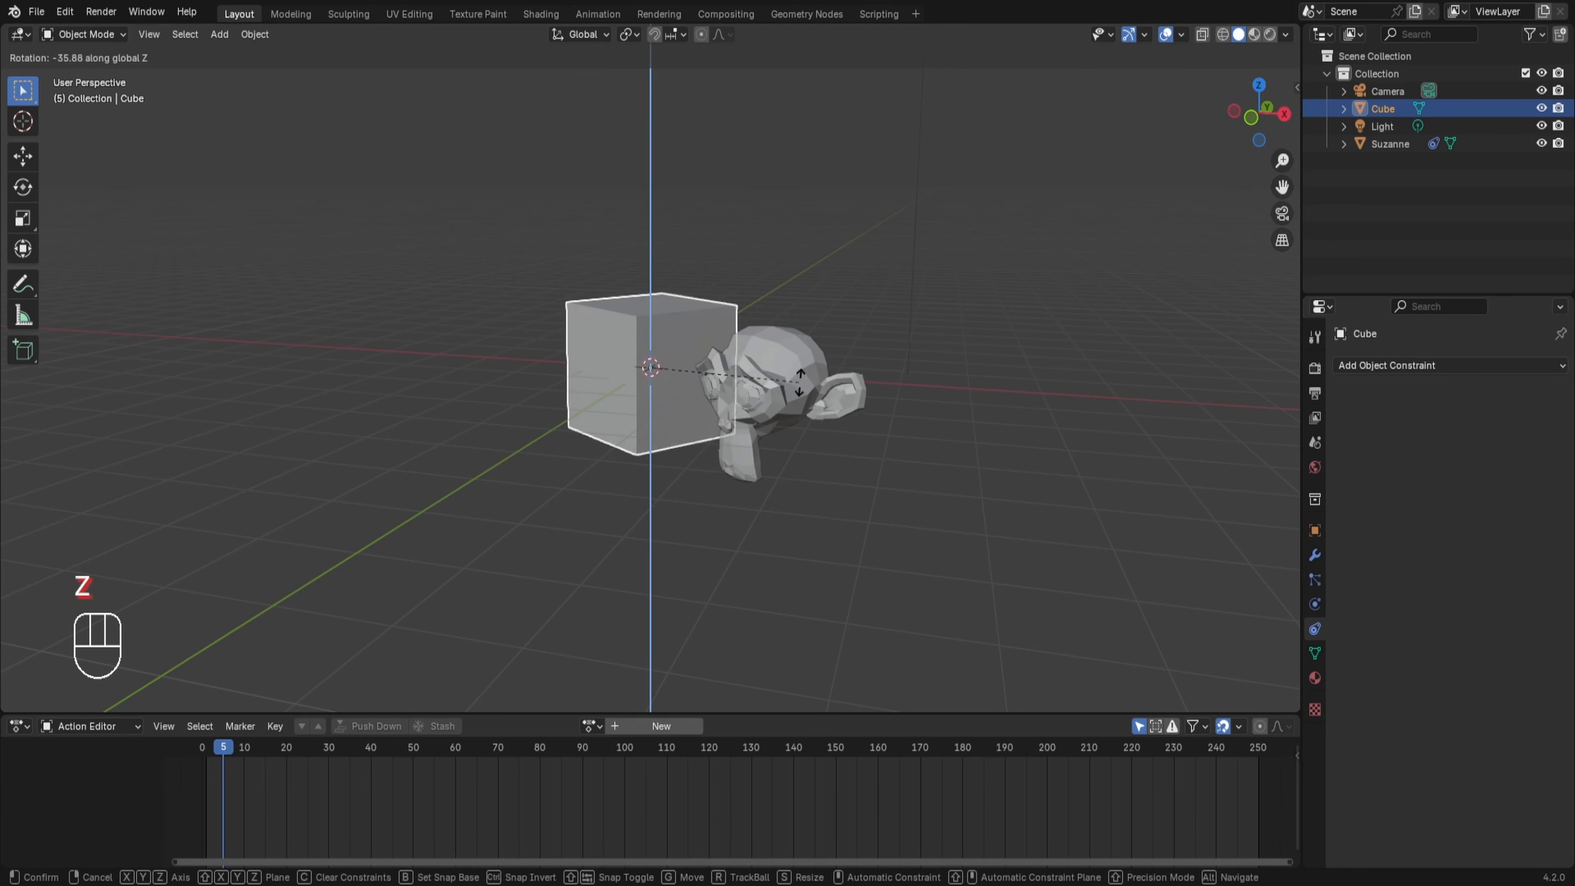
{"action": "key", "text": "y"}
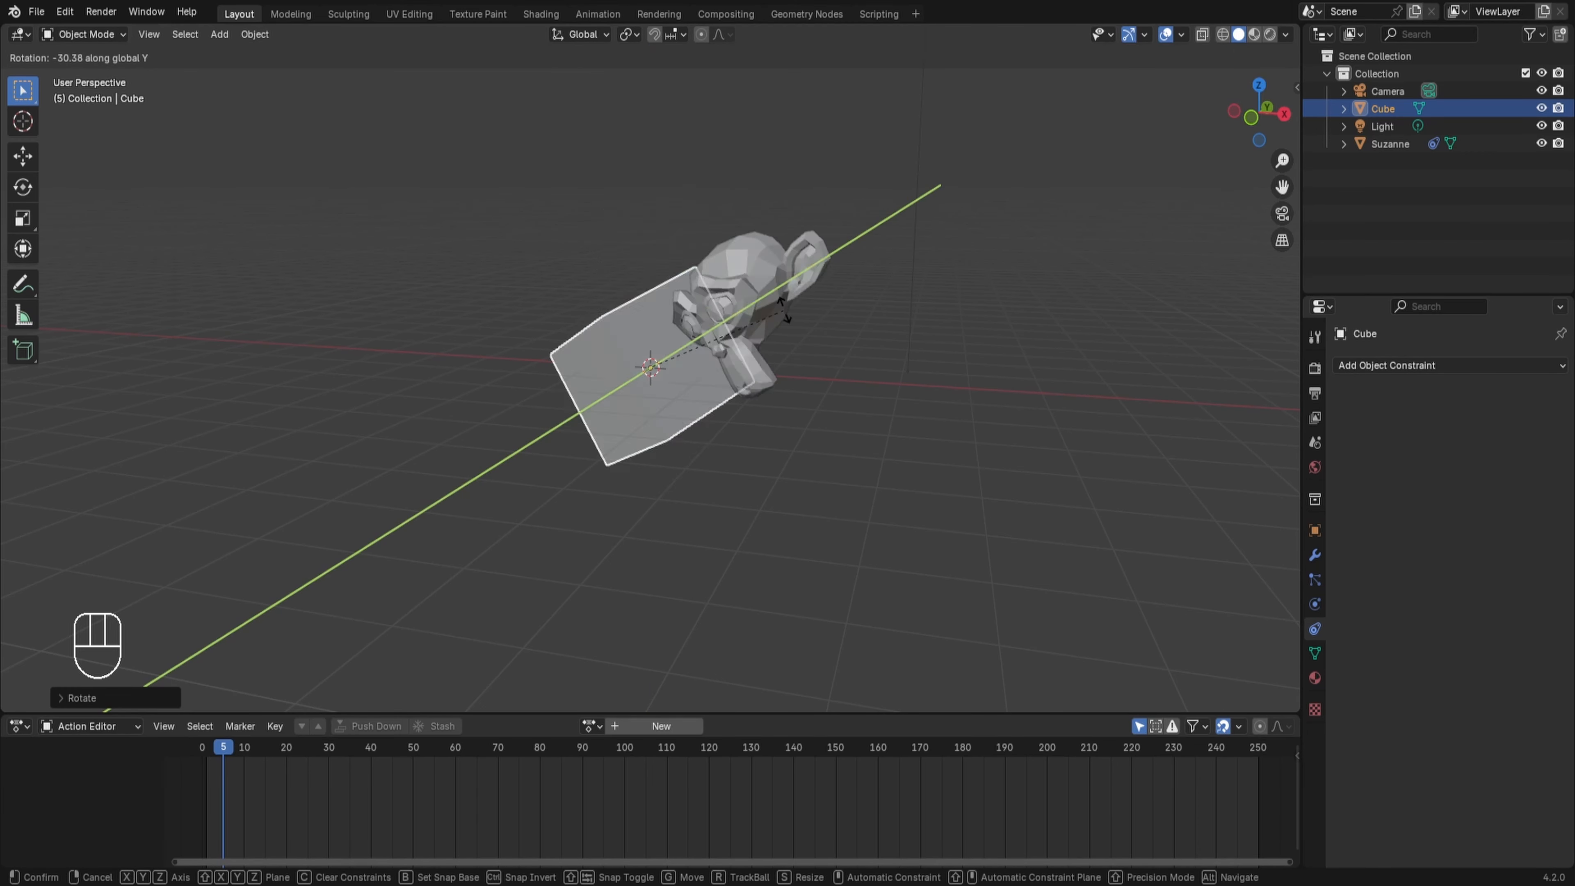
{"action": "right_click", "coordinate": [831, 288]}
{"action": "key", "text": "s"}
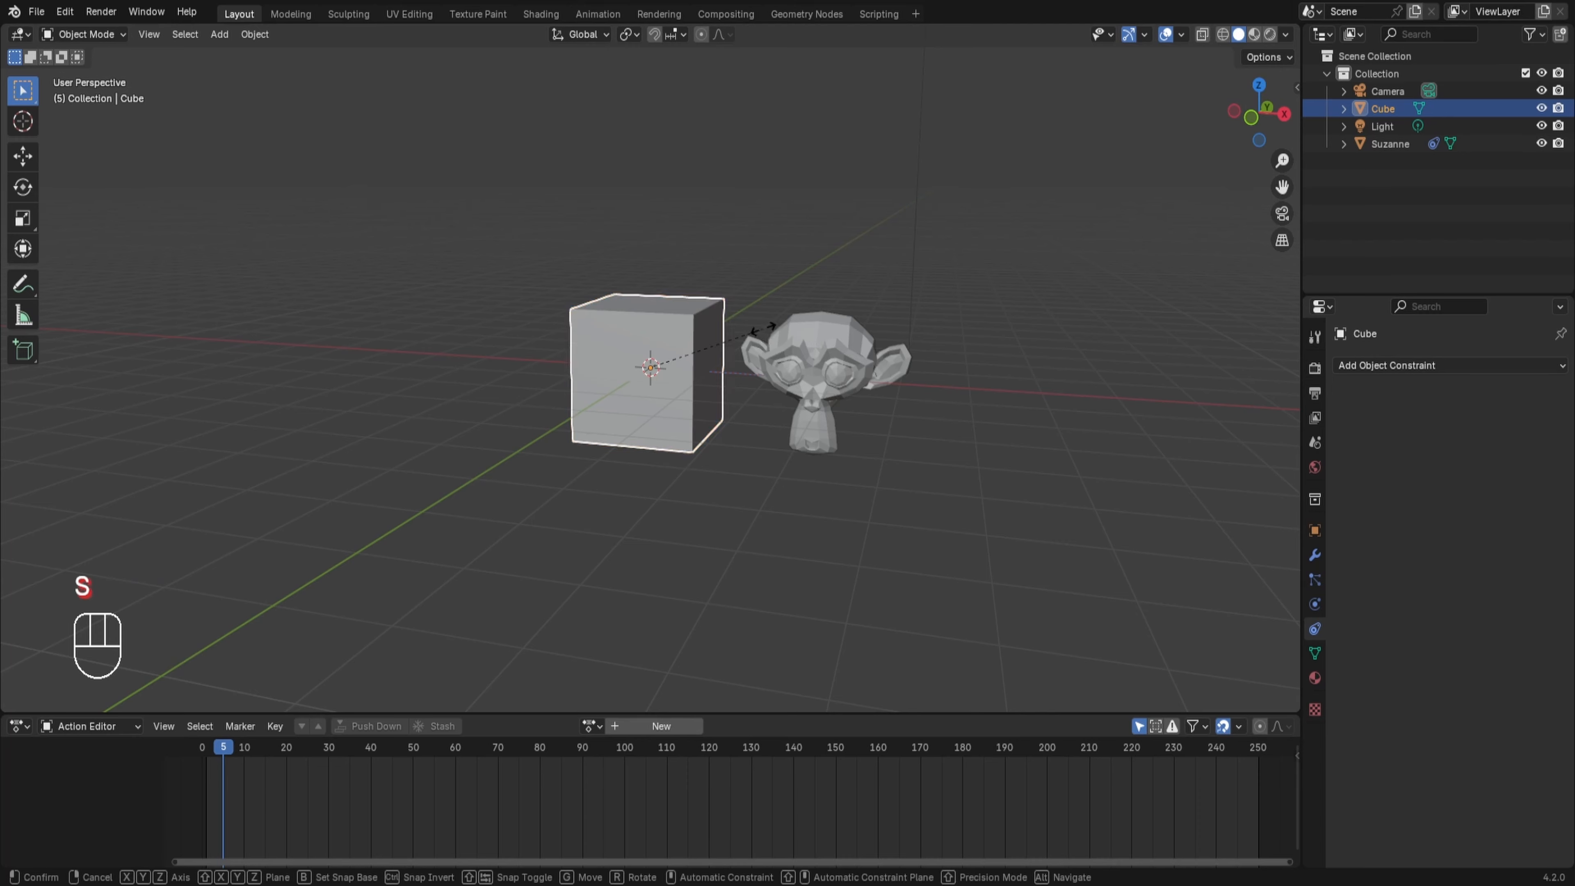
{"action": "key", "text": "y"}
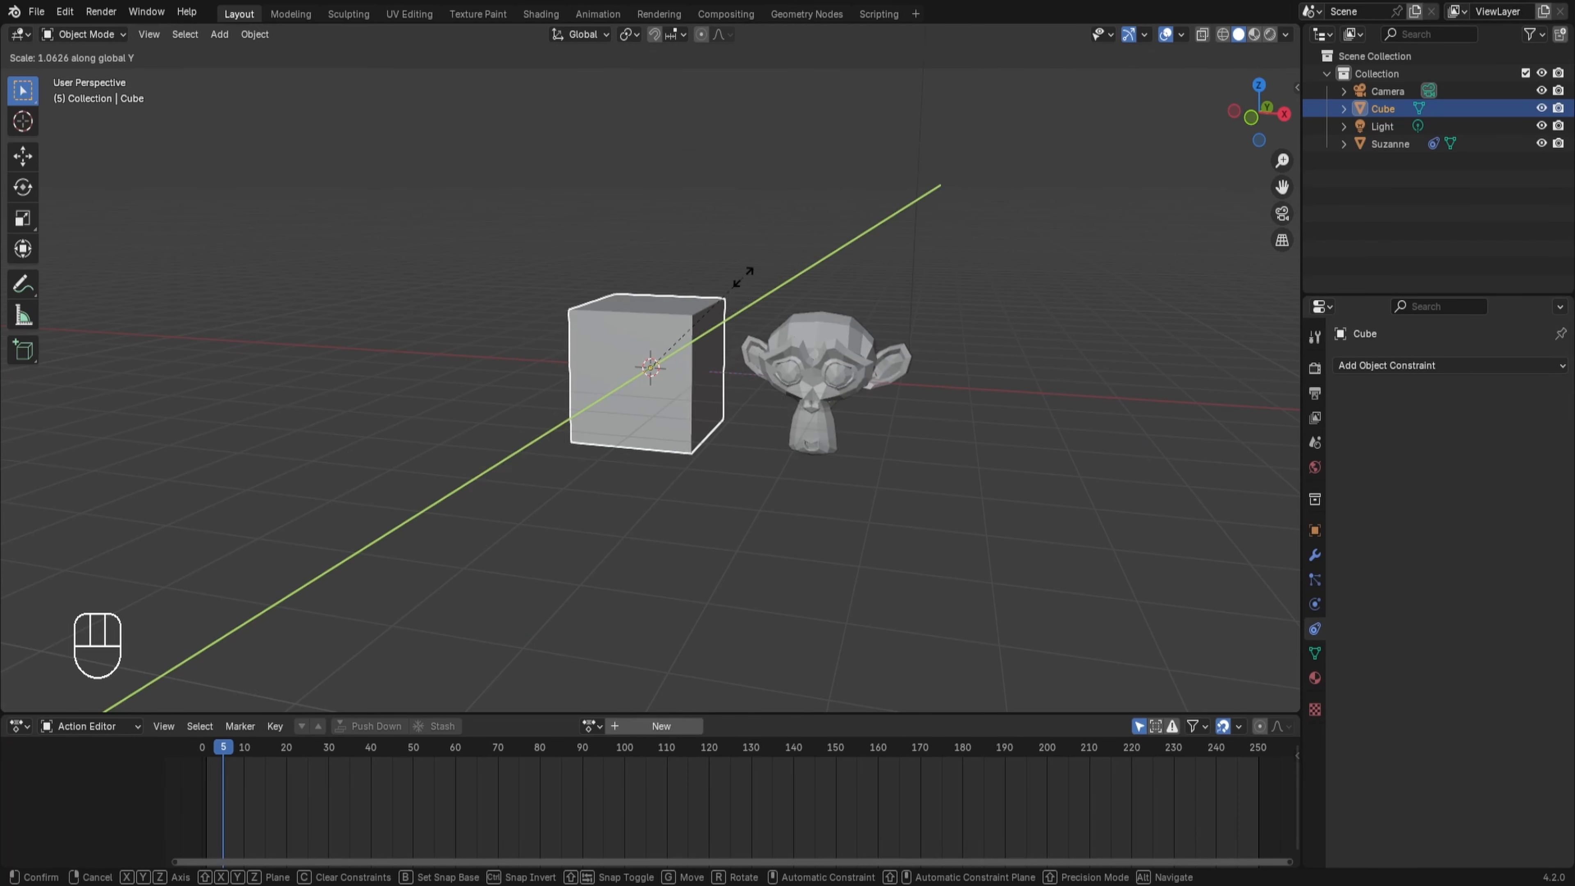
{"action": "right_click", "coordinate": [1073, 171]}
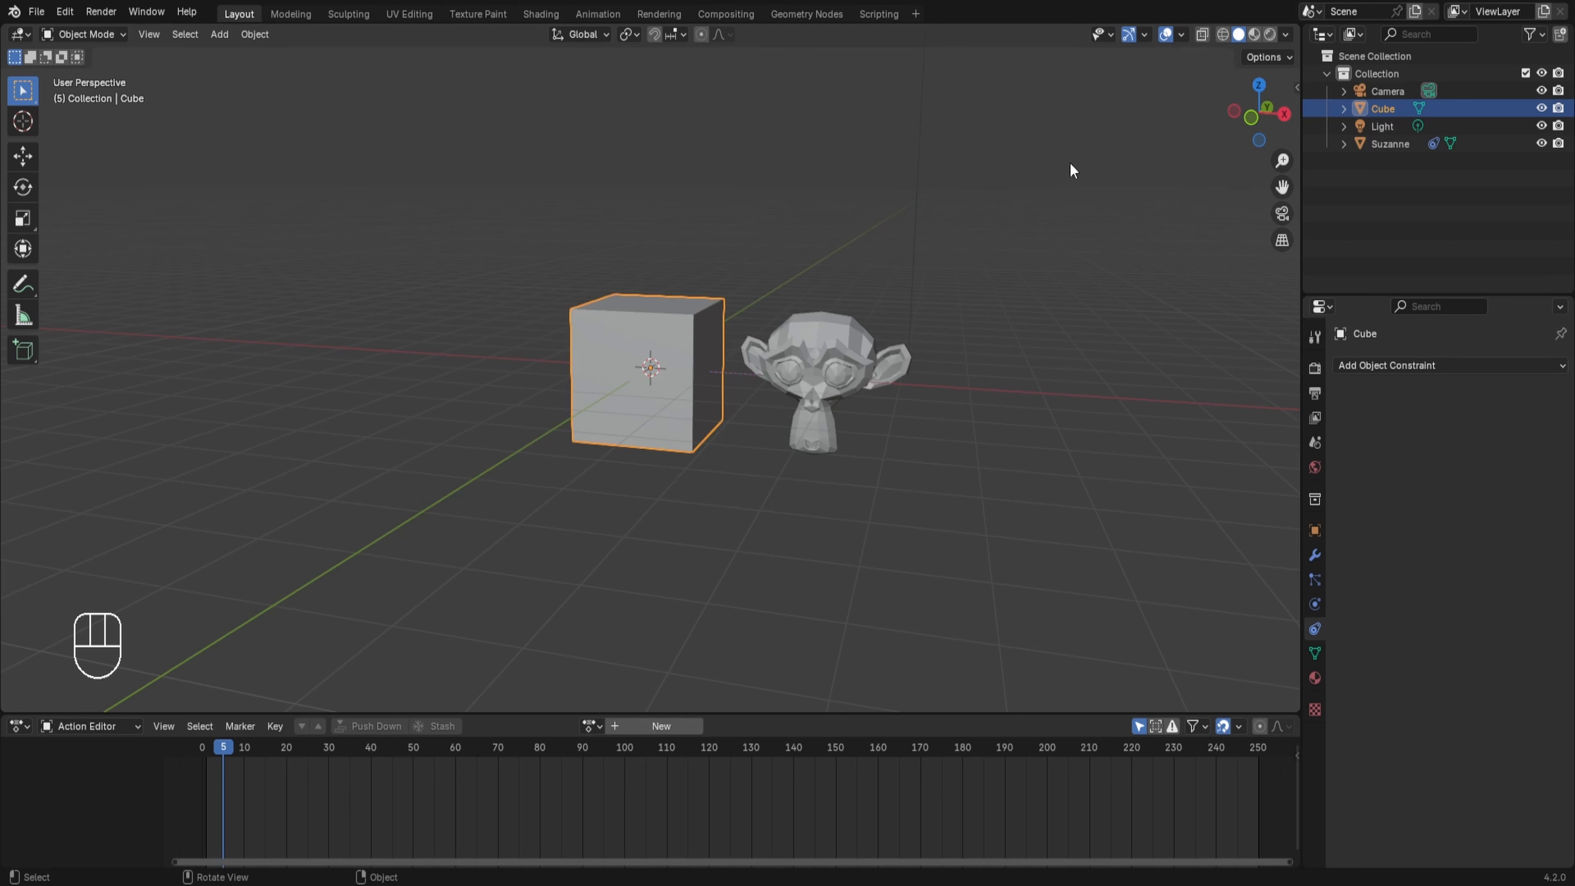
Step: Disable Y Location in the monkey's Child Of constraint and test it with a cancelled cube move along X
{"action": "left_click", "coordinate": [814, 365]}
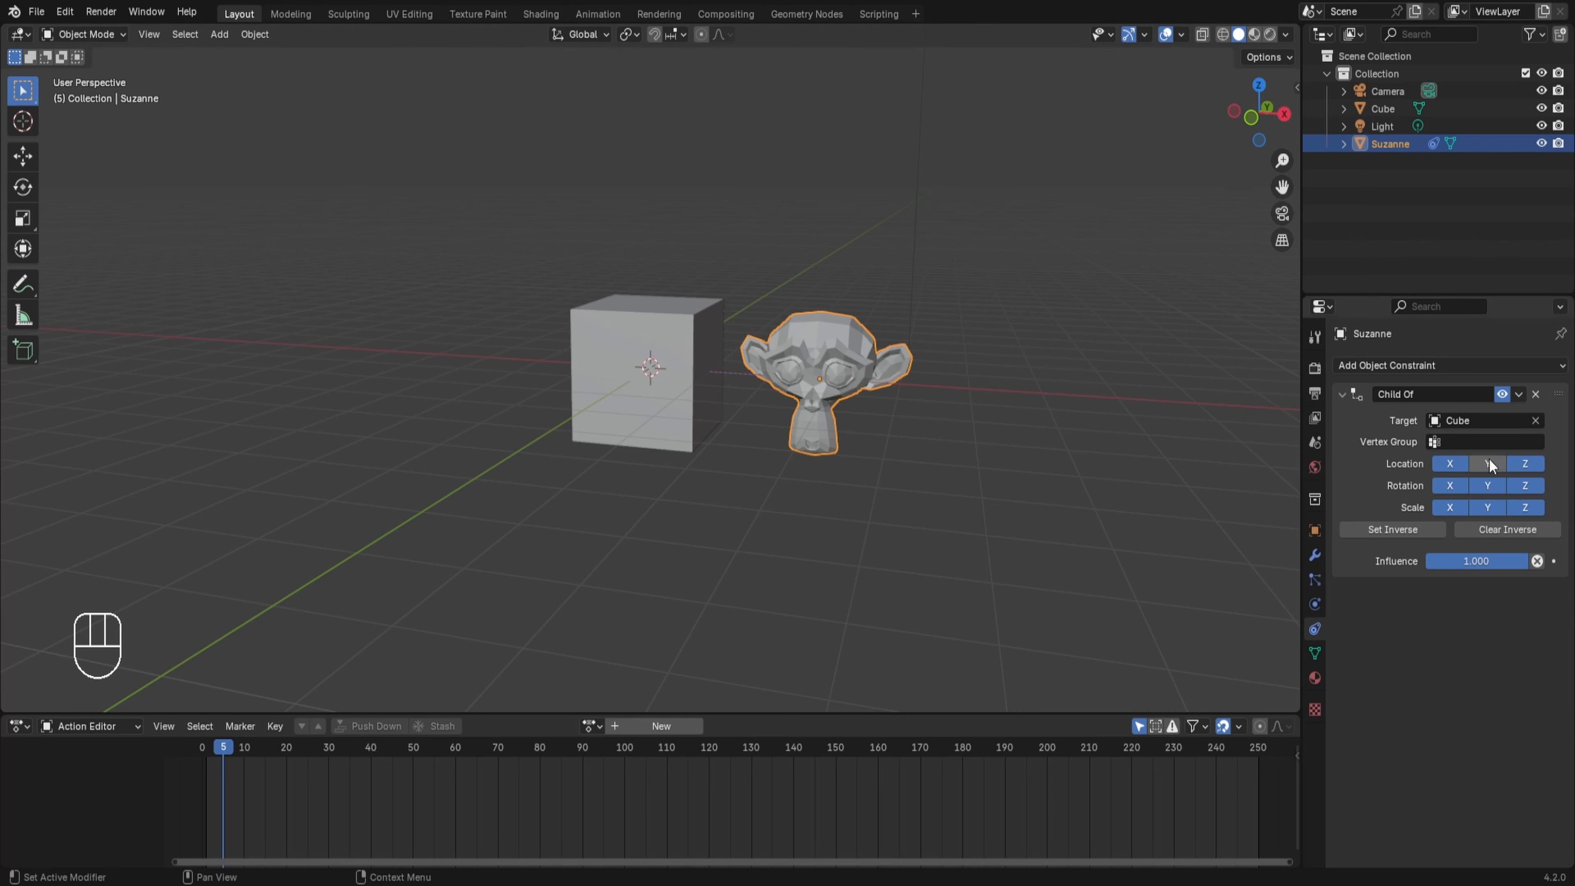
{"action": "left_click", "coordinate": [669, 321]}
{"action": "key", "text": "g"}
{"action": "key", "text": "x"}
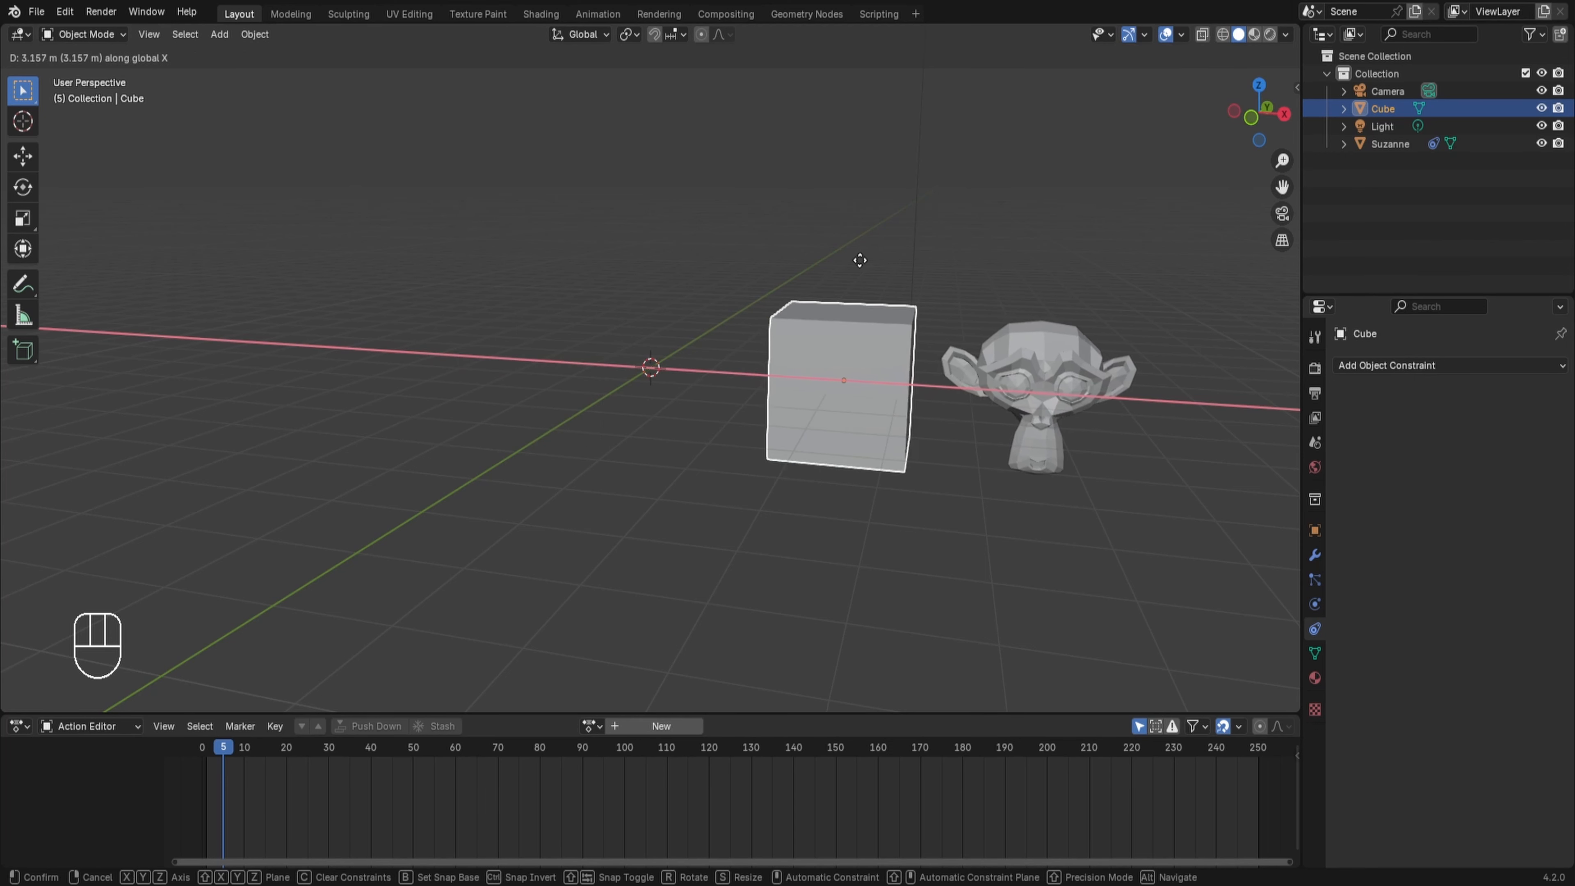
{"action": "right_click", "coordinate": [626, 266]}
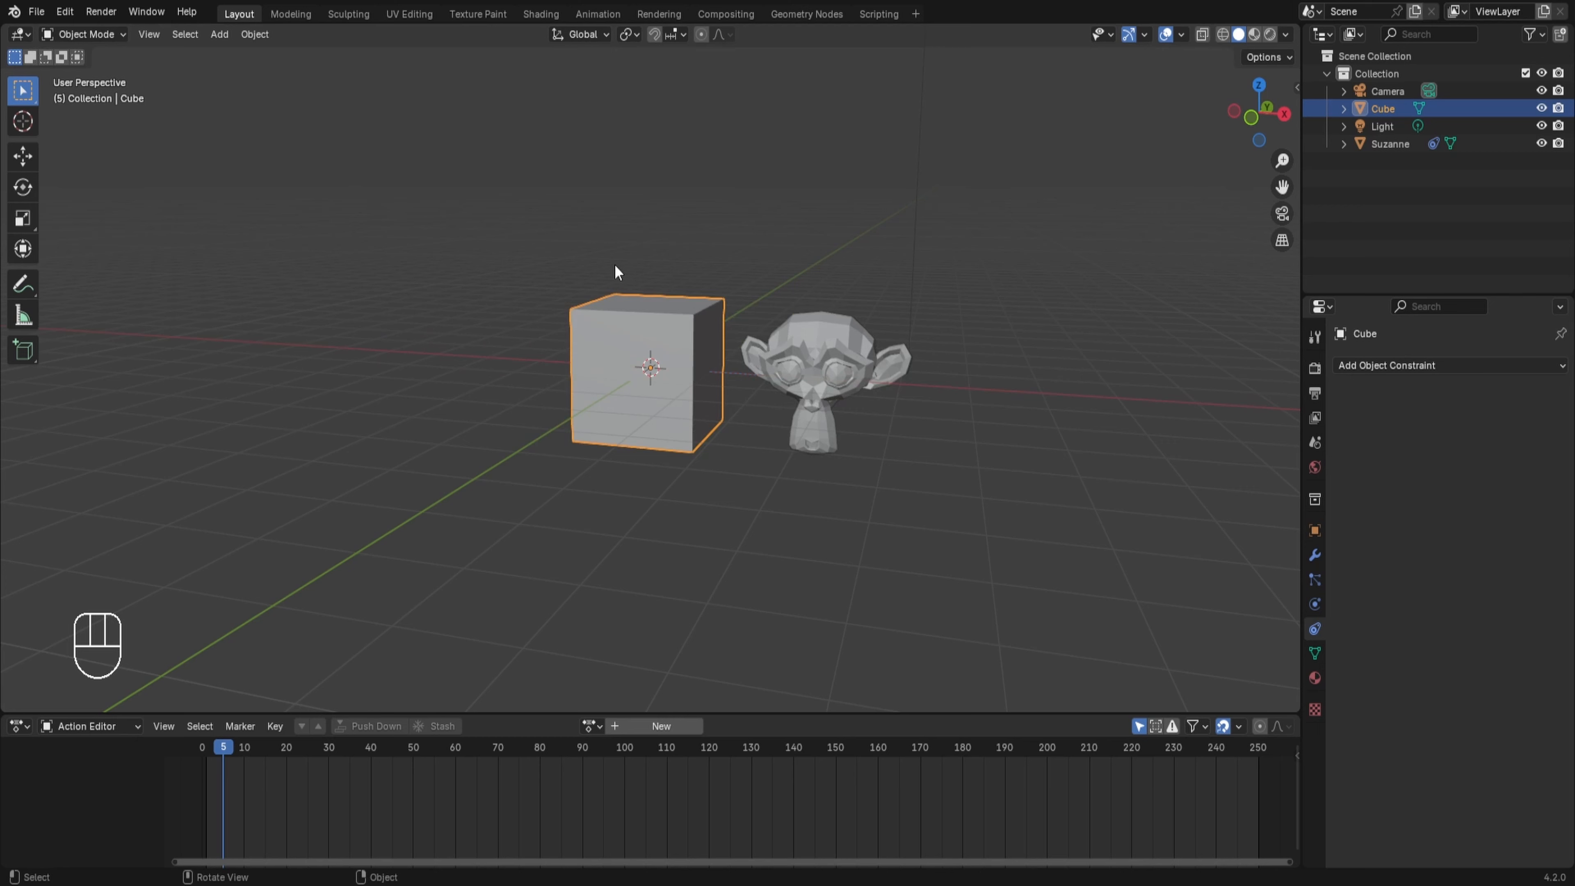
Step: Try moving the cube along the Z axis and along the Y axis, returning it to its original position each time
{"action": "key", "text": "g"}
{"action": "key", "text": "z"}
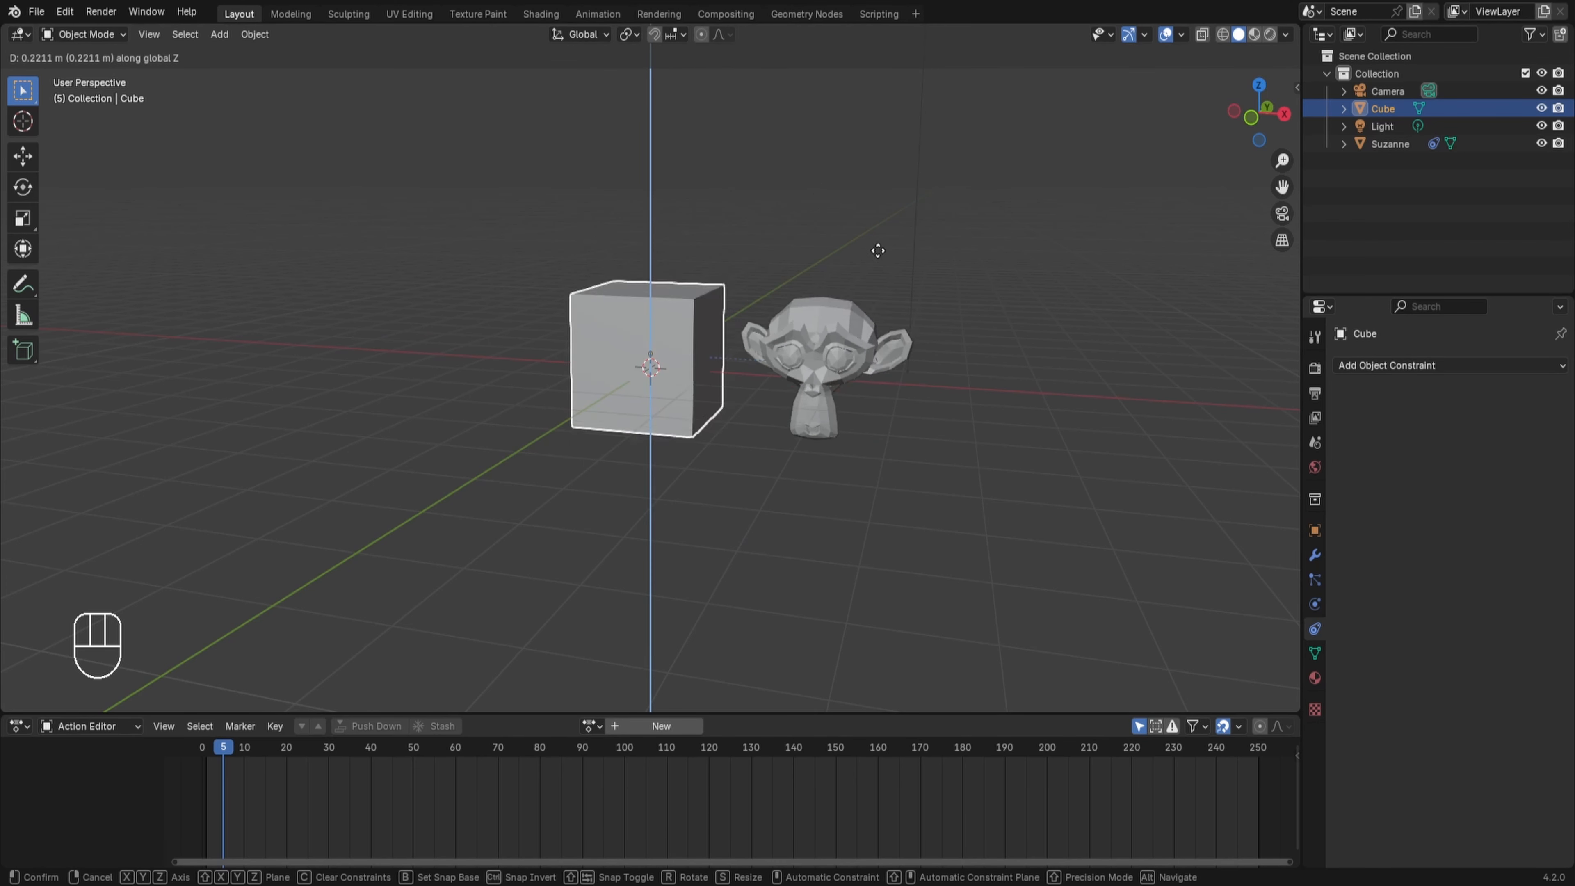
{"action": "left_click", "coordinate": [883, 327]}
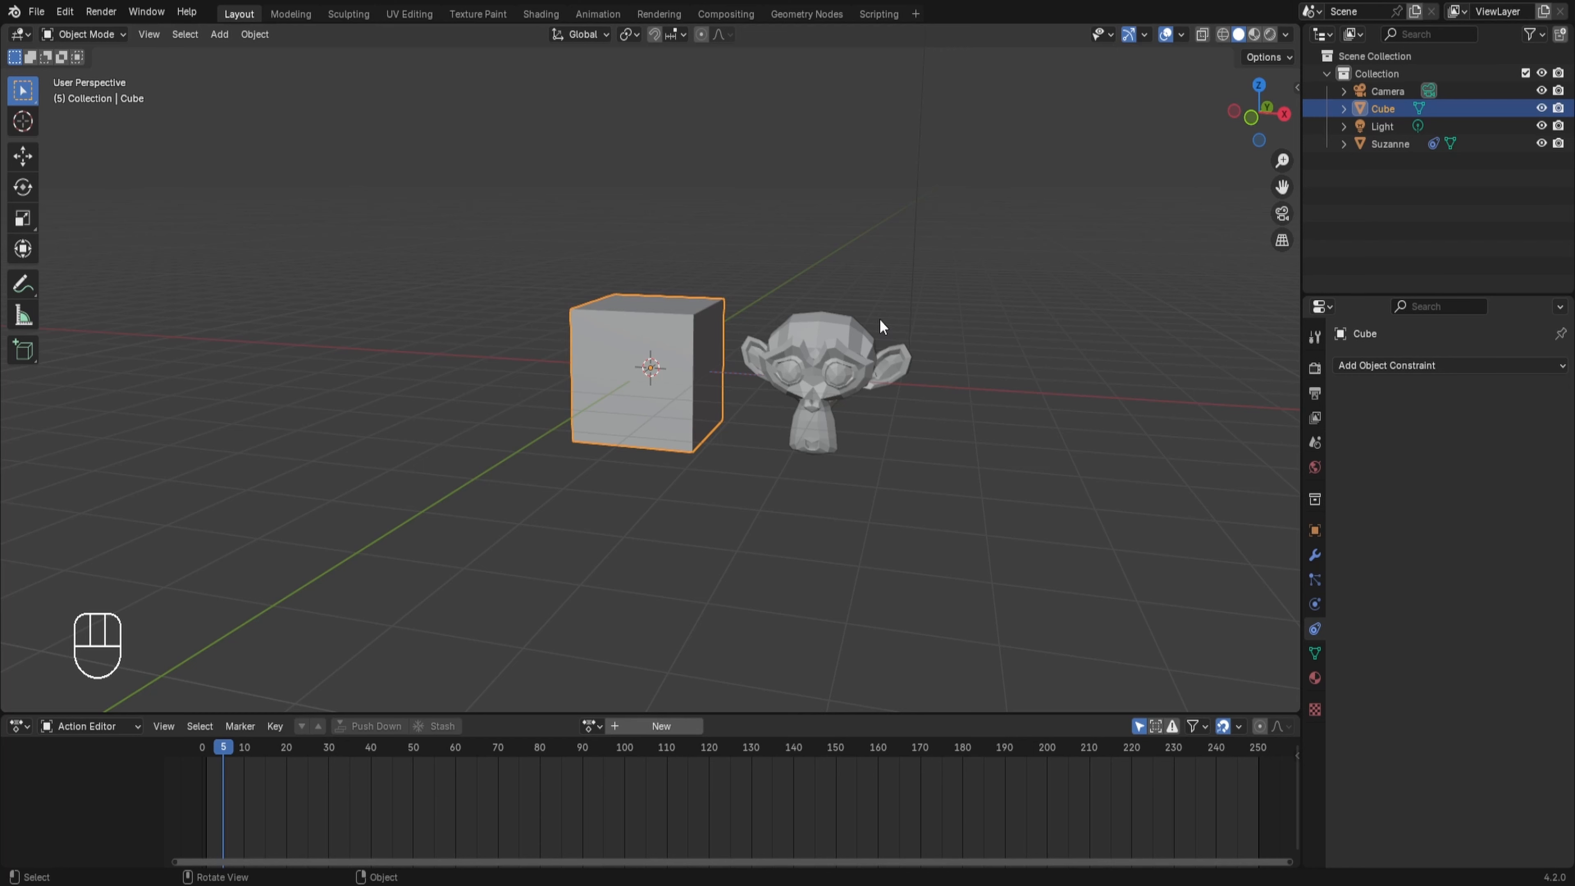
{"action": "key", "text": "g"}
{"action": "key", "text": "y"}
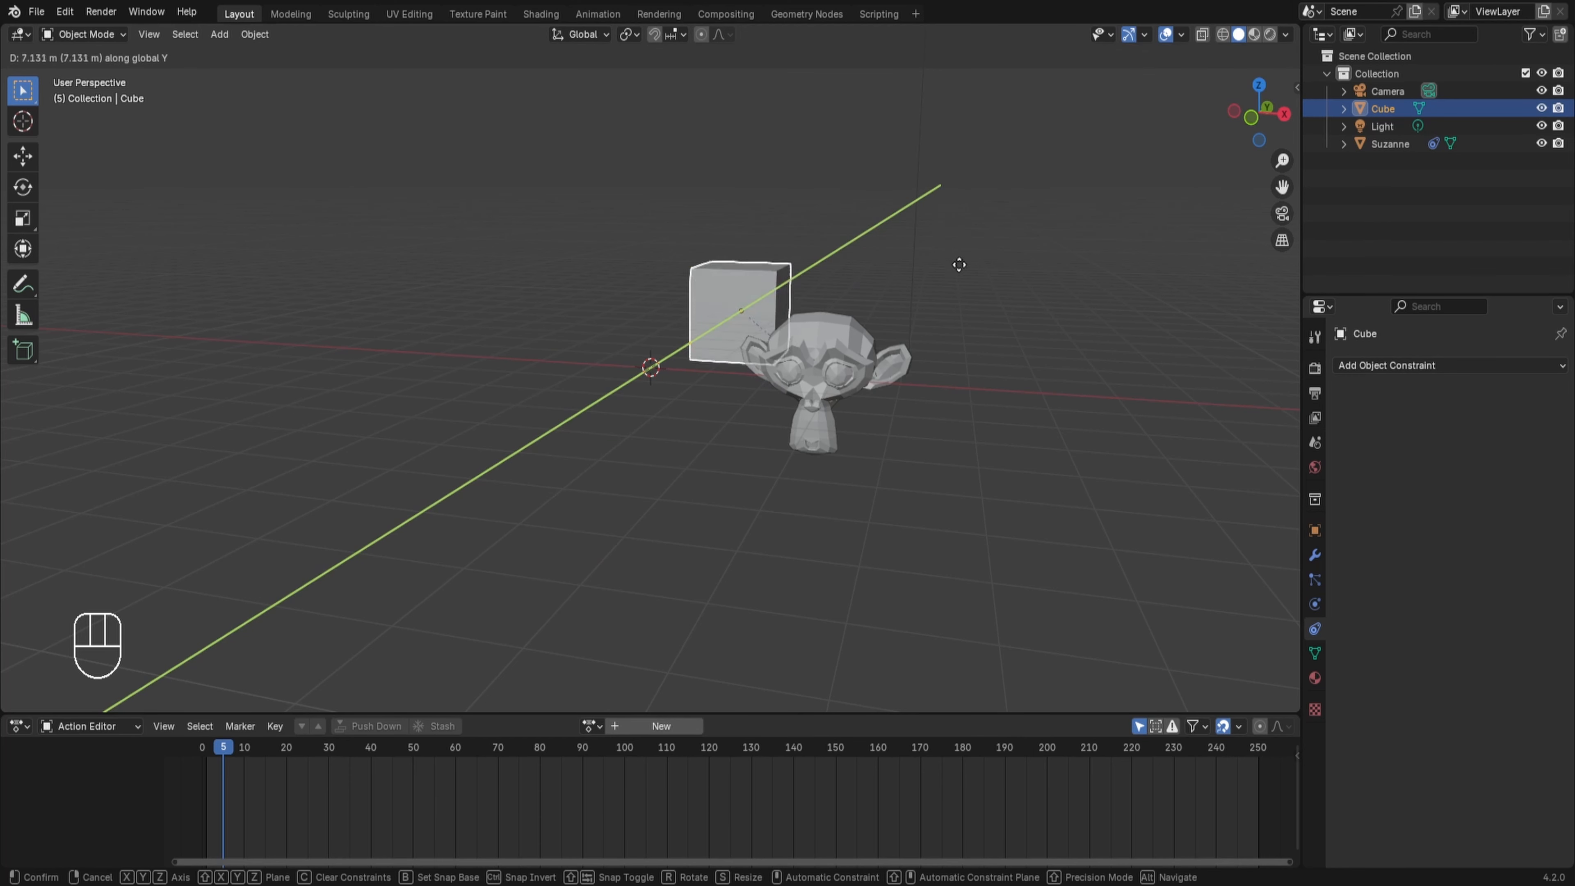
{"action": "left_click", "coordinate": [908, 374]}
Step: Remove the monkey's Child Of constraint and add a Follow Path constraint to it
{"action": "left_click", "coordinate": [862, 357]}
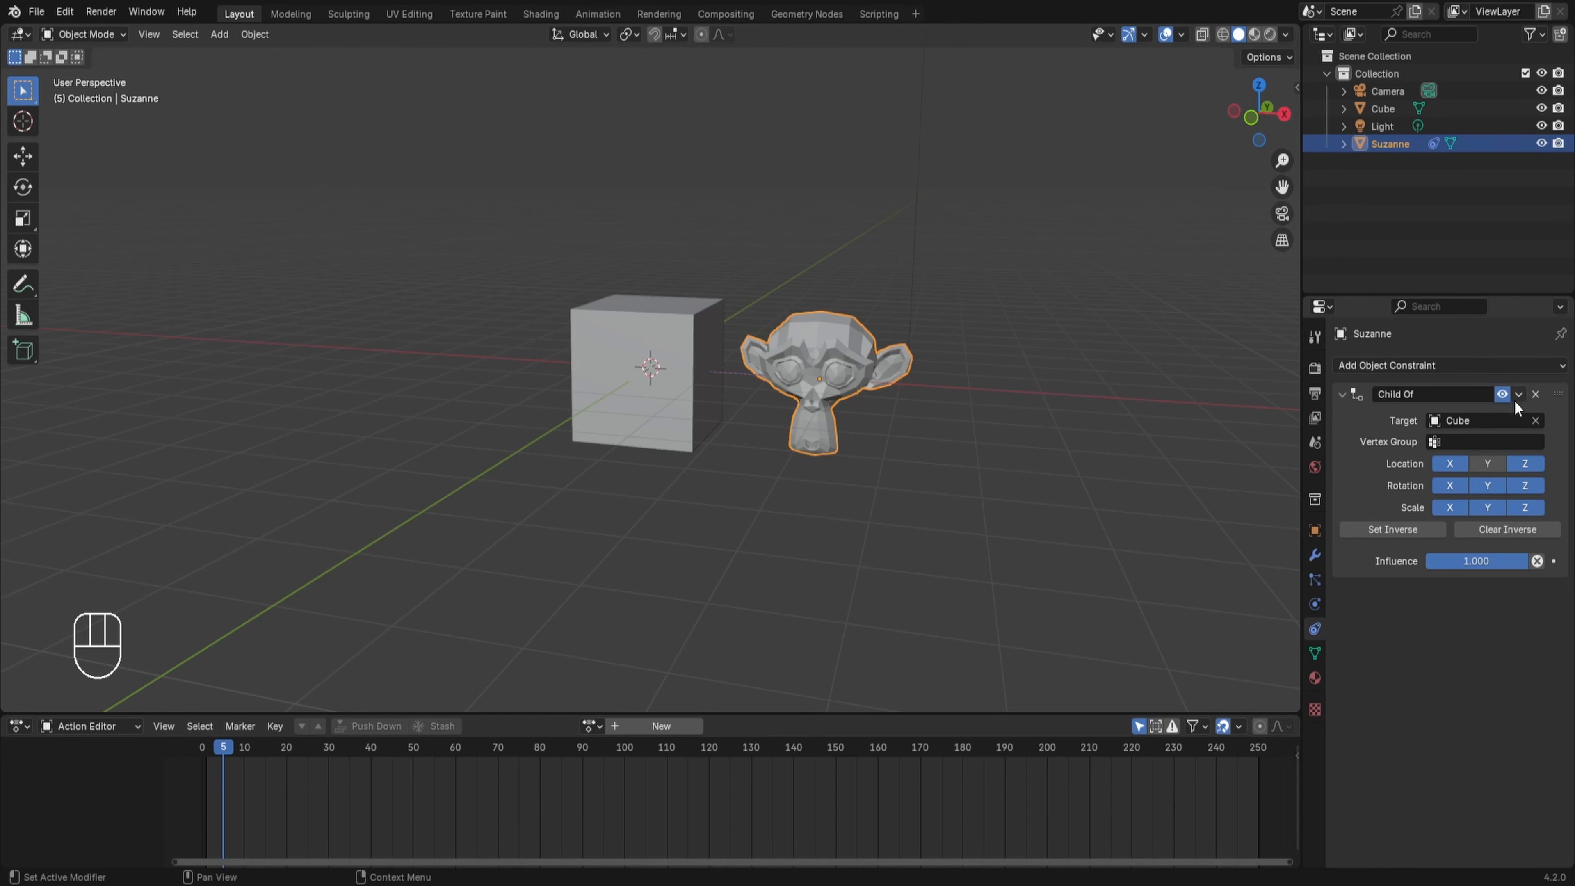
{"action": "left_click", "coordinate": [1535, 394]}
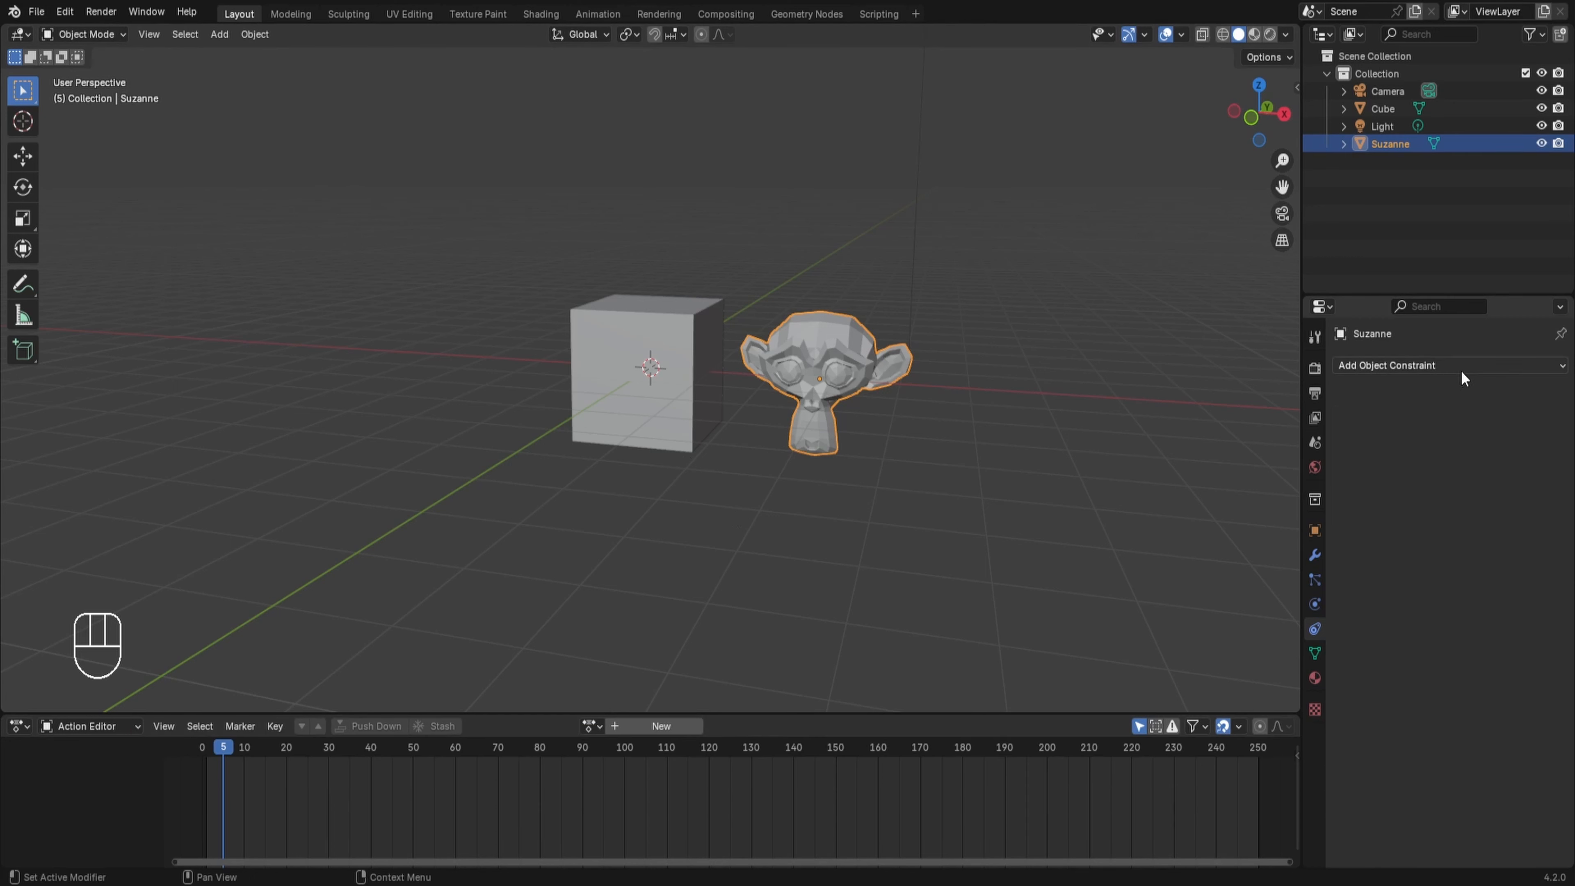
{"action": "left_click", "coordinate": [1455, 364]}
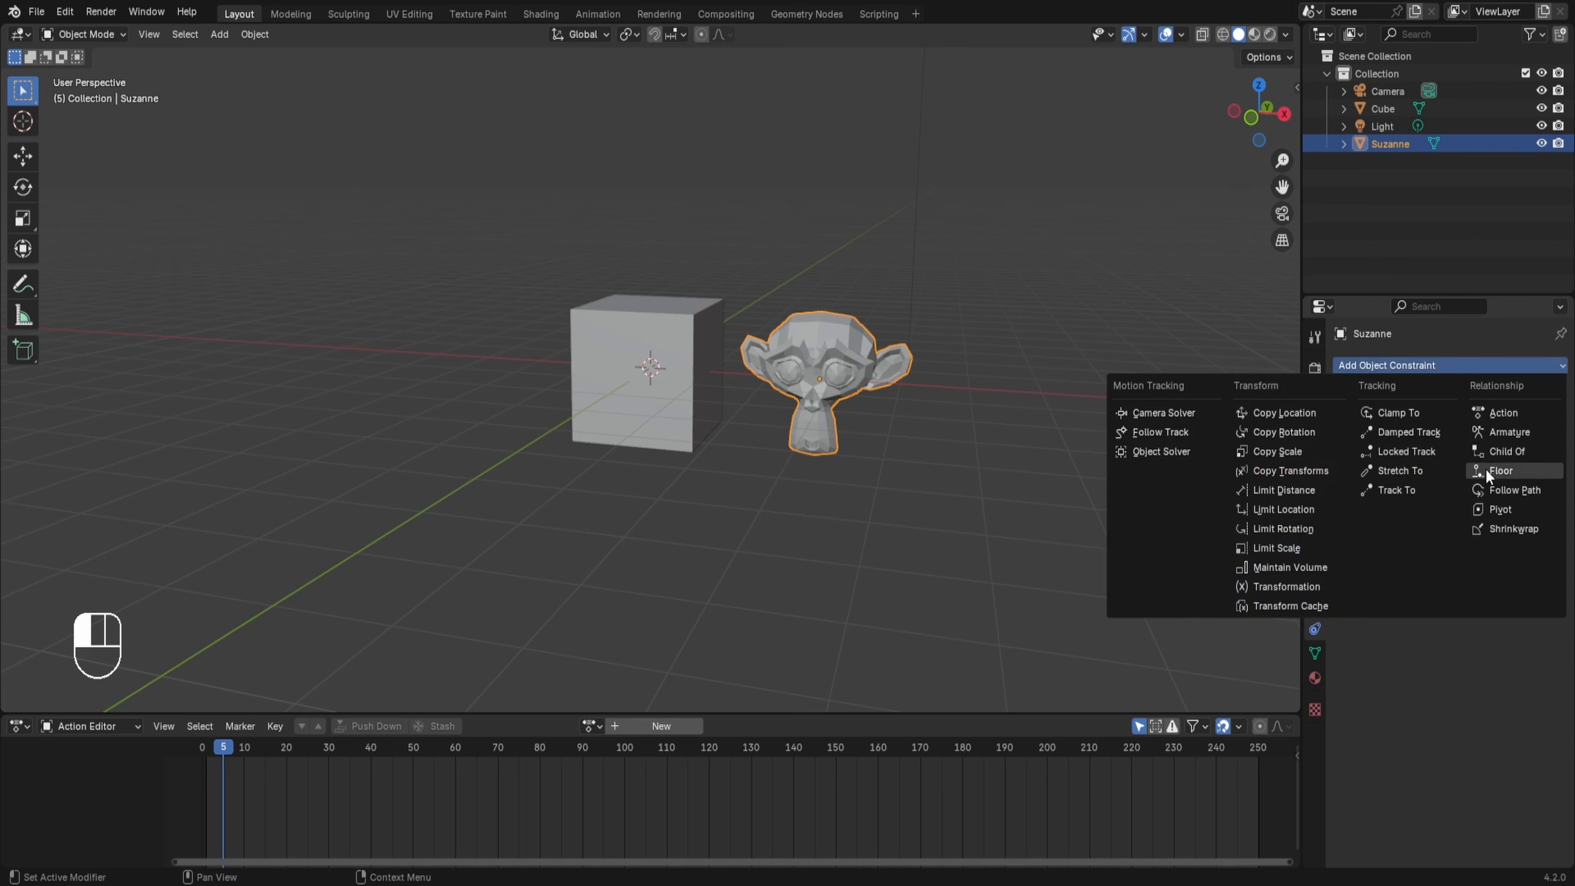
{"action": "left_click", "coordinate": [1500, 489]}
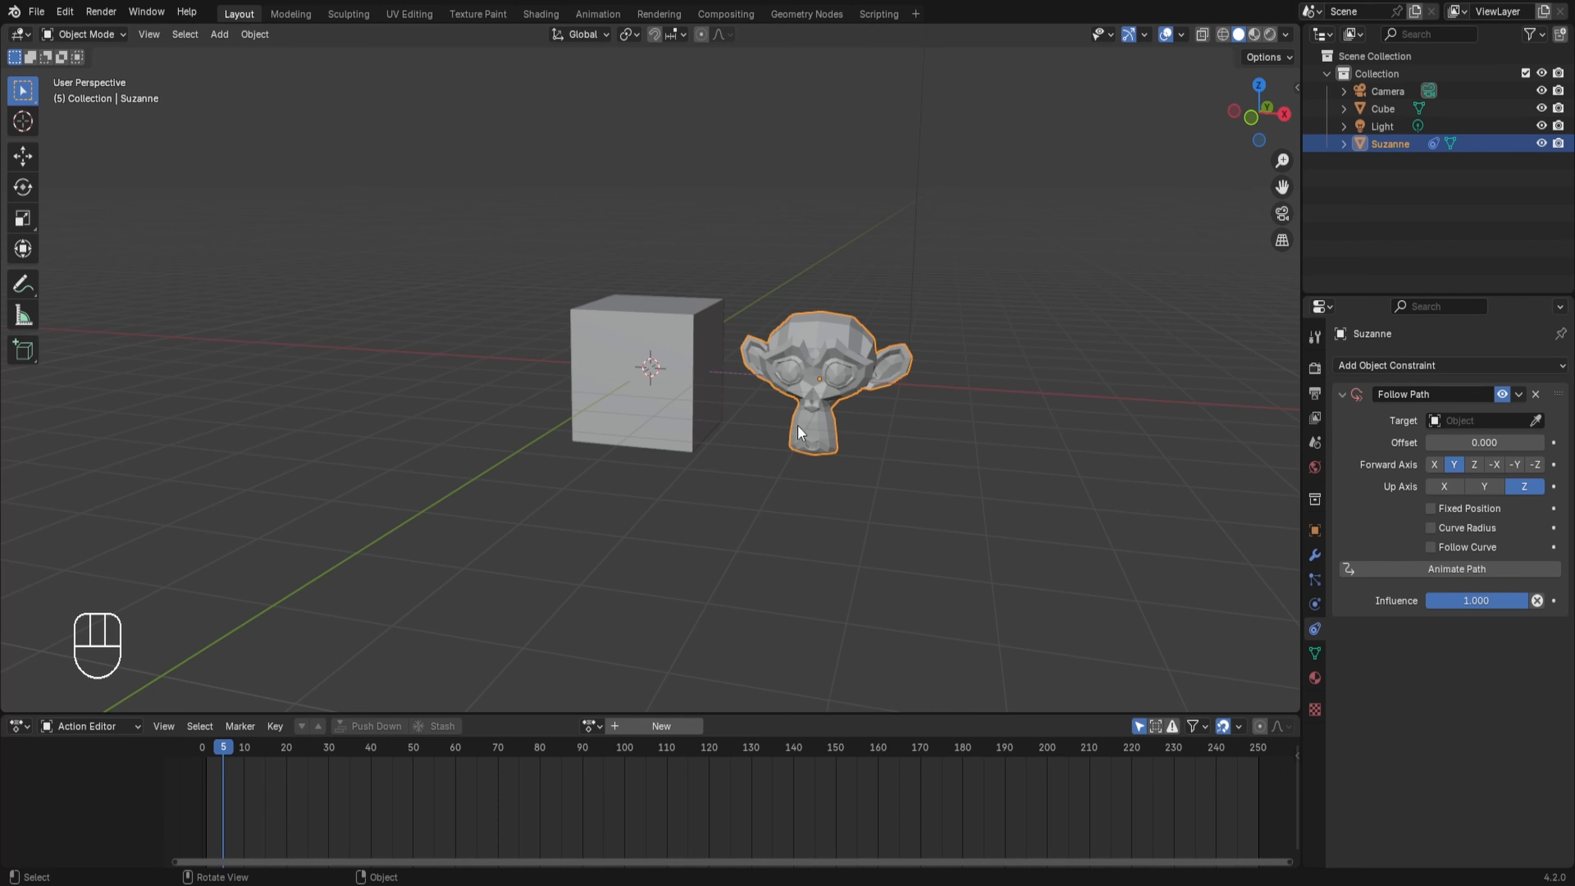
Step: Add a Bézier curve and scale up its points in Edit Mode so it extends past the cube and monkey
{"action": "middle_click_drag", "start_coordinate": [797, 425], "coordinate": [774, 433]}
{"action": "key", "text": "shift+a"}
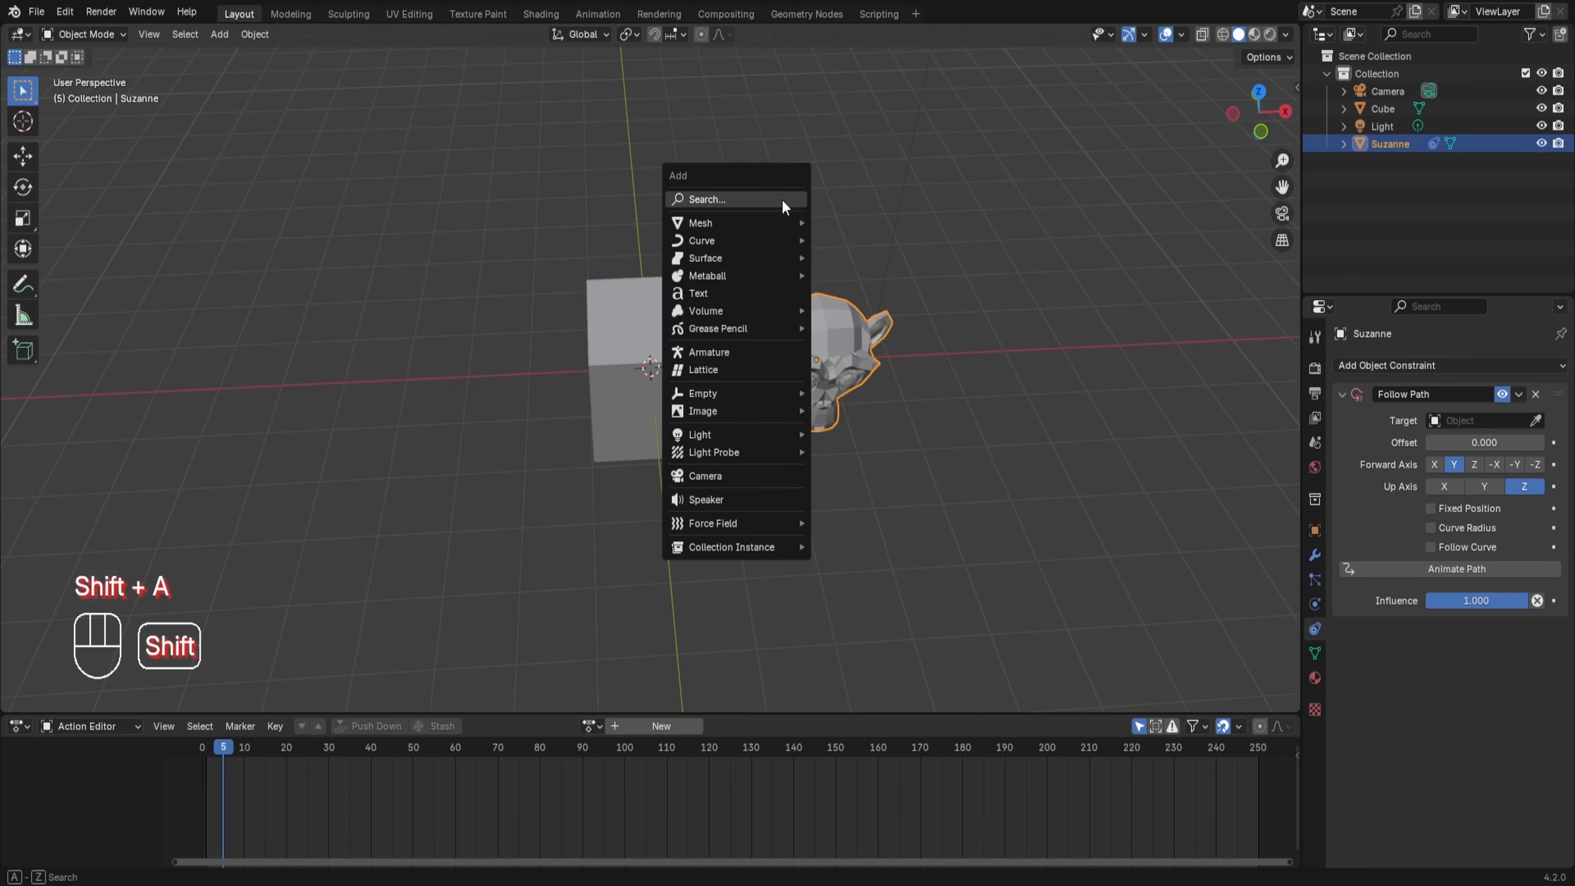
{"action": "mouse_move", "coordinate": [769, 239]}
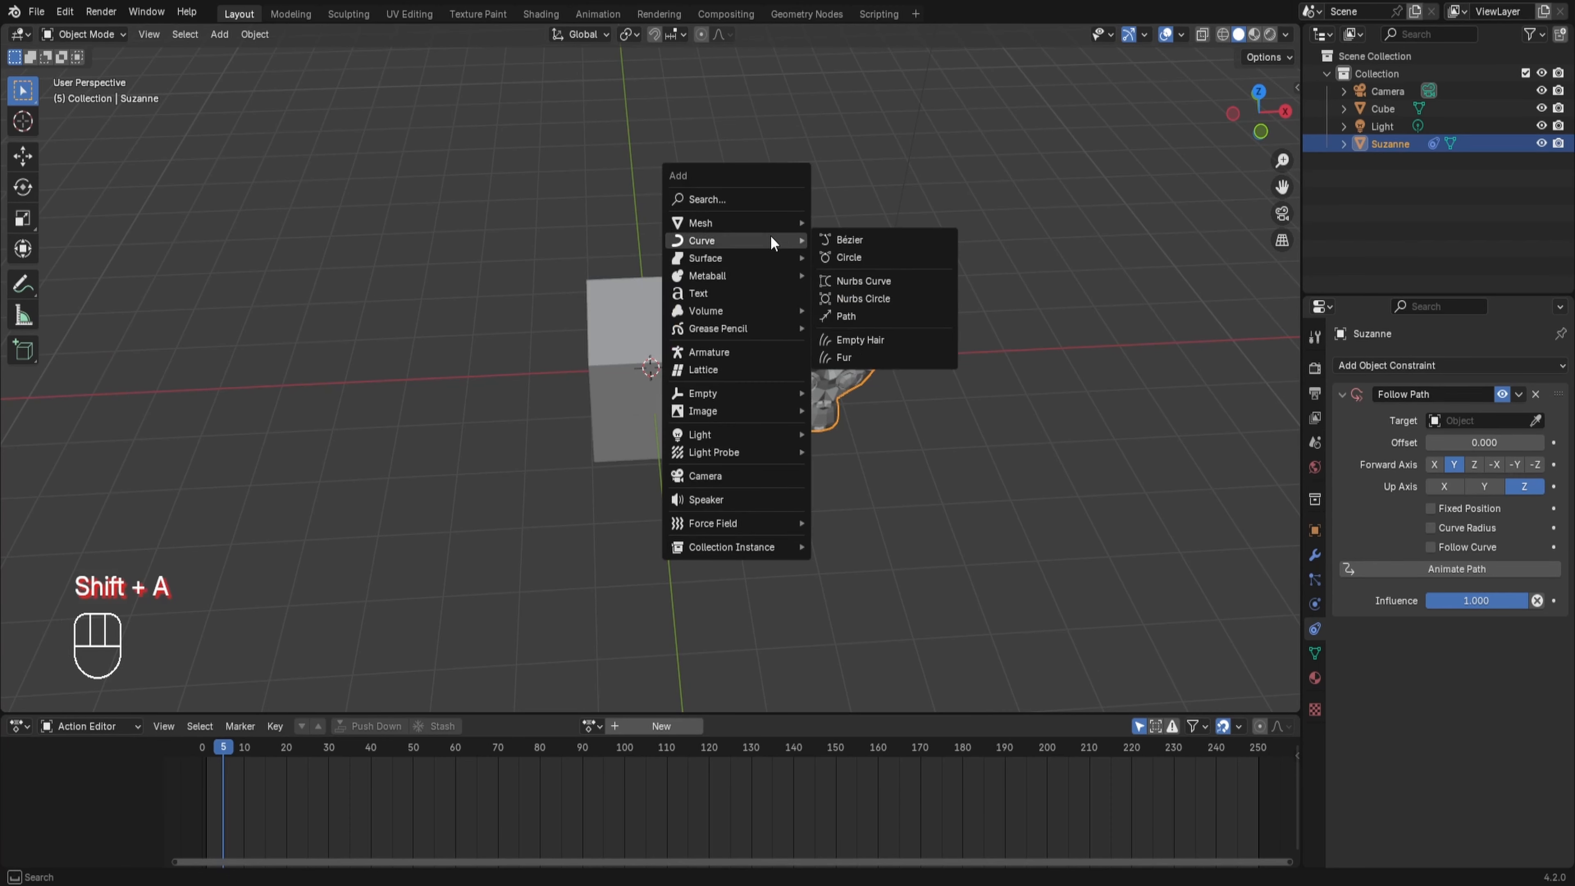
{"action": "left_click", "coordinate": [822, 243]}
{"action": "key", "text": "Tab"}
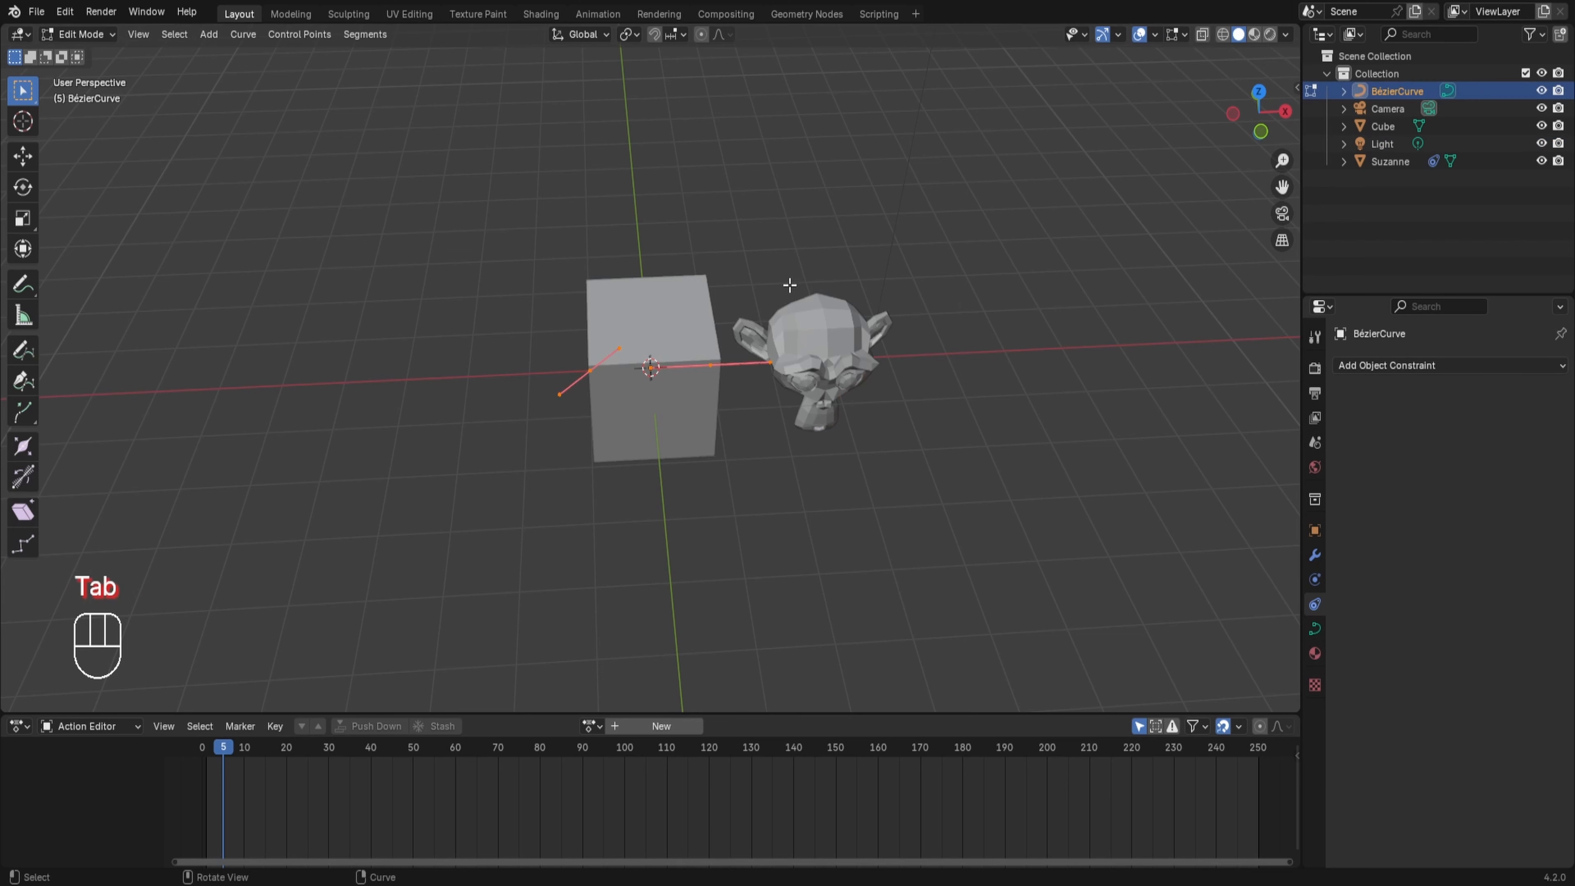
{"action": "key", "text": "s"}
{"action": "left_click", "coordinate": [996, 132]}
{"action": "middle_click_drag", "start_coordinate": [737, 301], "coordinate": [702, 275]}
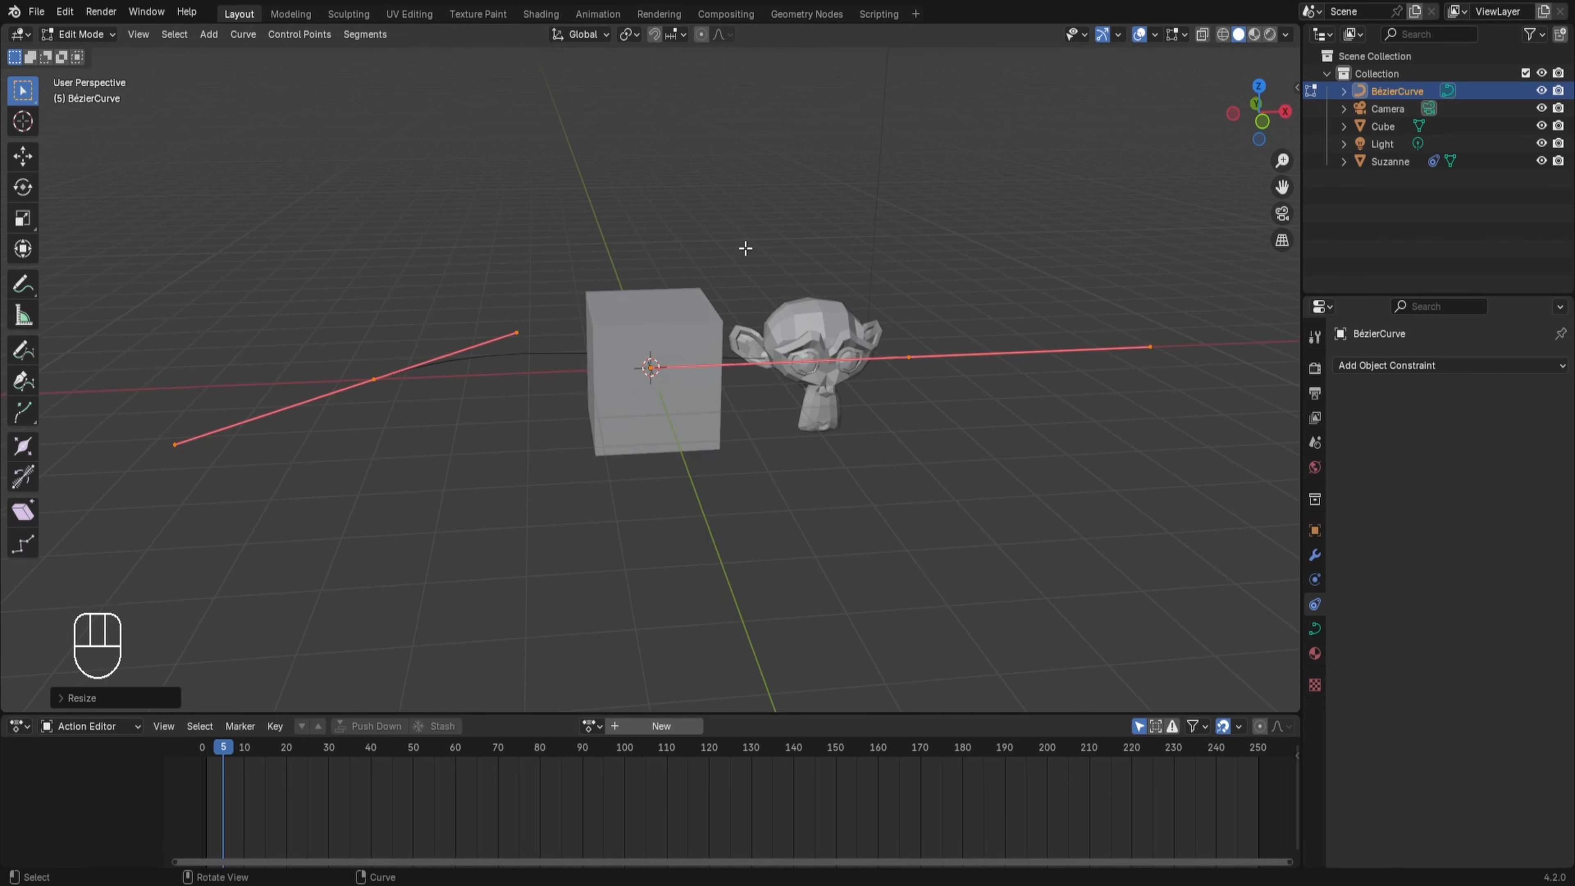
{"action": "key", "text": "Tab"}
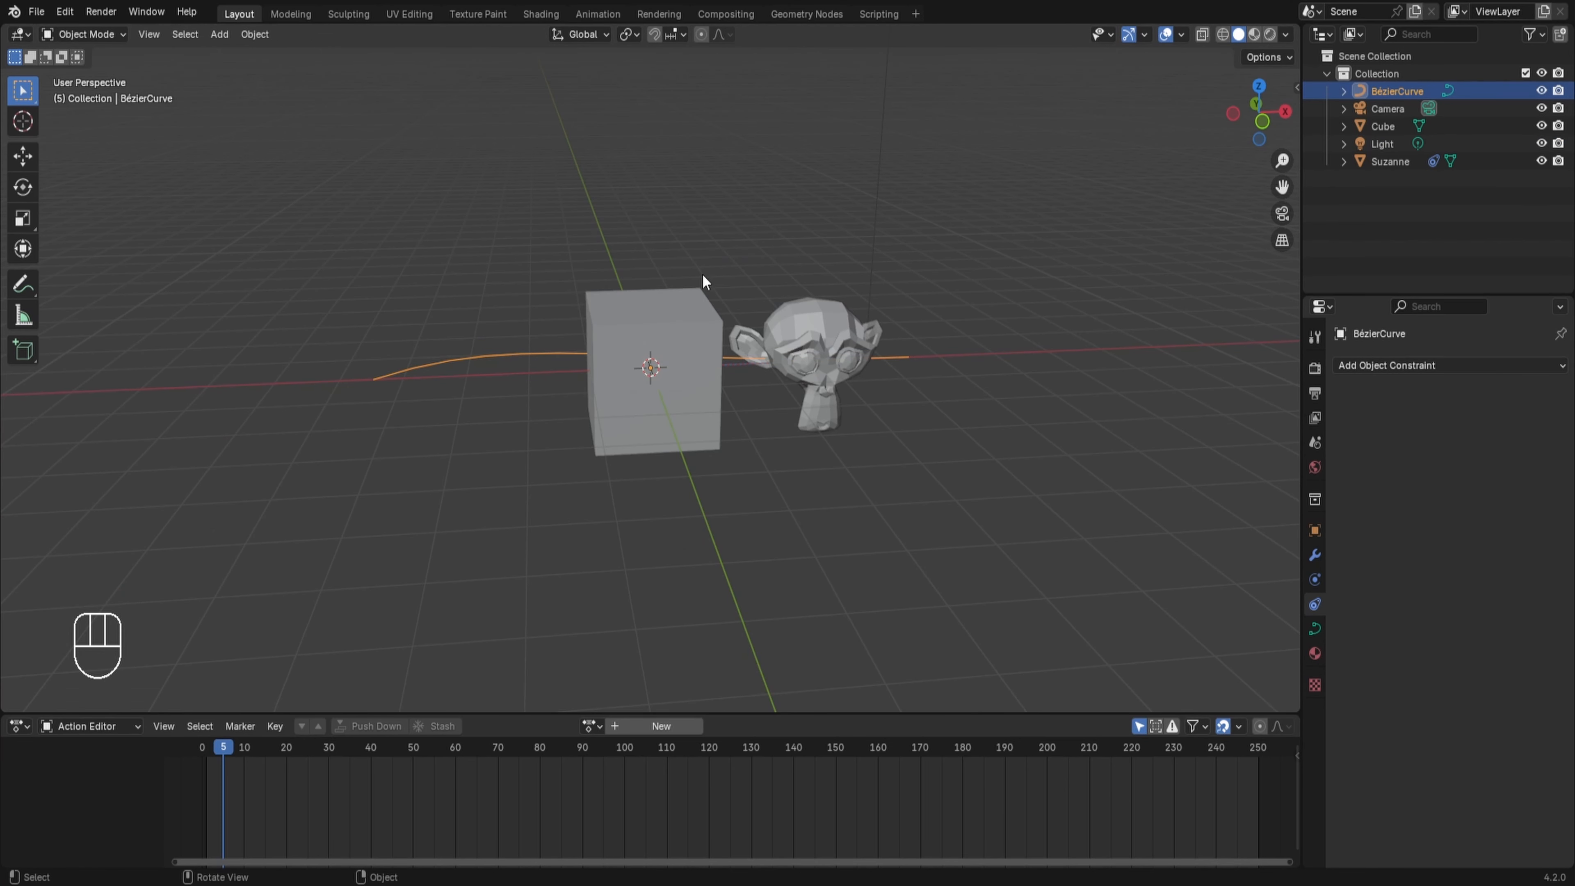
Step: Hide the cube in the viewport
{"action": "left_click", "coordinate": [666, 300]}
{"action": "key", "text": "h"}
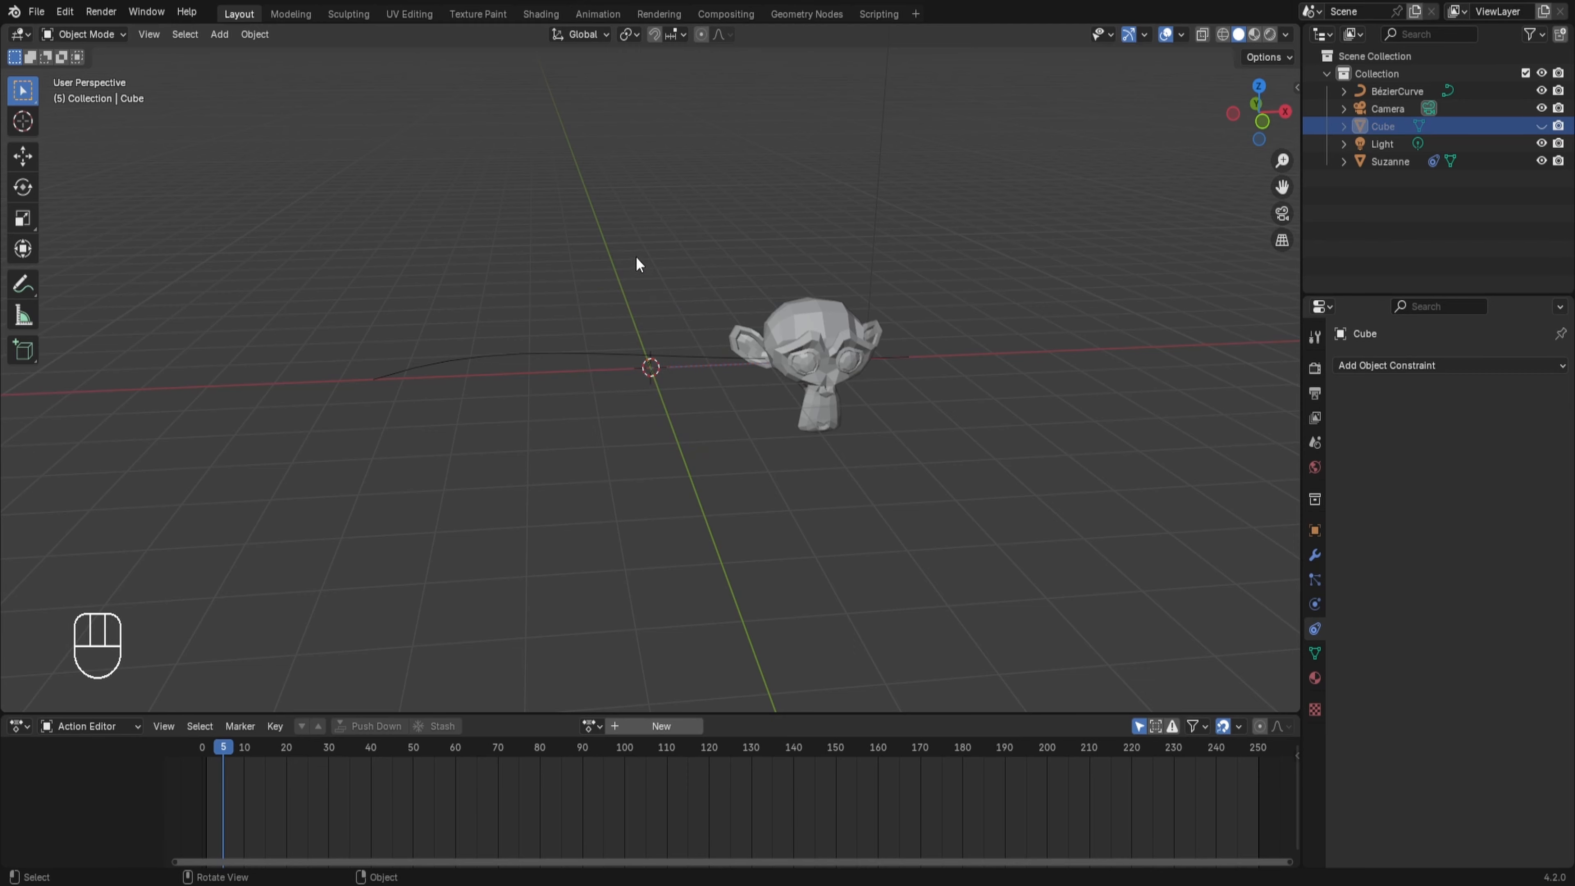
{"action": "middle_click_drag", "start_coordinate": [636, 256], "coordinate": [707, 316]}
Step: Set the Bézier curve as the target of the monkey's Follow Path constraint
{"action": "left_click", "coordinate": [790, 260]}
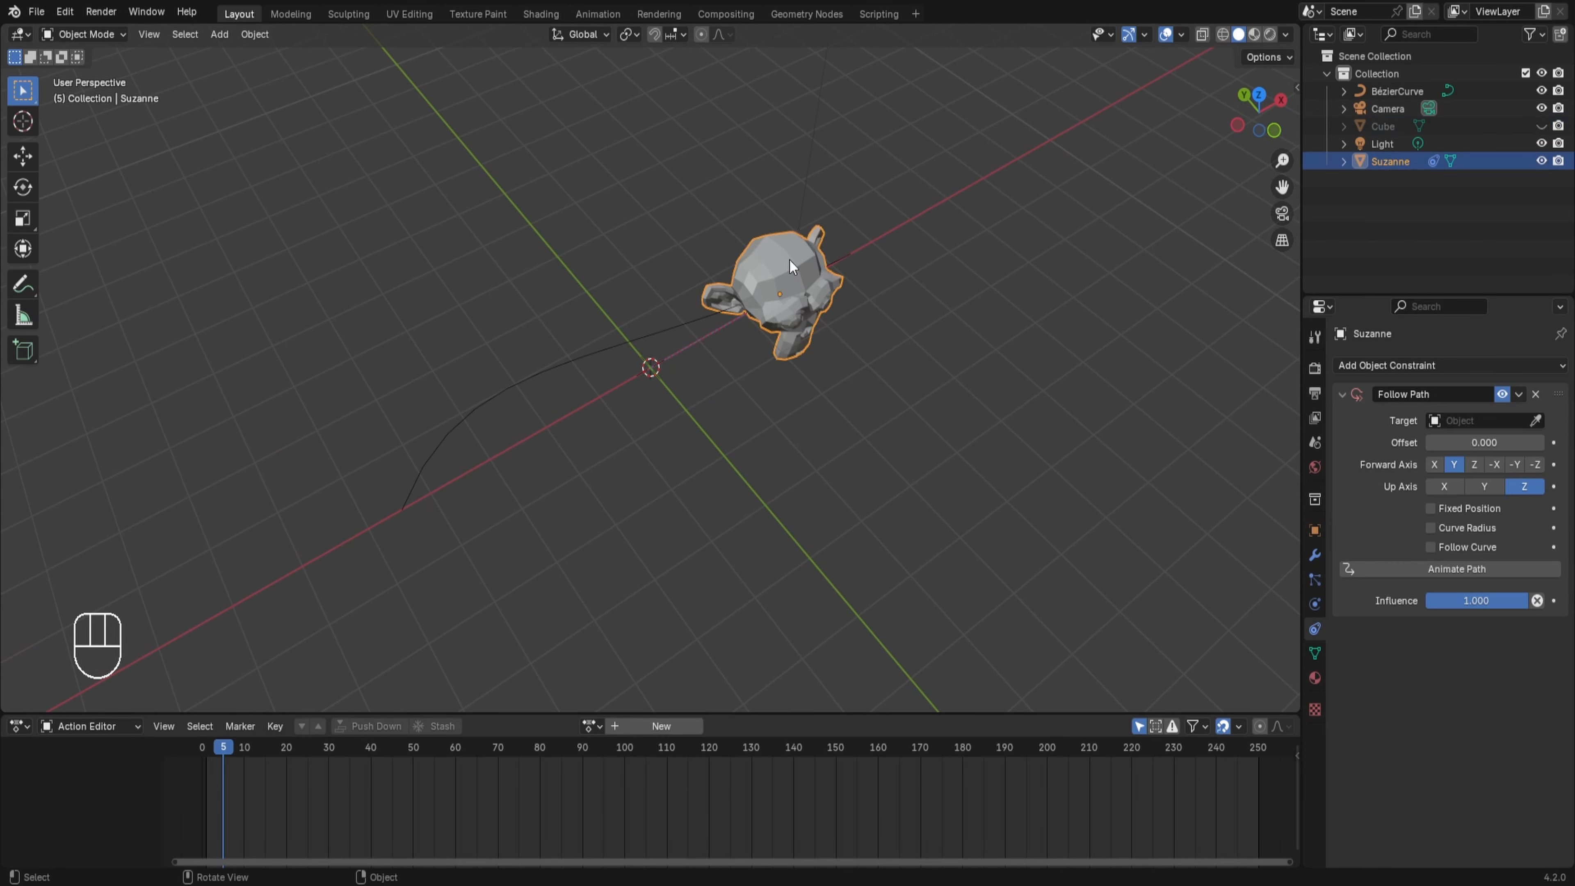
{"action": "key", "text": "ctrl+s"}
{"action": "left_click", "coordinate": [1535, 421]}
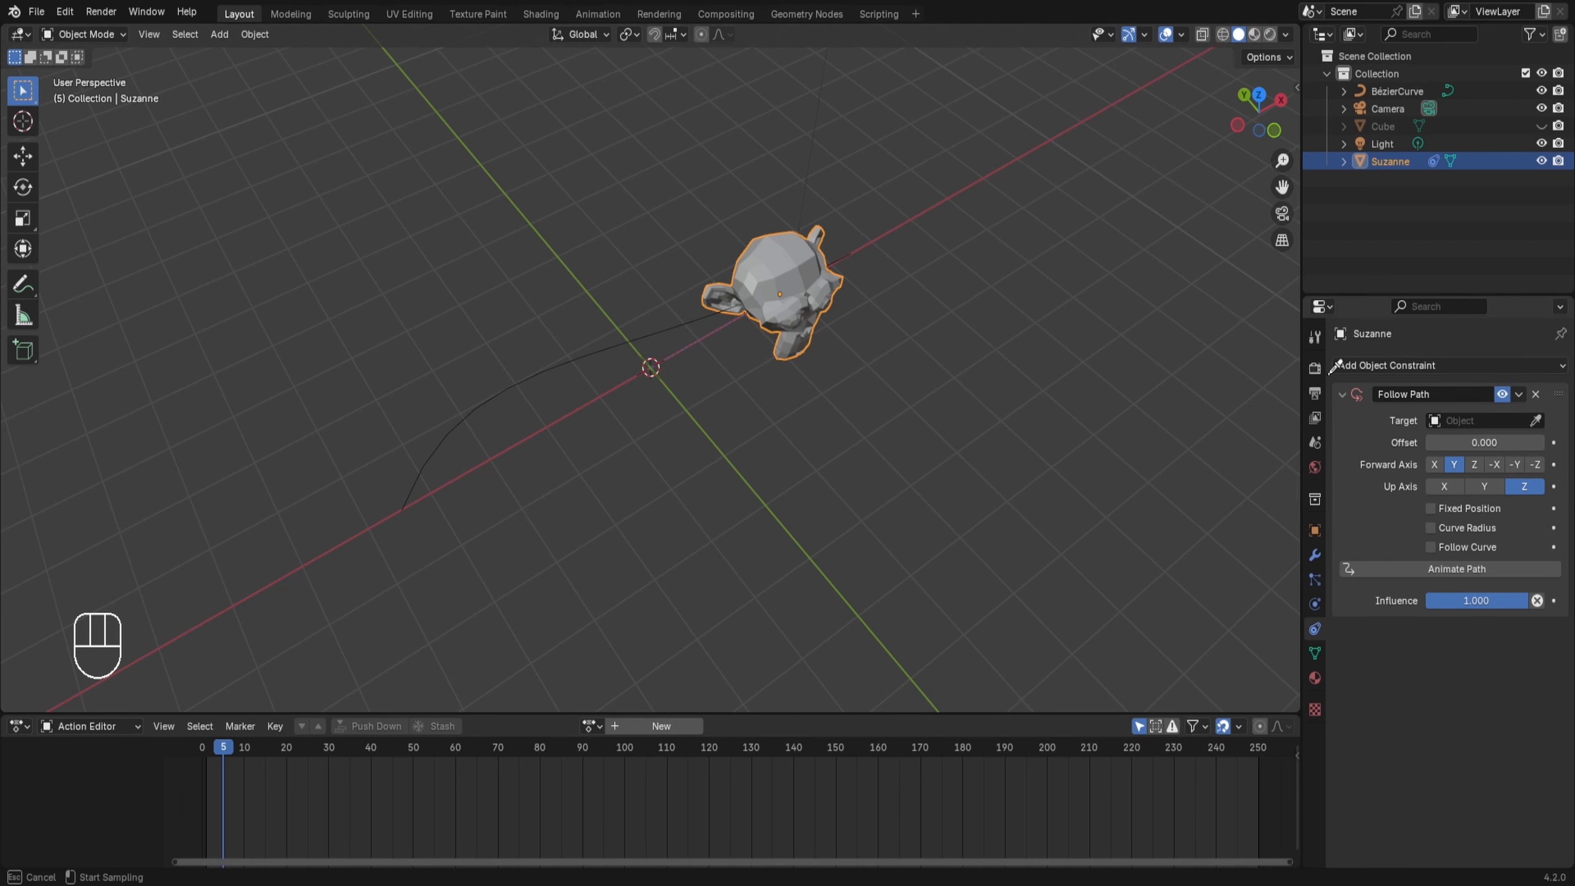
{"action": "left_click", "coordinate": [644, 336]}
Step: Show the monkey's transform values and clear its location to 0 m on all axes
{"action": "middle_click_drag", "start_coordinate": [603, 462], "coordinate": [669, 425]}
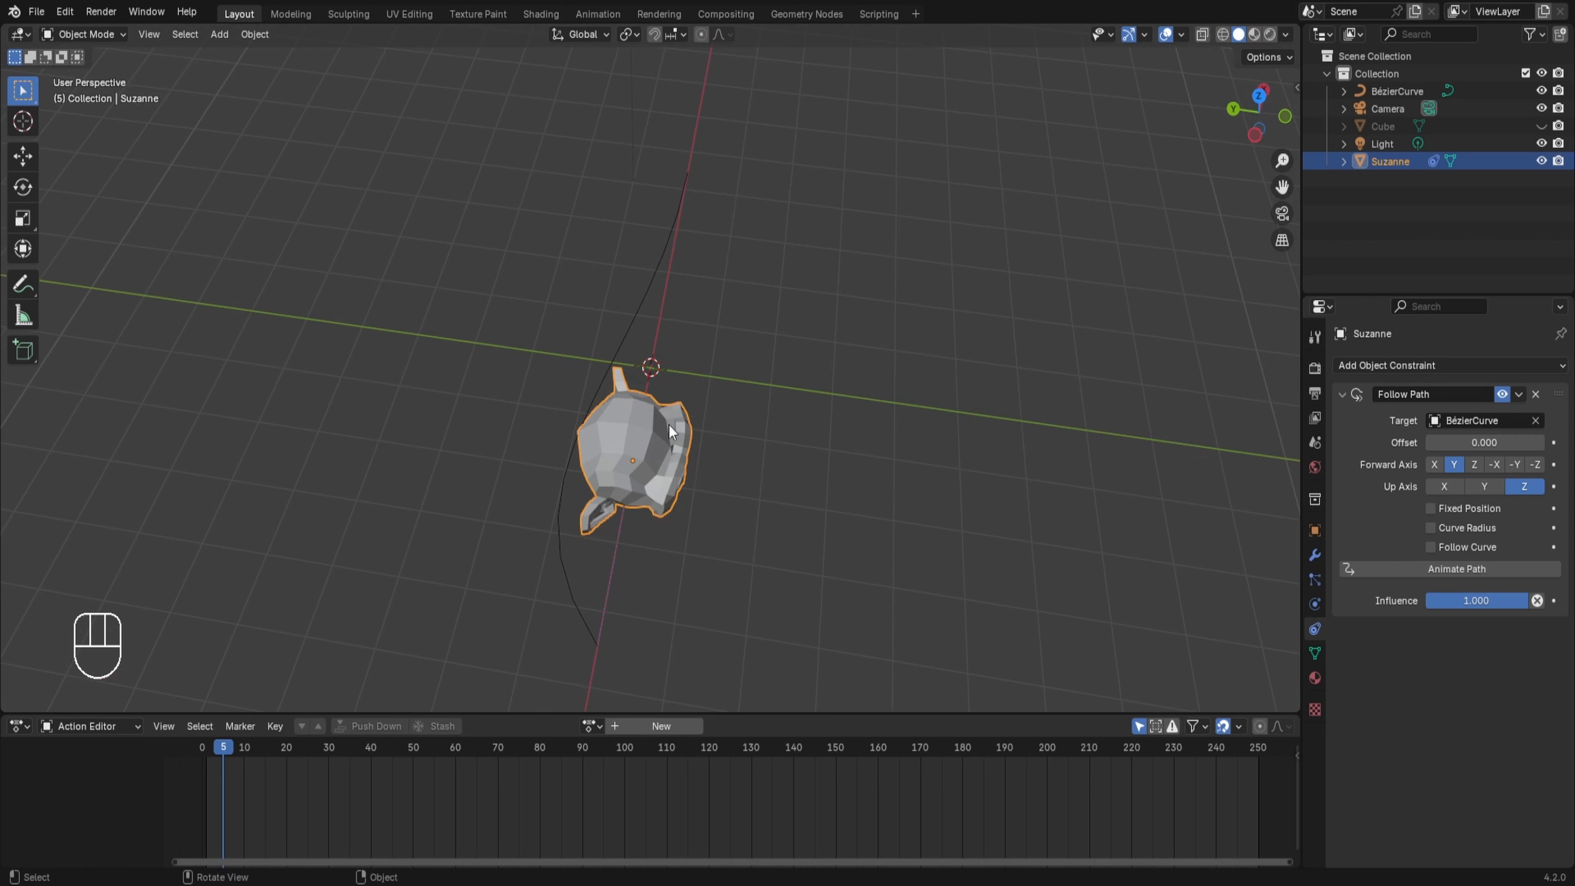
{"action": "left_click", "coordinate": [1313, 530]}
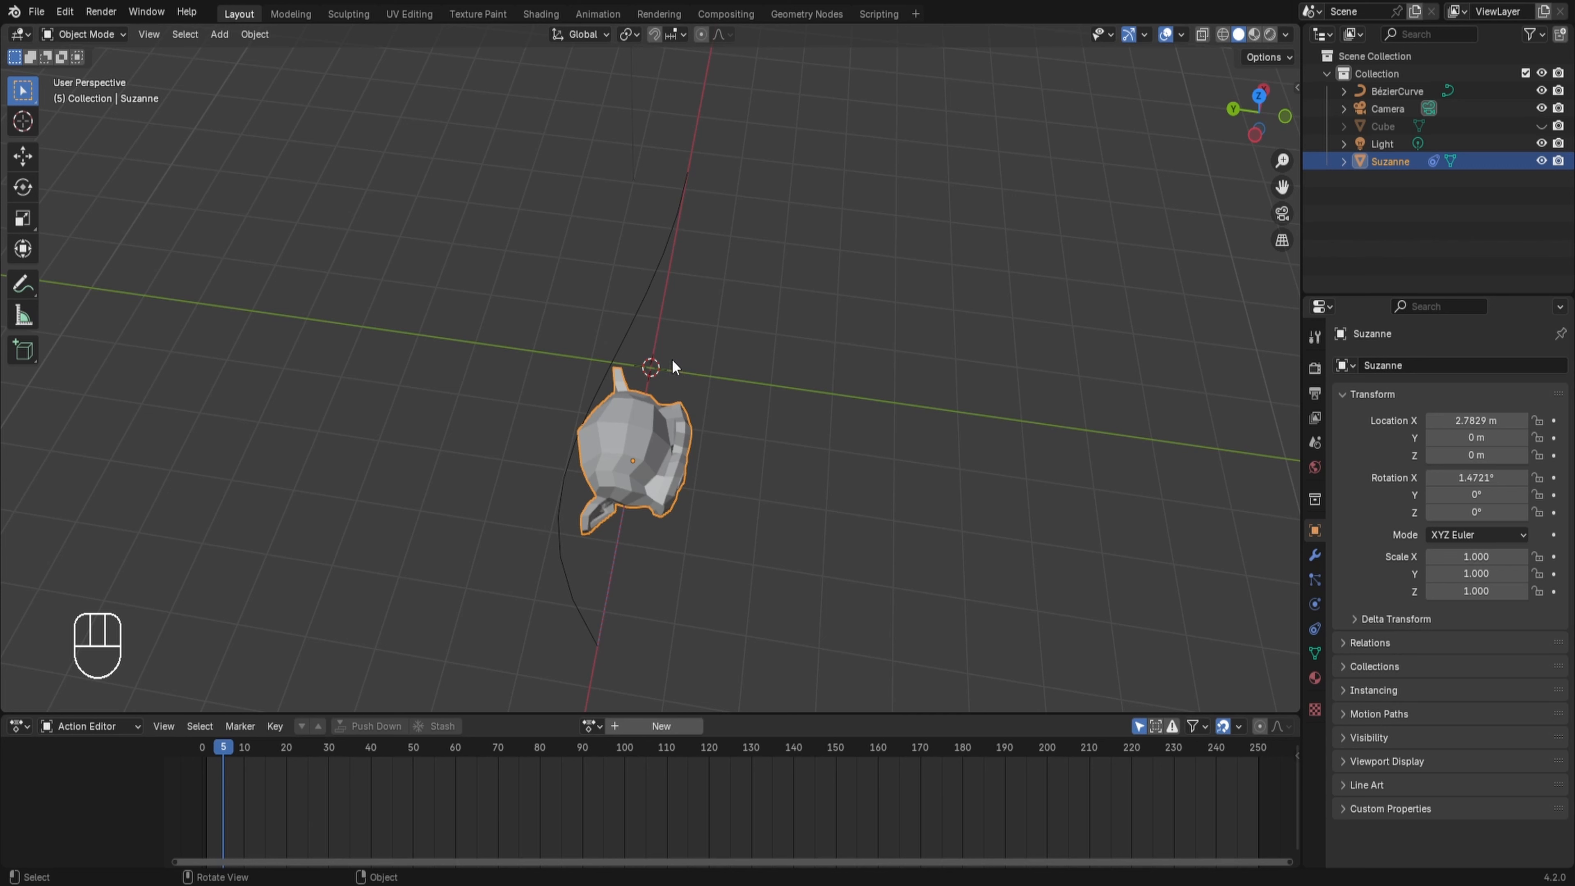
{"action": "key", "text": "alt+g"}
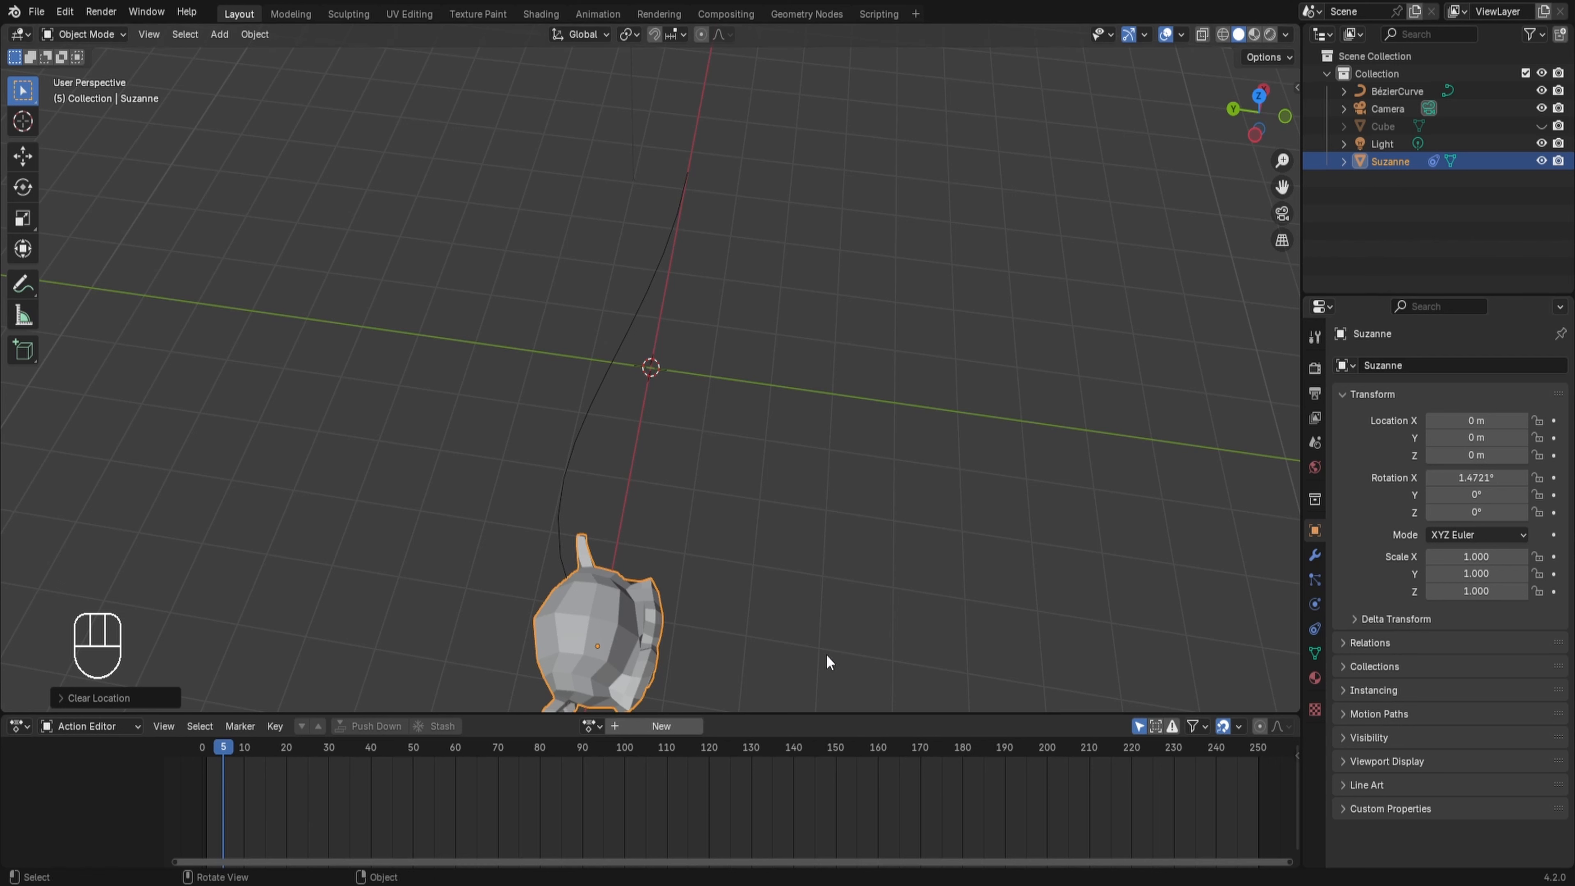
Step: Enable Fixed Position in the monkey's Follow Path constraint
{"action": "left_click", "coordinate": [1314, 627]}
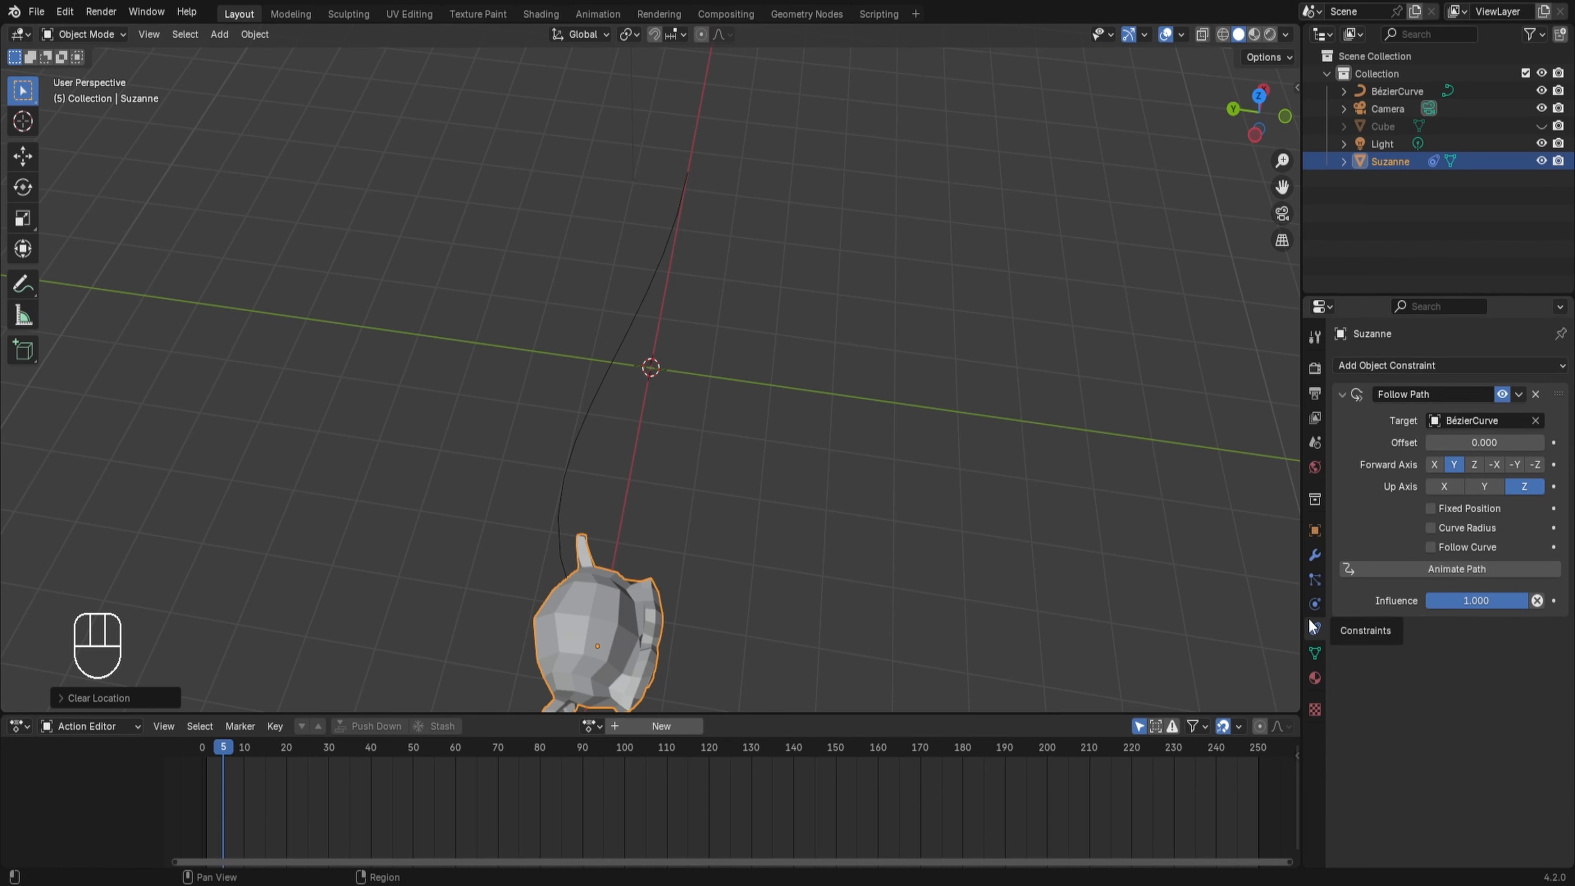
{"action": "middle_click_drag", "start_coordinate": [1041, 533], "coordinate": [712, 534]}
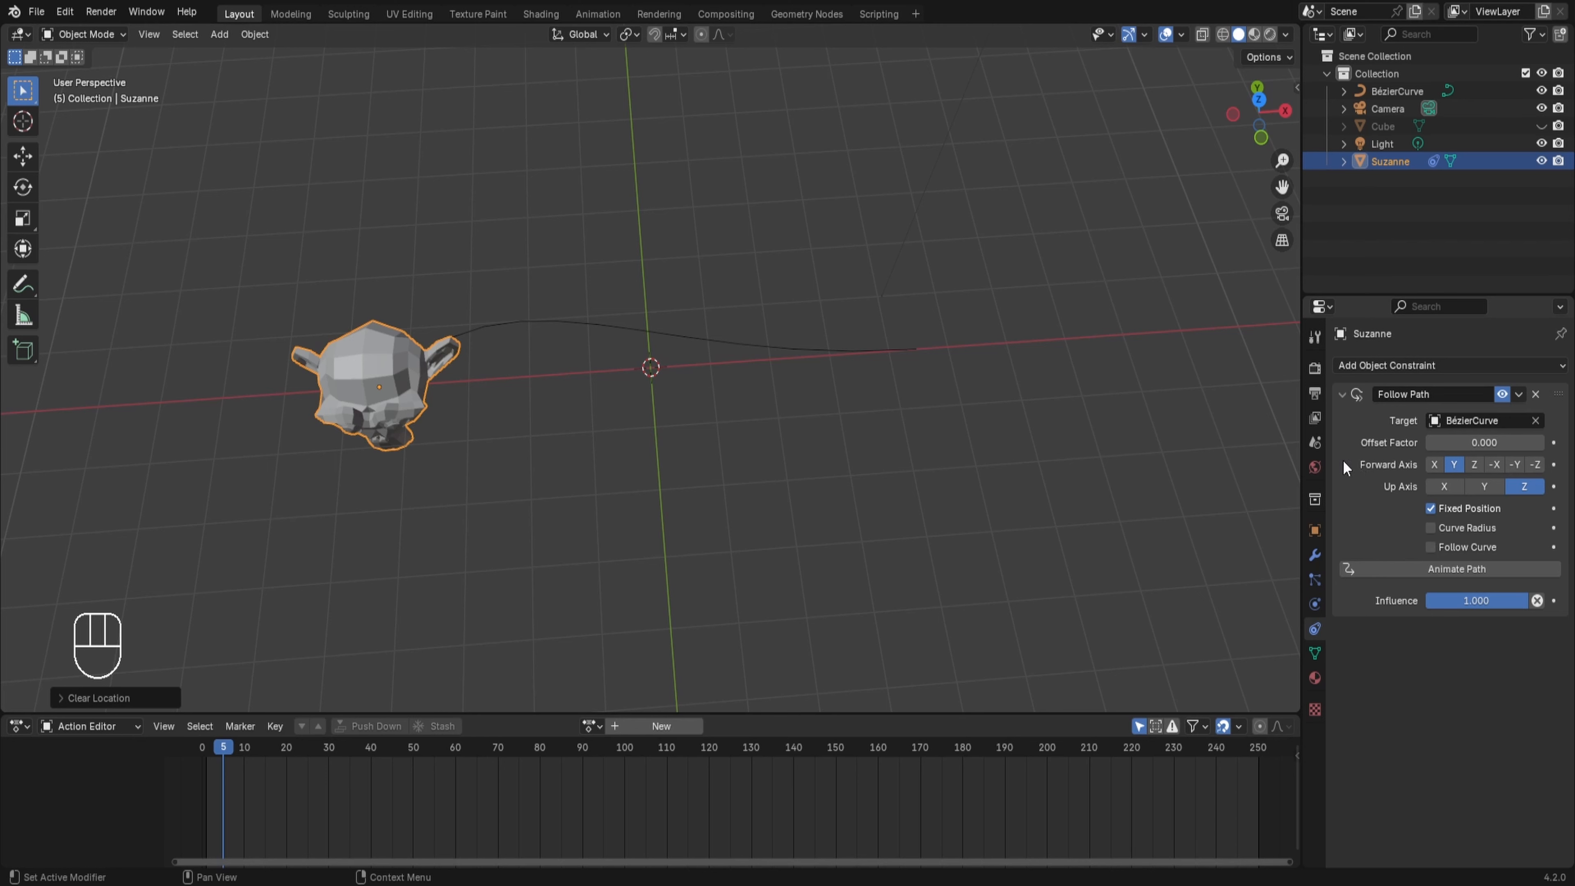
Step: Enable Follow Curve in the monkey's Follow Path constraint and set its Offset Factor to about 0.721
{"action": "left_click", "coordinate": [1430, 546]}
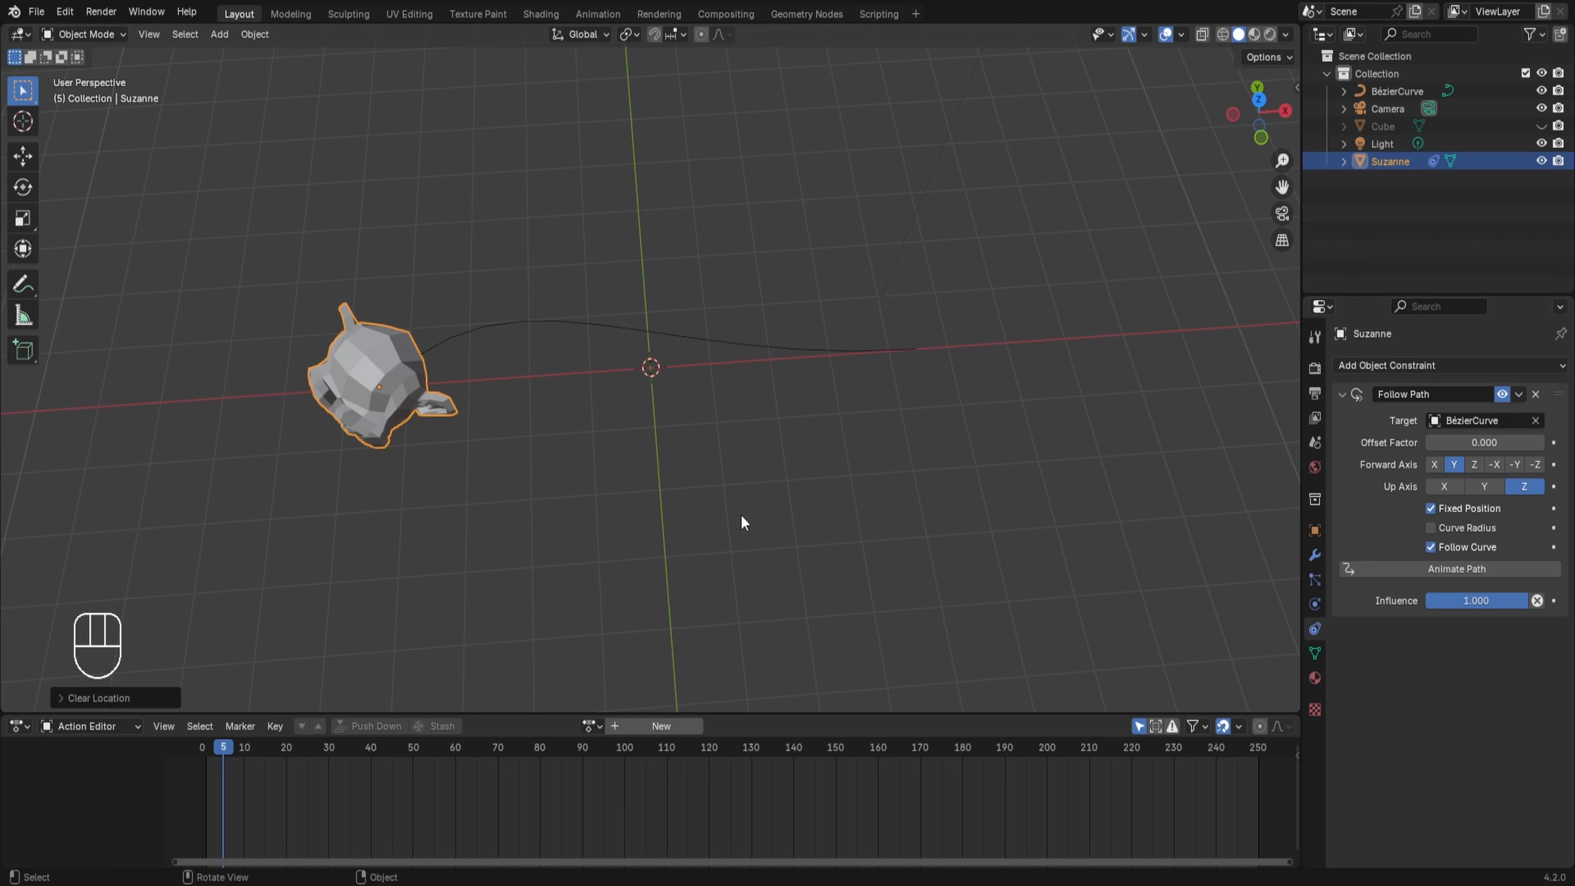
{"action": "middle_click_drag", "start_coordinate": [742, 497], "coordinate": [797, 420]}
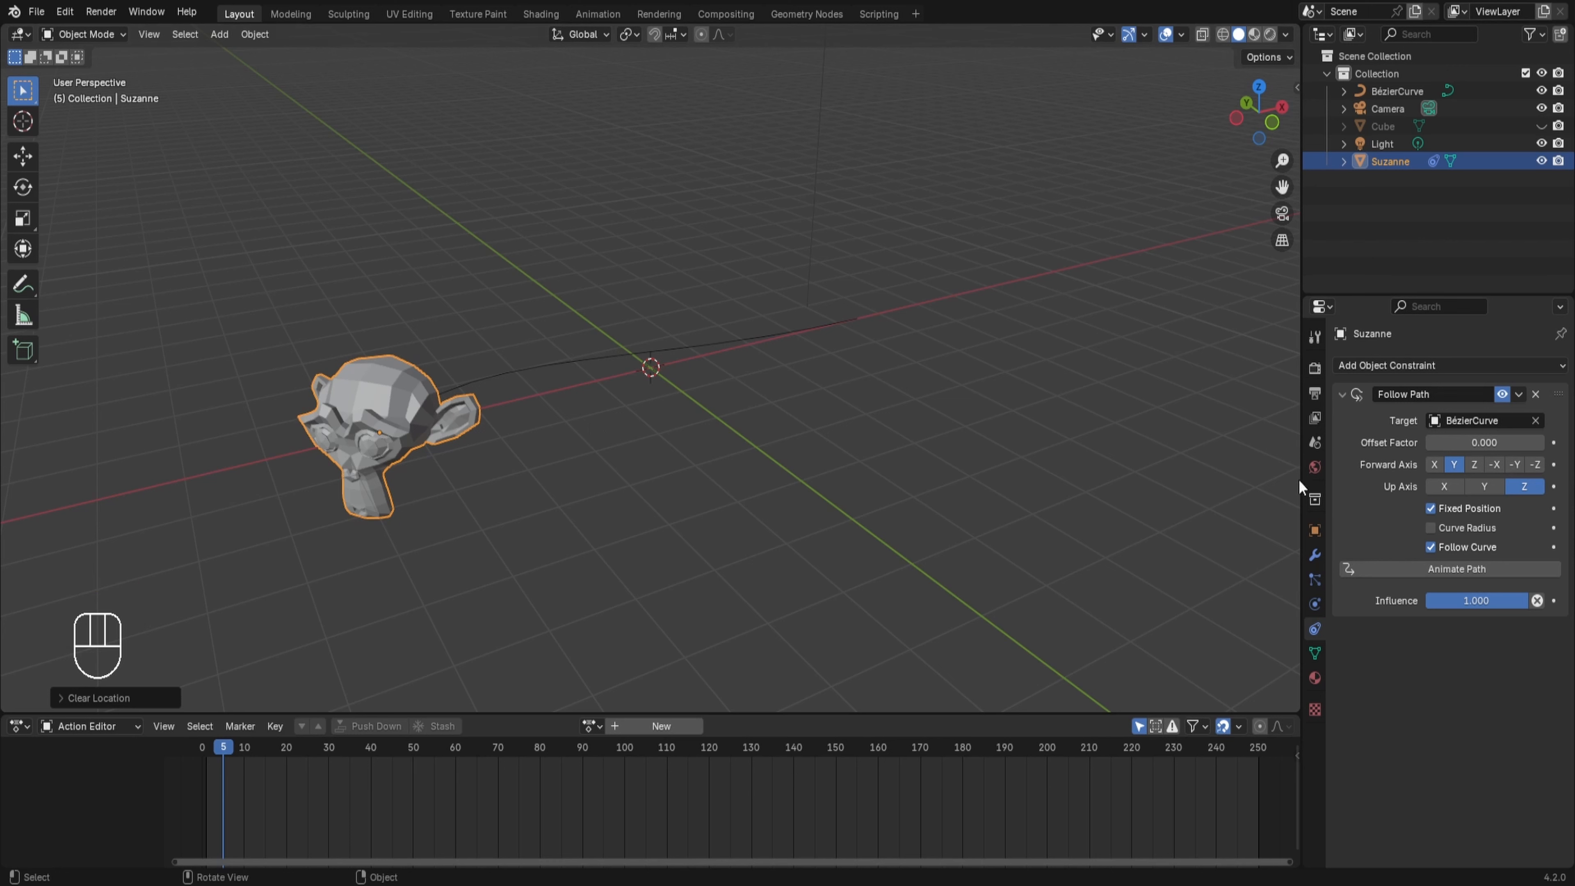
{"action": "left_click", "coordinate": [1400, 569]}
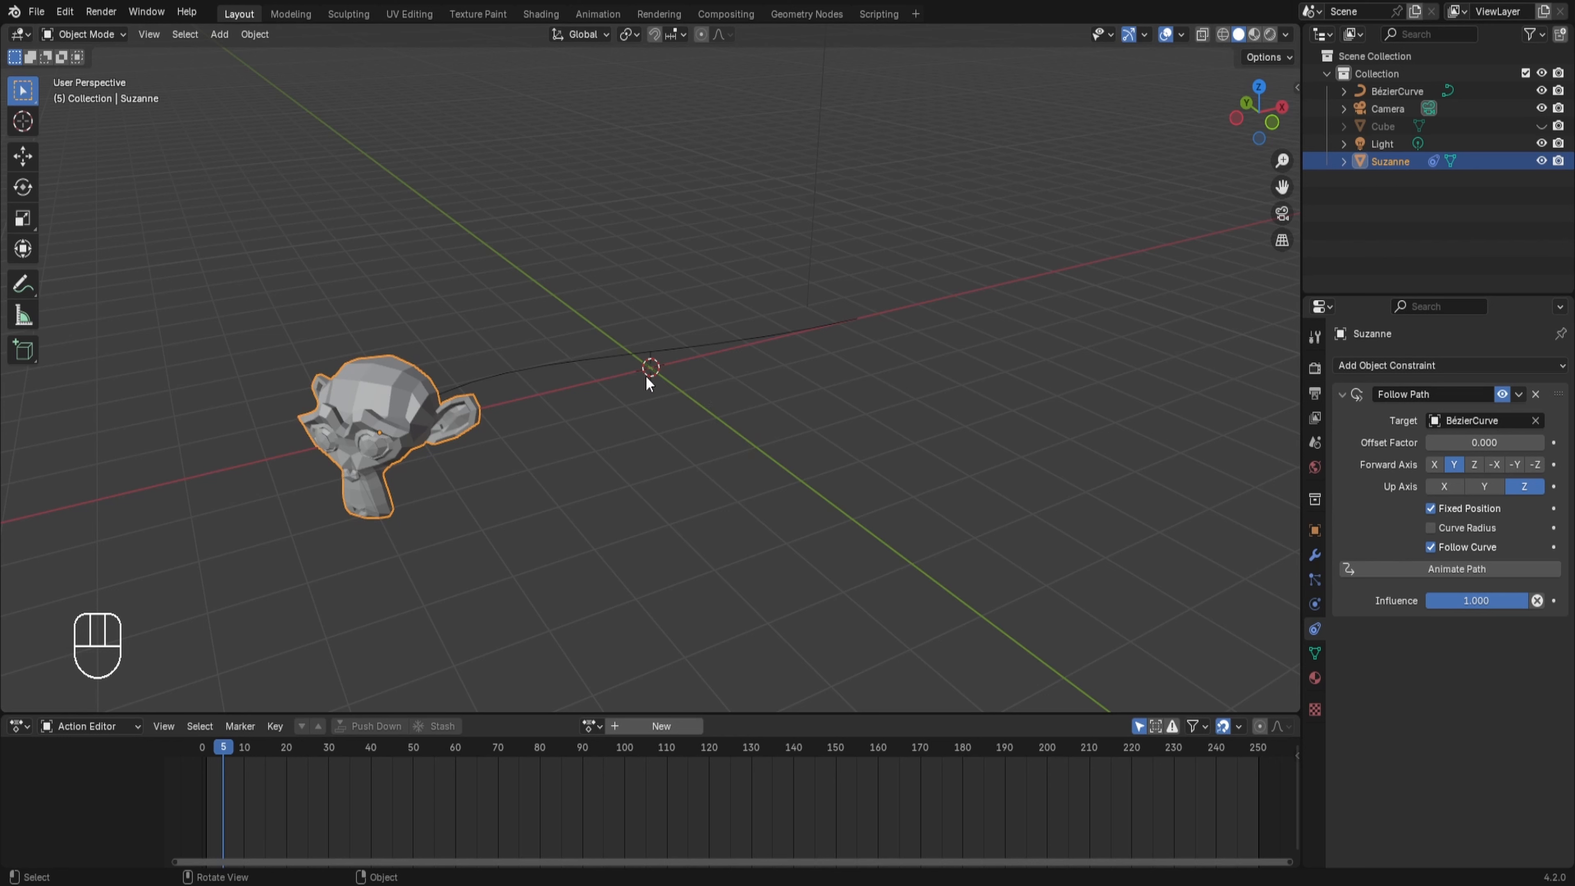
{"action": "left_click_drag", "start_coordinate": [1429, 442], "coordinate": [1511, 442]}
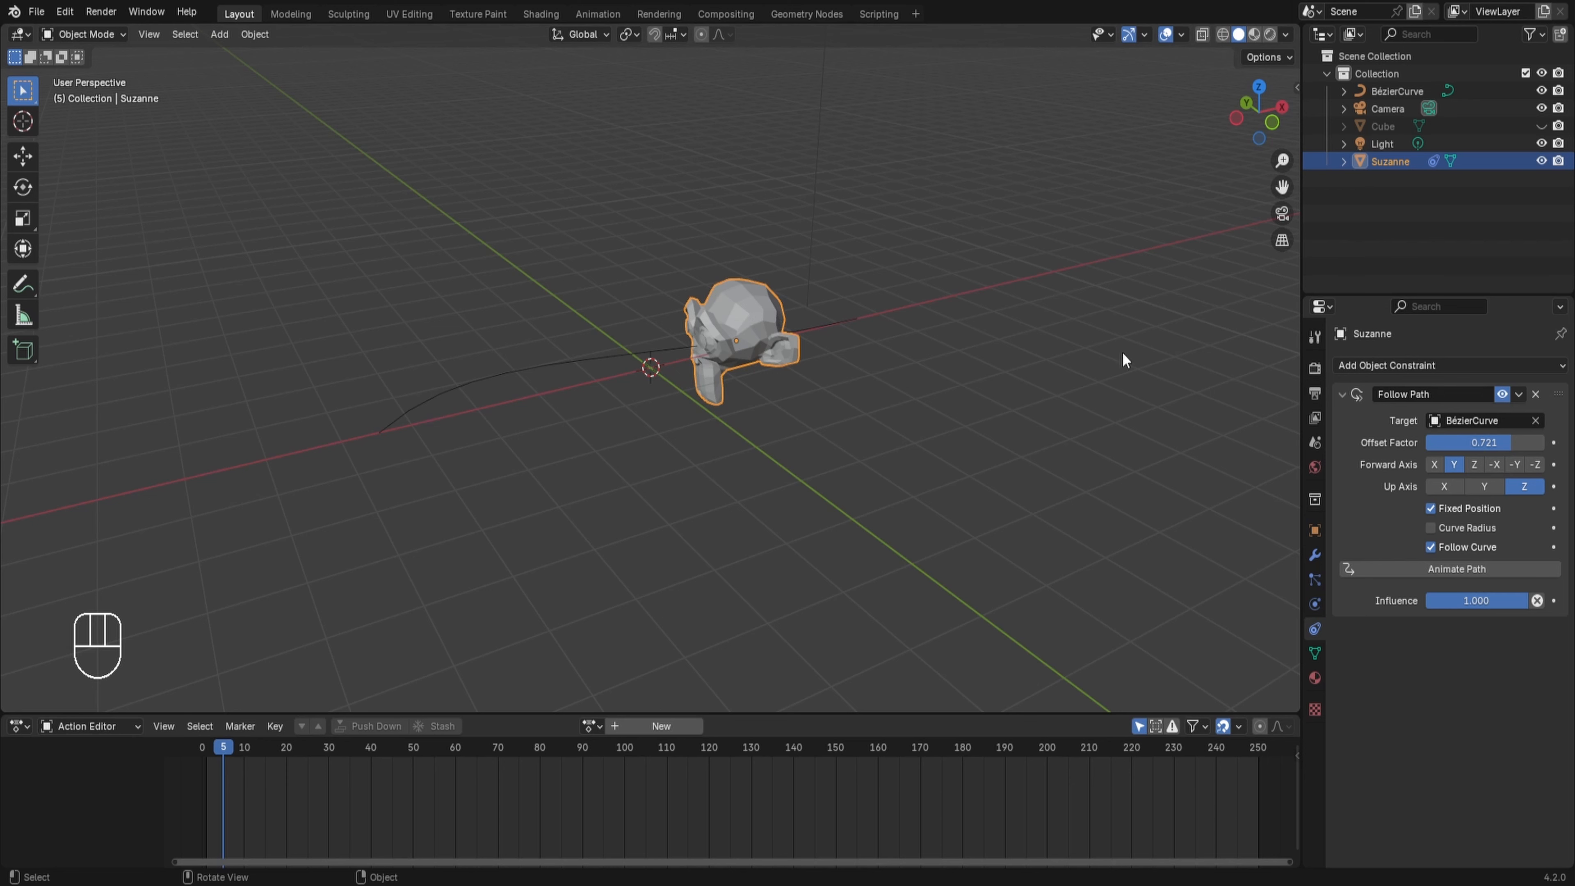
Step: Turn on the Axes display for the monkey in its viewport display settings
{"action": "left_click", "coordinate": [1313, 530]}
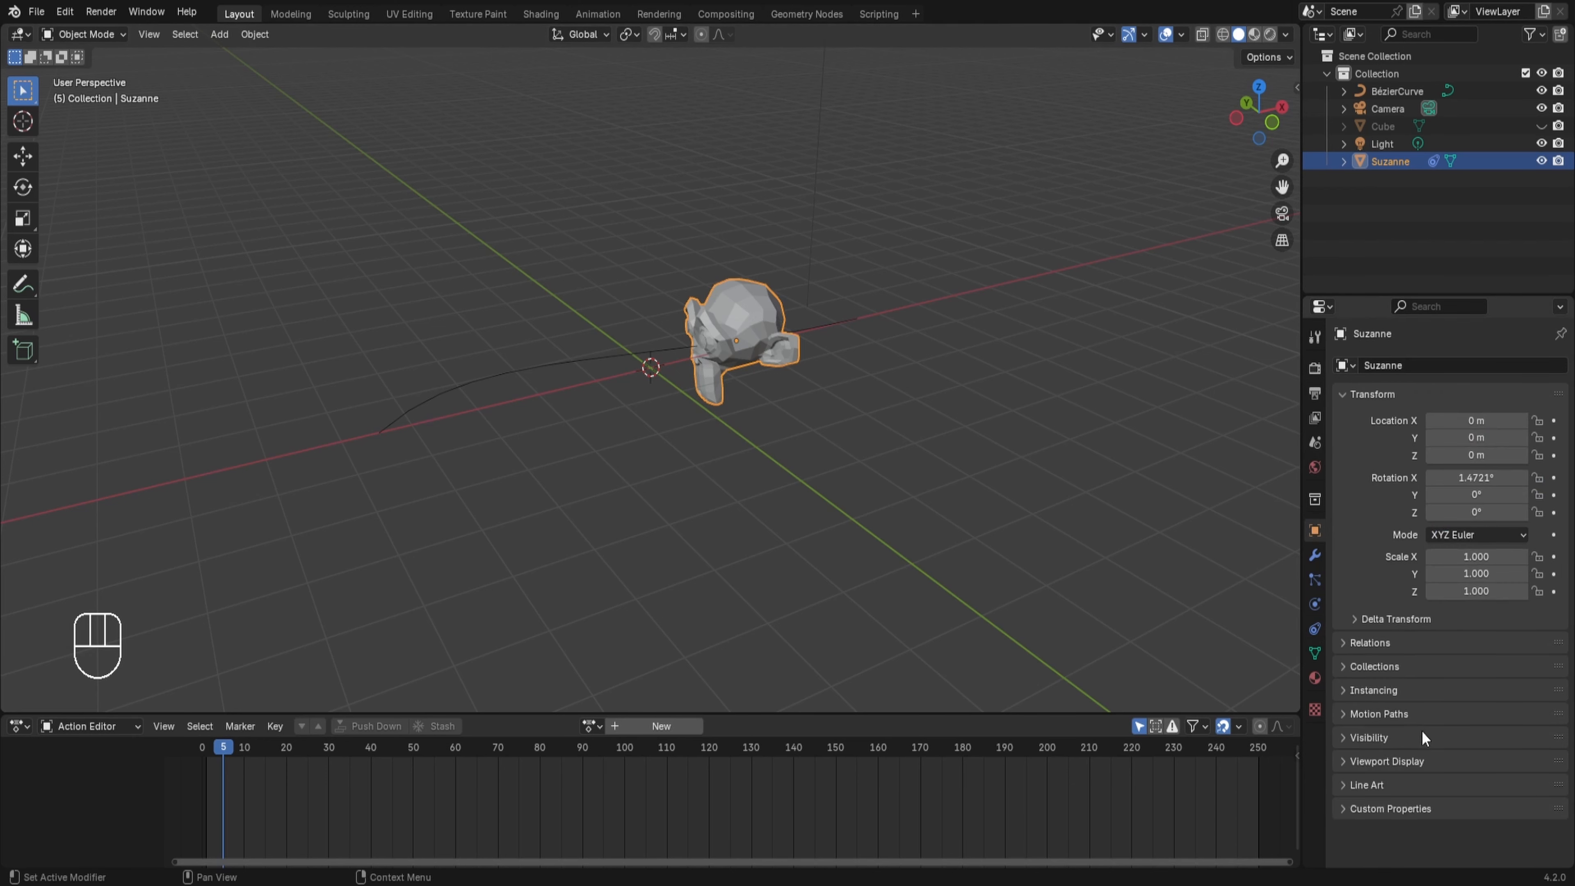
{"action": "left_click", "coordinate": [1396, 760]}
{"action": "scroll", "coordinate": [1389, 713], "scroll_direction": "down", "scroll_amount": 2}
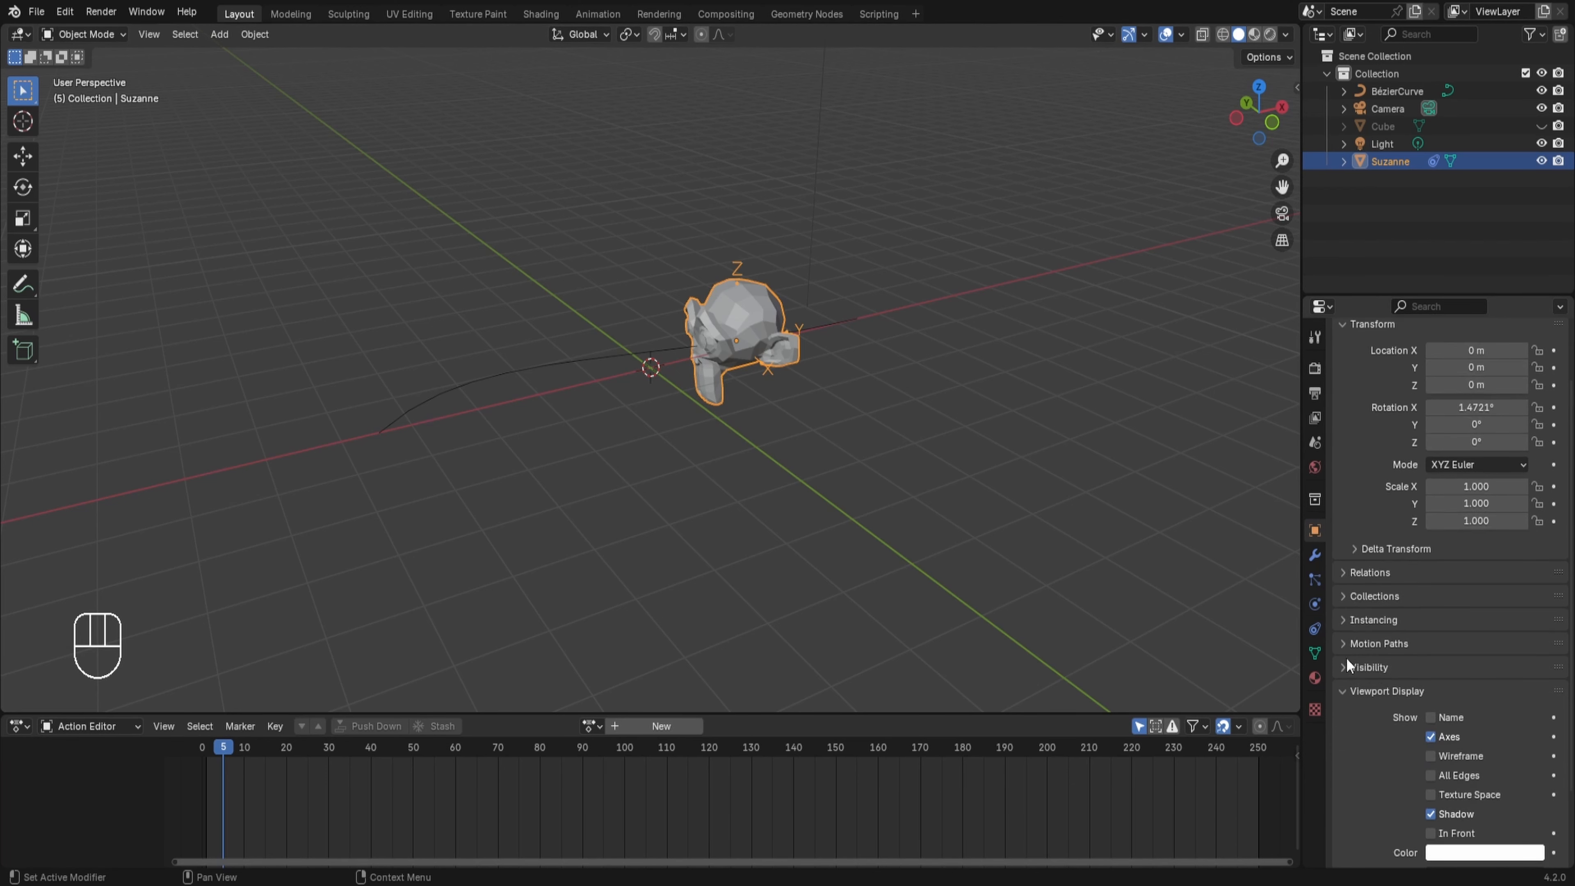
Step: Return to the monkey's constraint settings and set the Follow Path constraint's Forward Axis to X
{"action": "left_click", "coordinate": [1314, 627]}
{"action": "middle_click_drag", "start_coordinate": [1023, 522], "coordinate": [832, 454]}
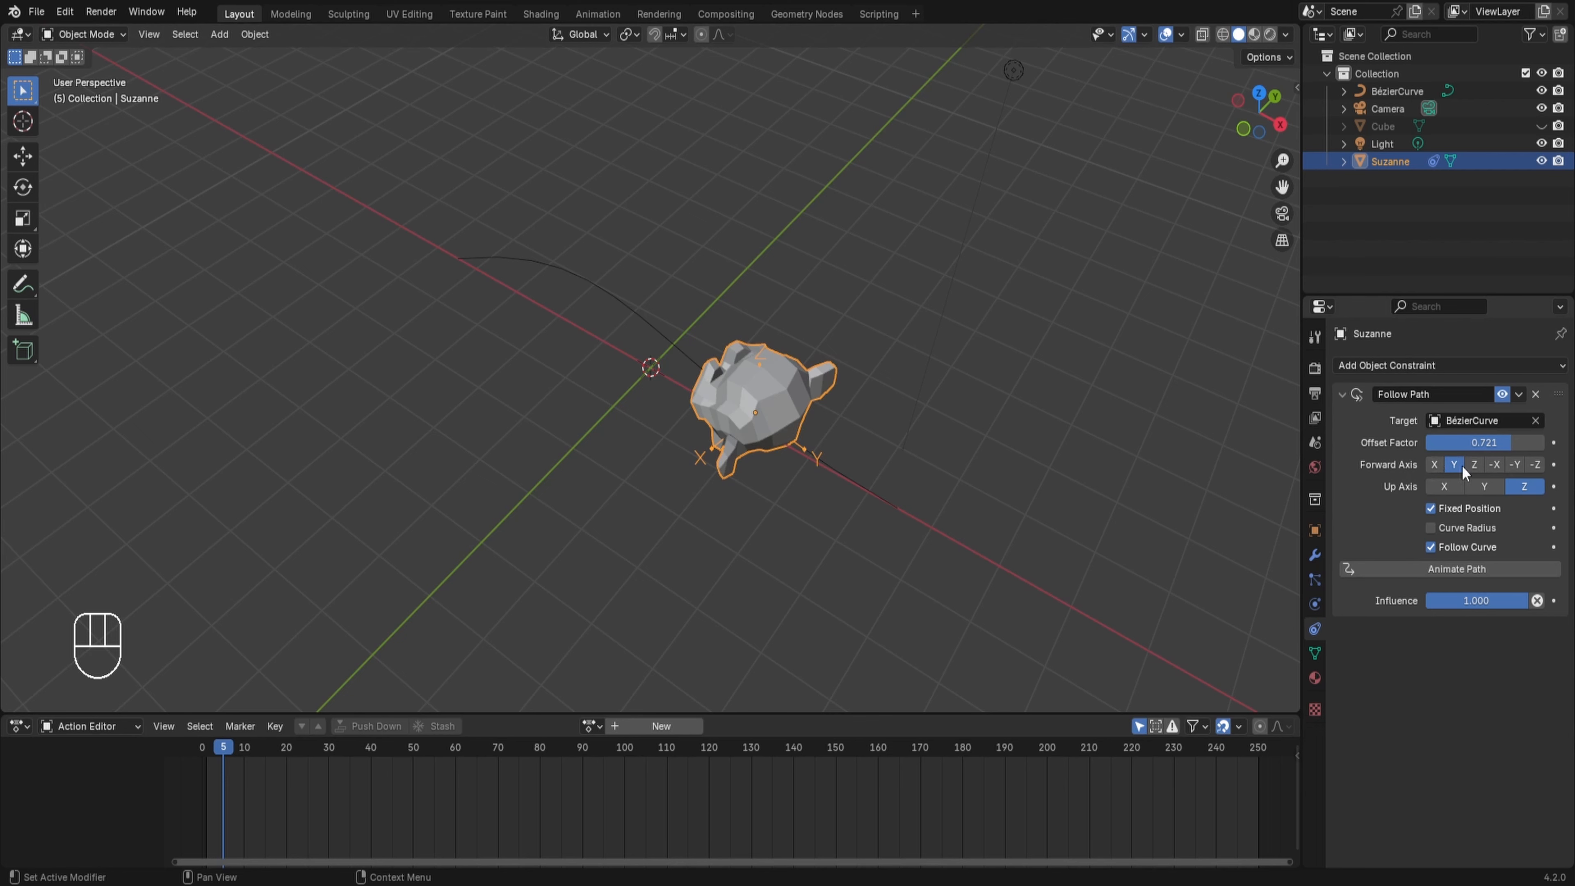
{"action": "middle_click_drag", "start_coordinate": [1066, 518], "coordinate": [1275, 473]}
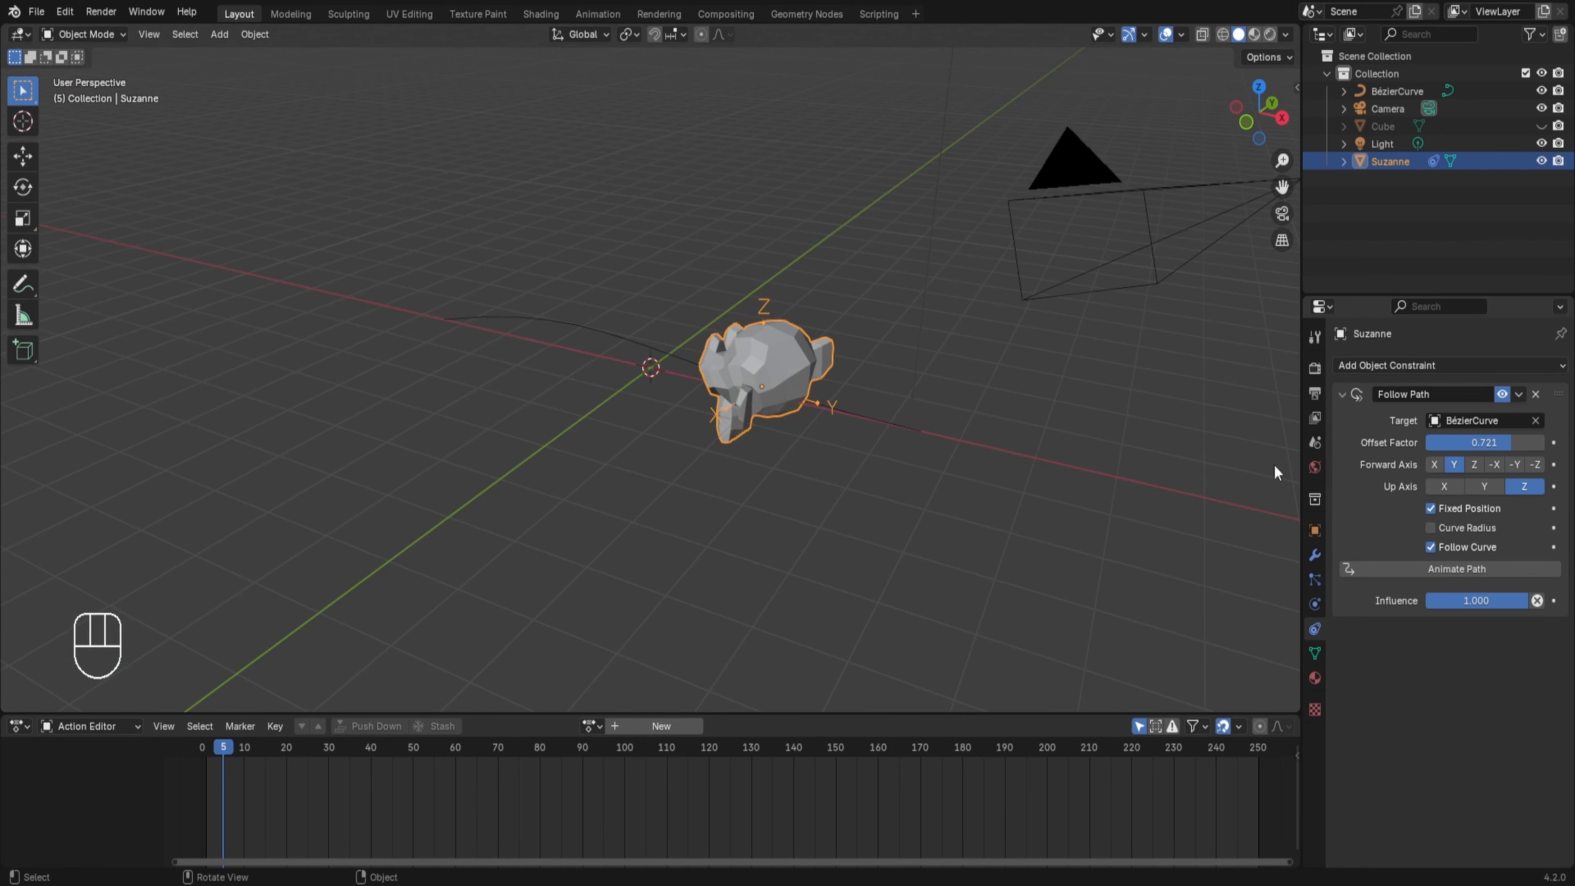
{"action": "left_click", "coordinate": [1433, 464]}
{"action": "mouse_move", "coordinate": [799, 410]}
{"action": "middle_mouse_down"}
{"action": "mouse_move", "coordinate": [847, 422]}
{"action": "mouse_move", "coordinate": [809, 392]}
{"action": "middle_mouse_up"}
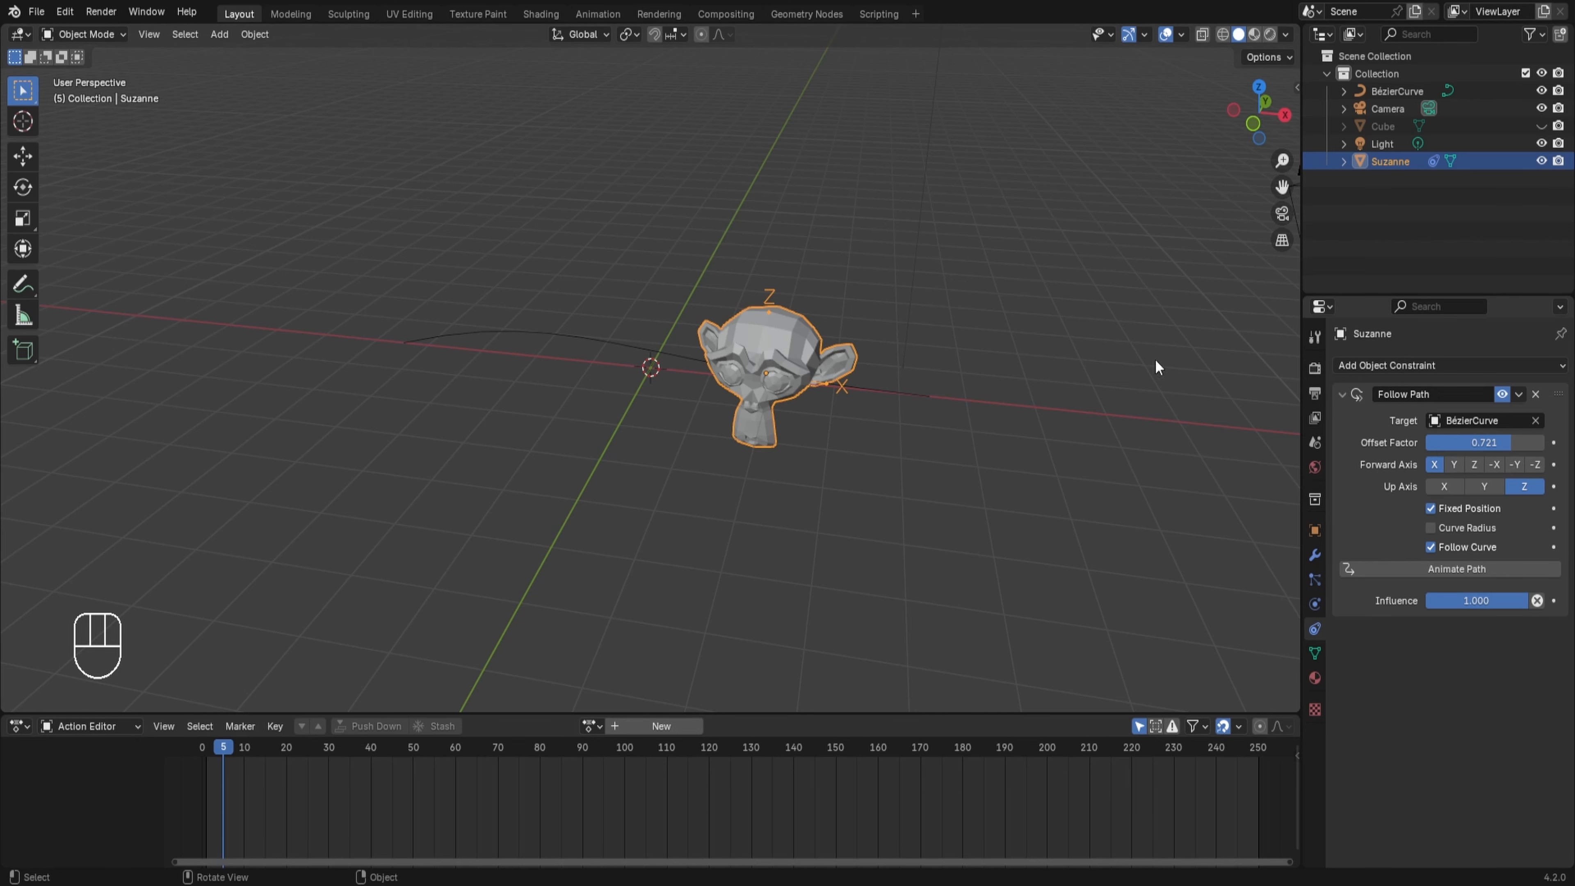
Step: Try Y as the Up Axis of the monkey's Follow Path constraint and restore it to Z
{"action": "left_click", "coordinate": [1483, 485]}
{"action": "middle_click_drag", "start_coordinate": [1026, 428], "coordinate": [1057, 394]}
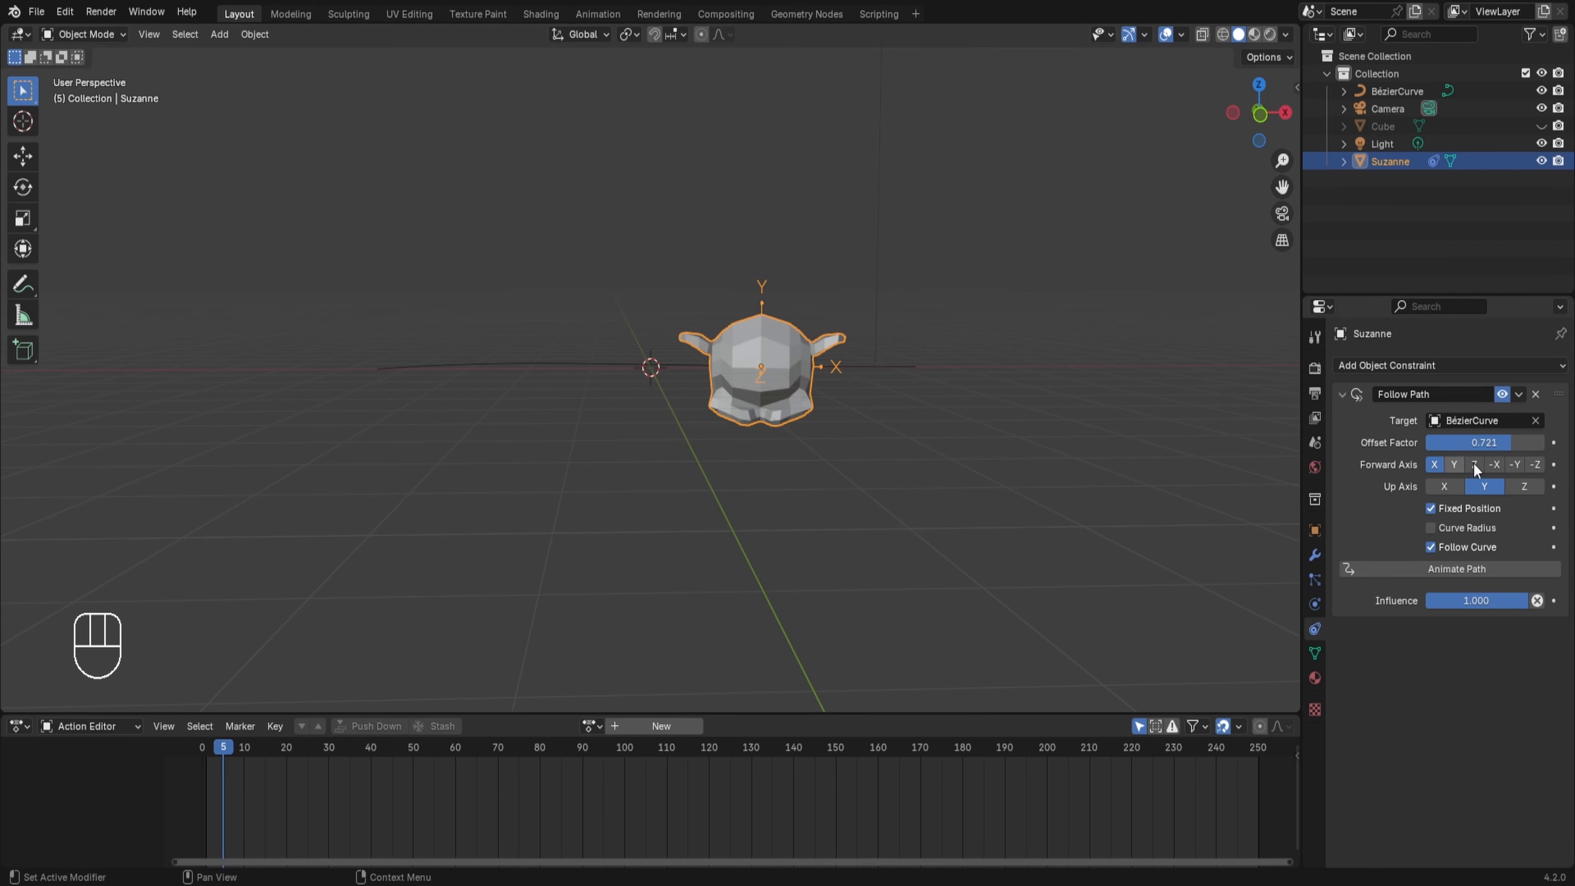
{"action": "left_click", "coordinate": [1524, 485]}
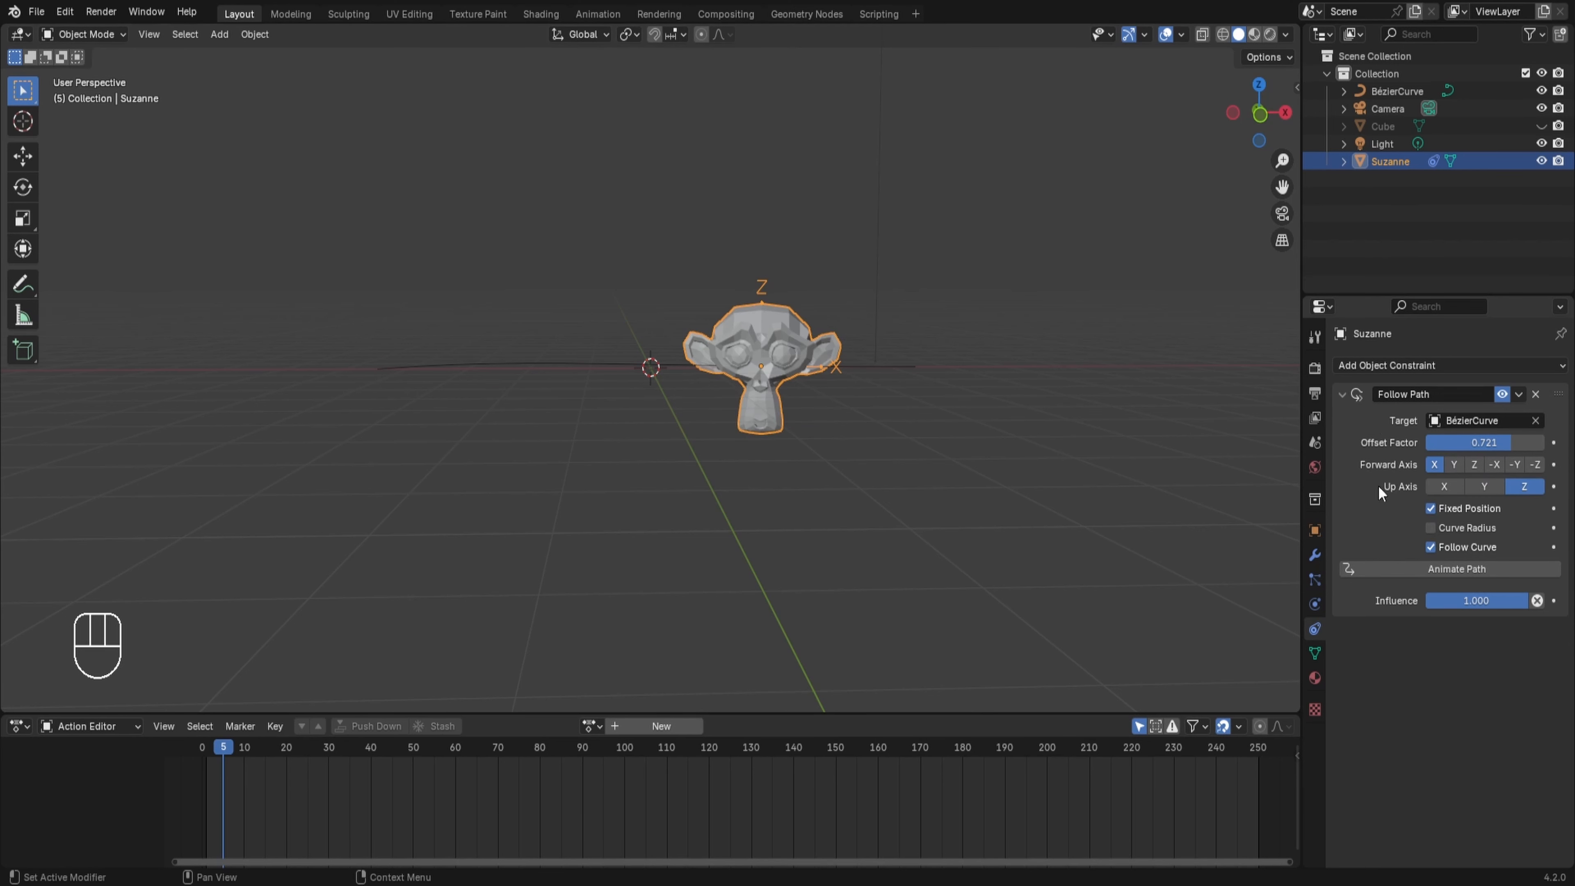
{"action": "mouse_move", "coordinate": [889, 341]}
{"action": "middle_mouse_down"}
{"action": "mouse_move", "coordinate": [875, 340]}
{"action": "mouse_move", "coordinate": [887, 312]}
{"action": "mouse_move", "coordinate": [899, 345]}
{"action": "middle_mouse_up"}
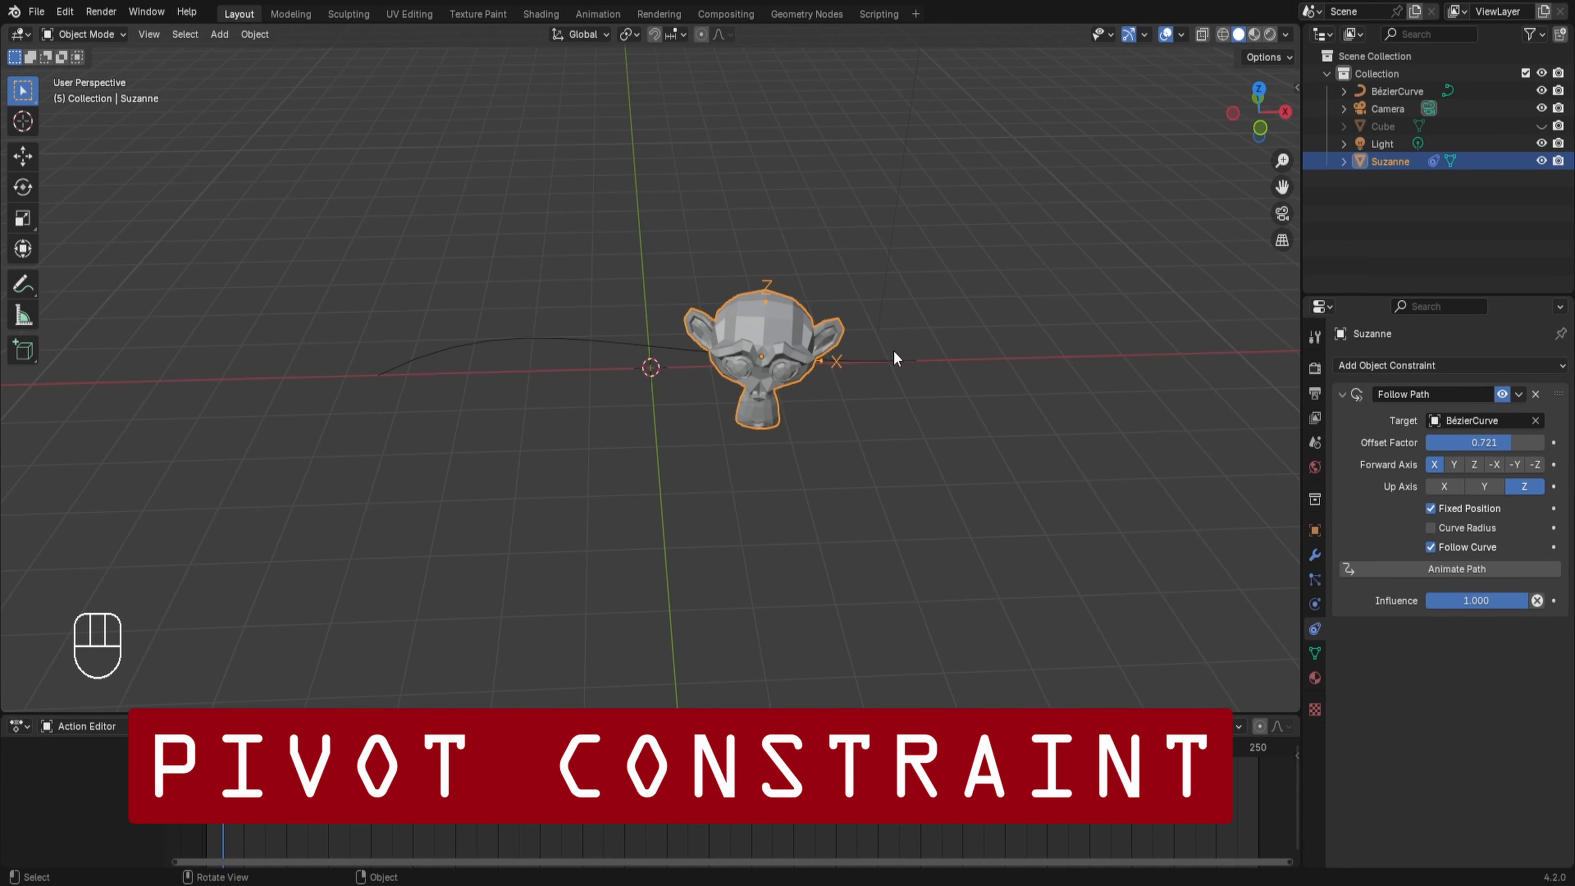
Step: Remove the Follow Path constraint from the monkey and delete the Bézier curve
{"action": "left_click", "coordinate": [1534, 395]}
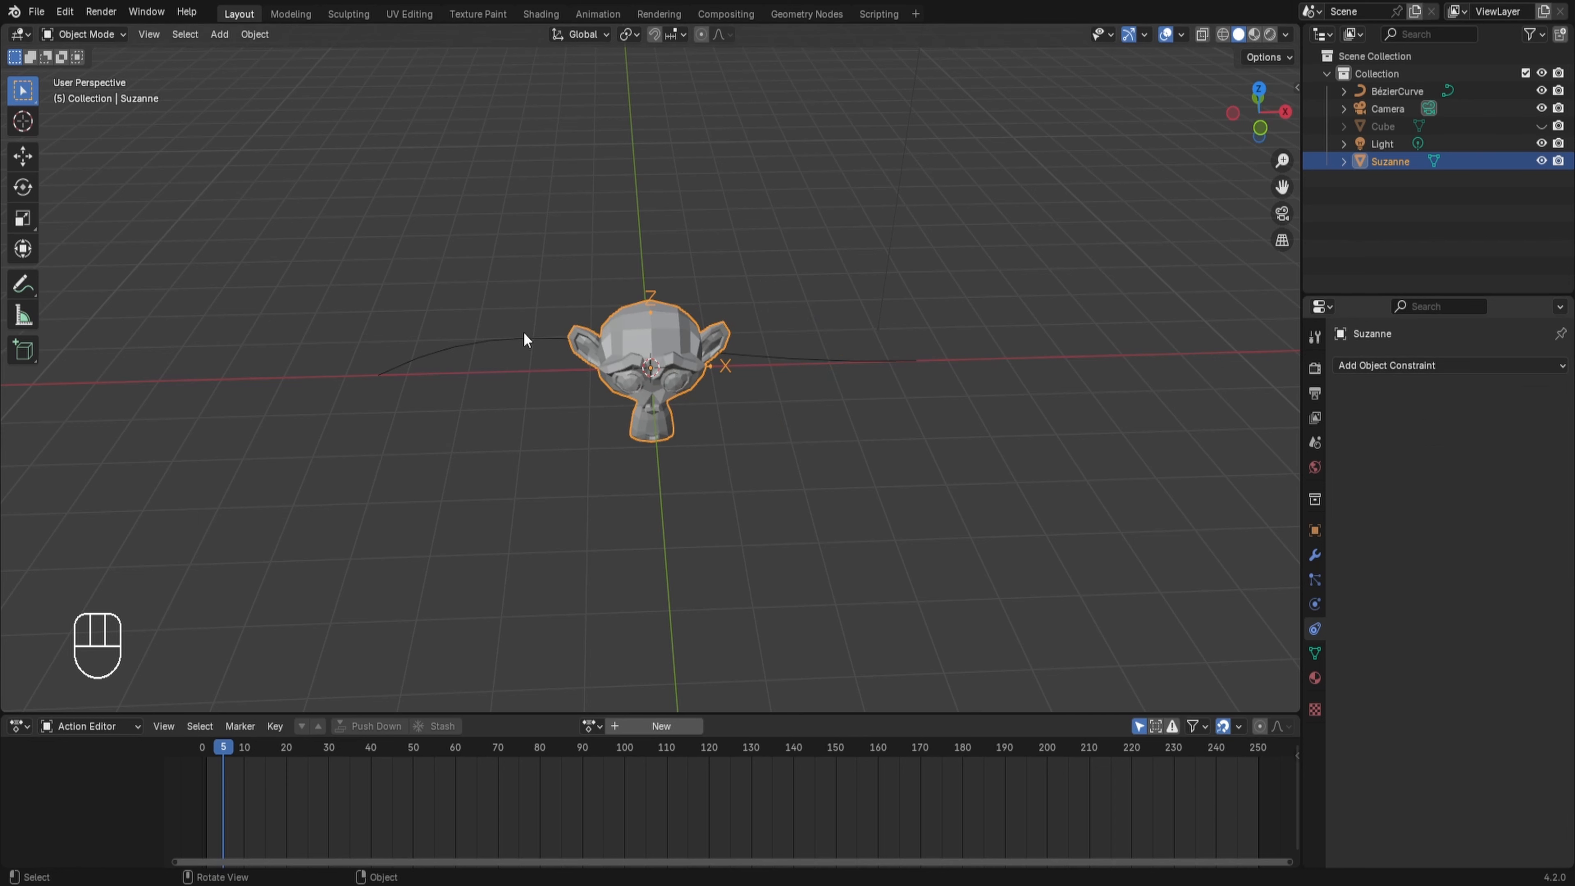
{"action": "left_click", "coordinate": [498, 340]}
{"action": "key", "text": "x"}
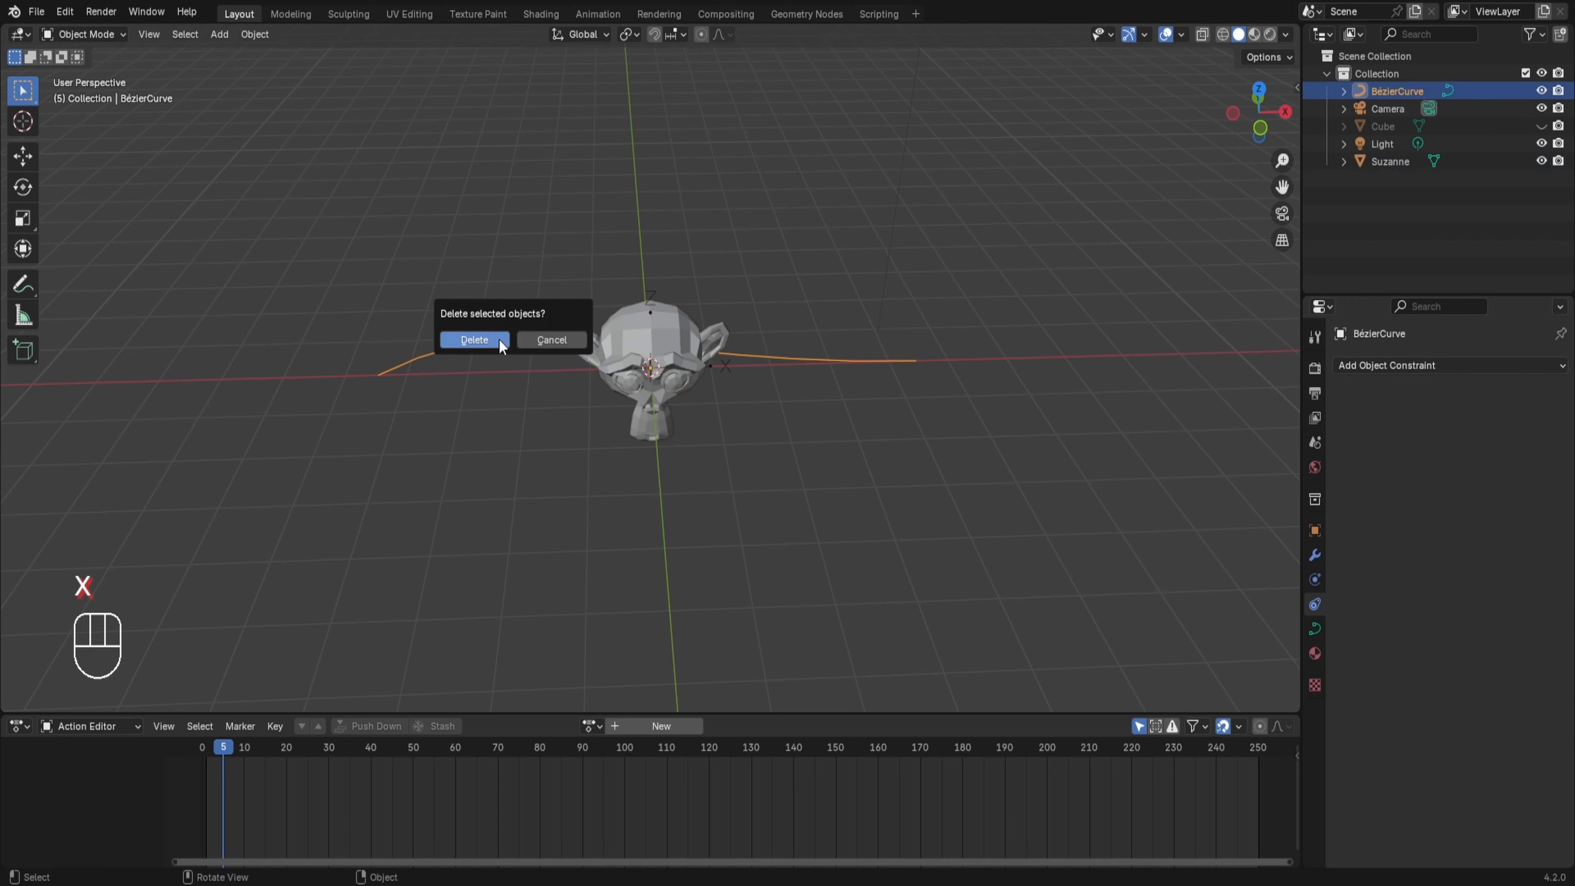
{"action": "left_click", "coordinate": [498, 341]}
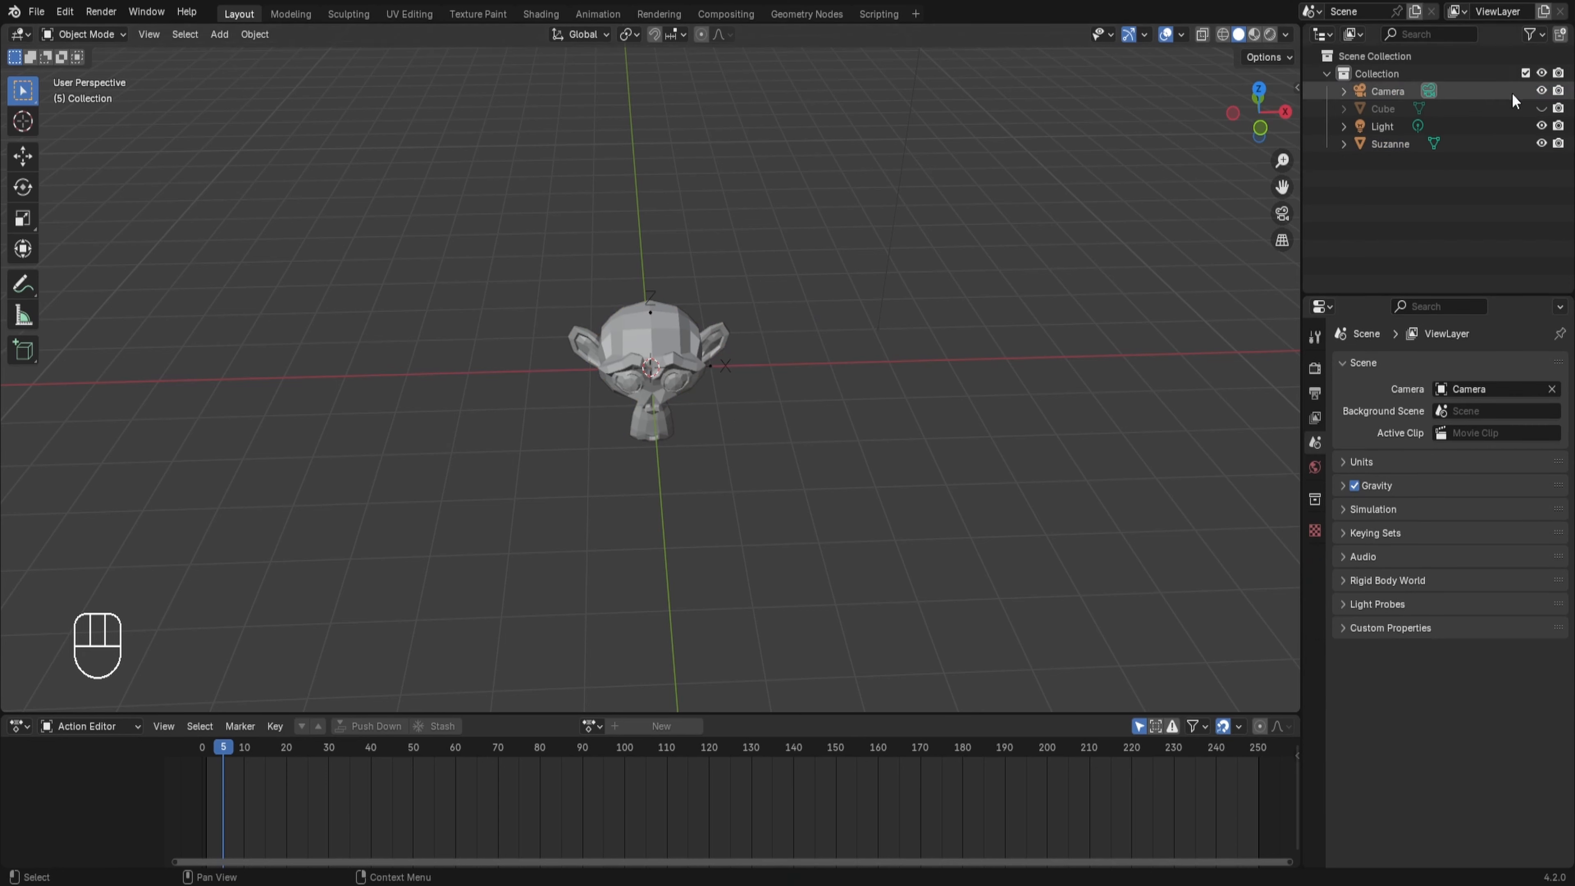
Step: Unhide the cube and move it along the positive X axis until it stands clear of the monkey
{"action": "left_click", "coordinate": [1541, 108]}
{"action": "left_click", "coordinate": [650, 362]}
{"action": "key", "text": "g"}
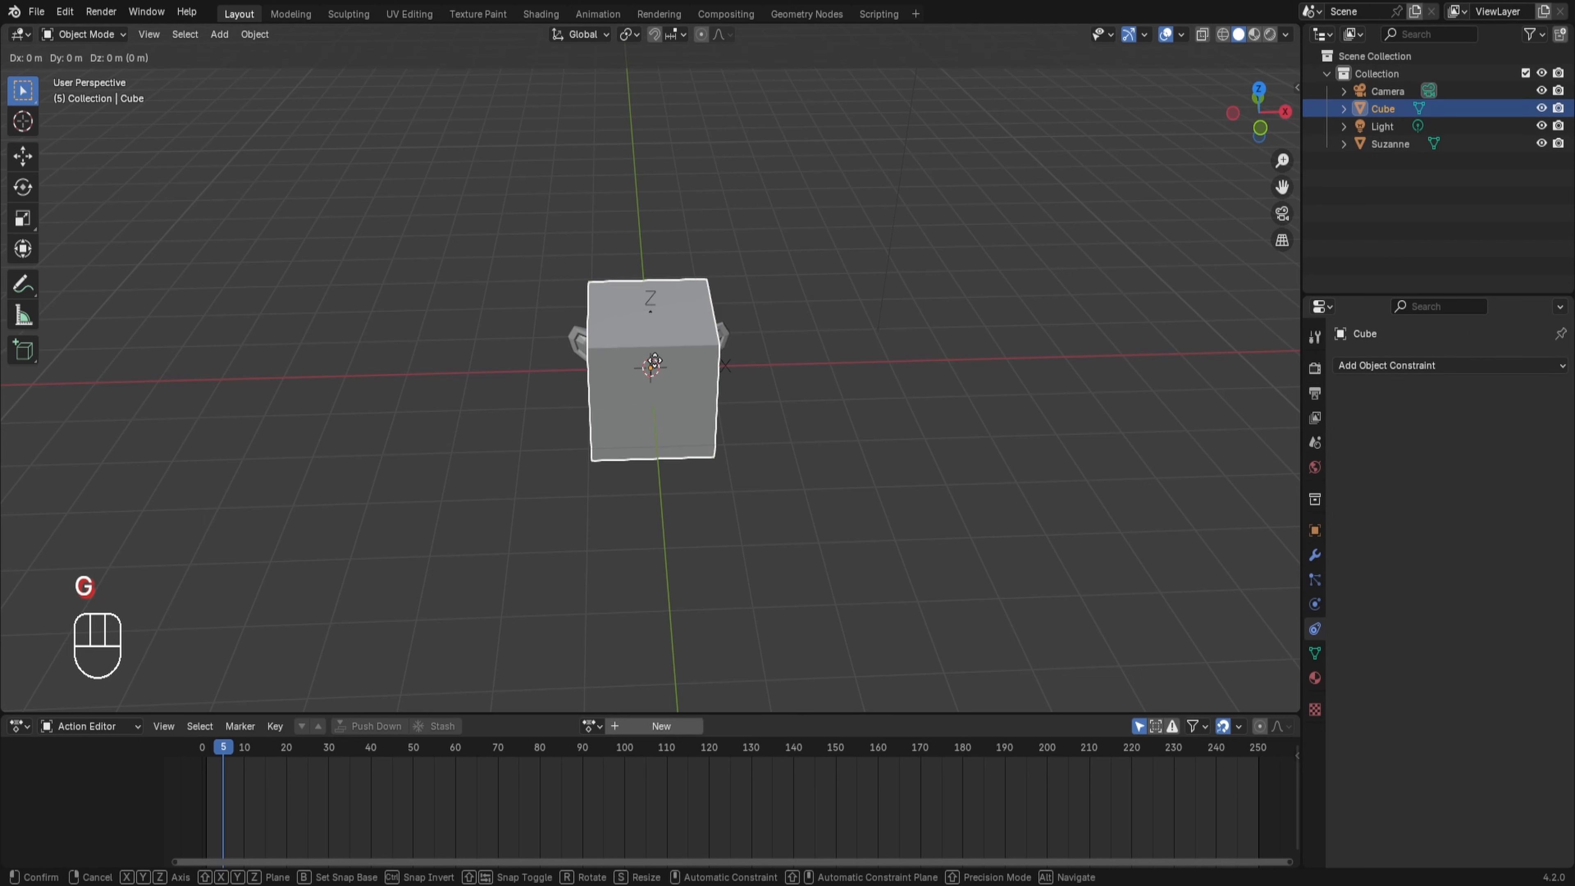
{"action": "key", "text": "x"}
{"action": "left_click", "coordinate": [898, 355]}
{"action": "key", "text": "ctrl+s"}
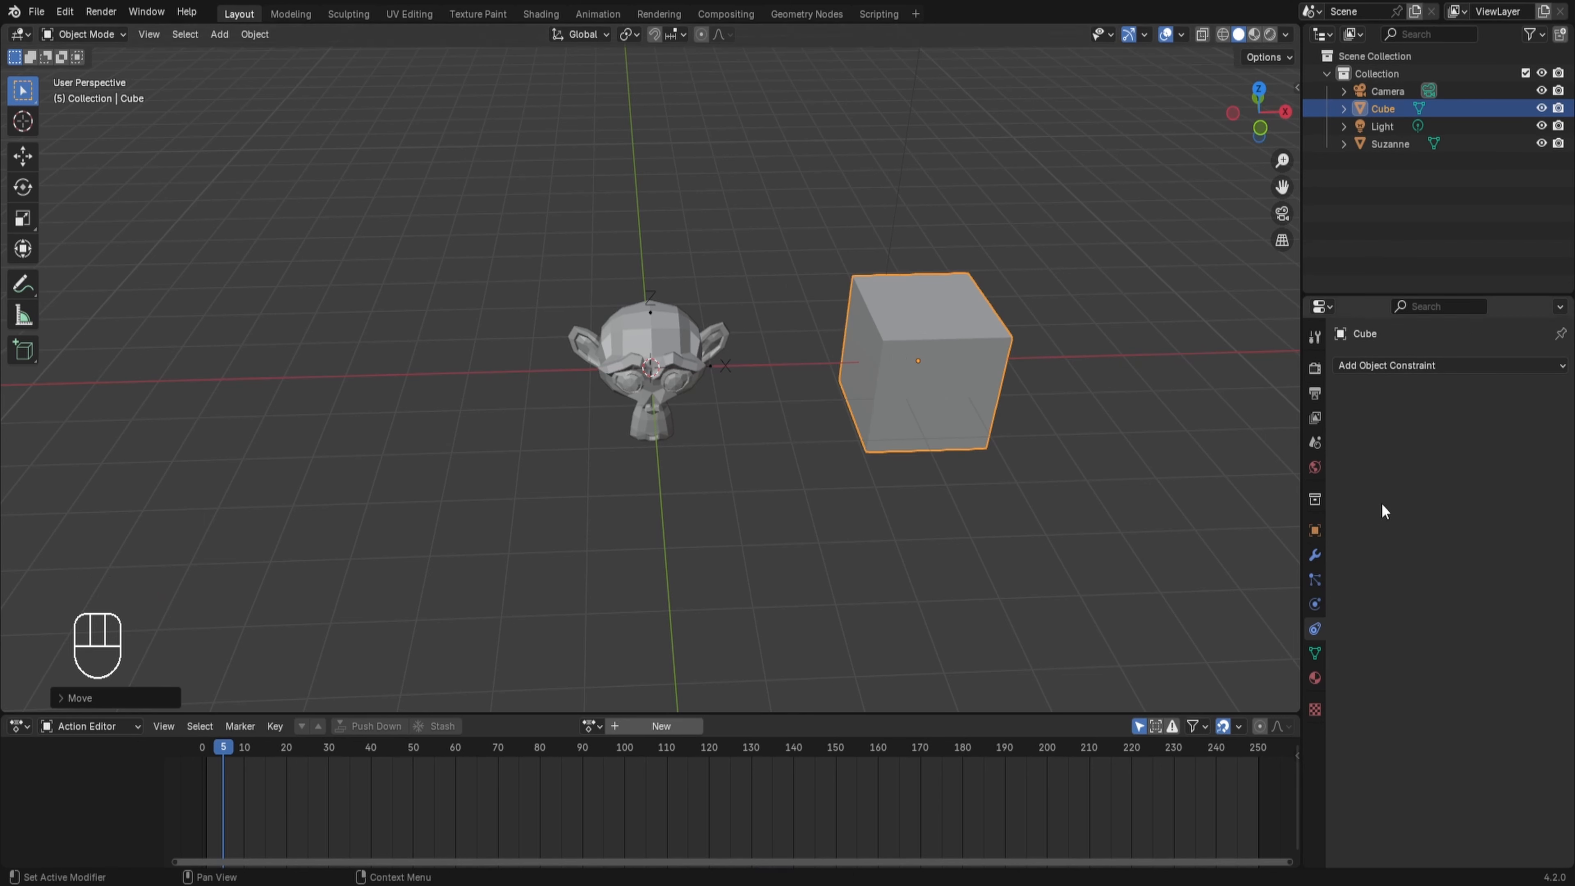
Step: Add a Pivot constraint to the cube and try rotating the cube about the global Z axis
{"action": "left_click", "coordinate": [1447, 365]}
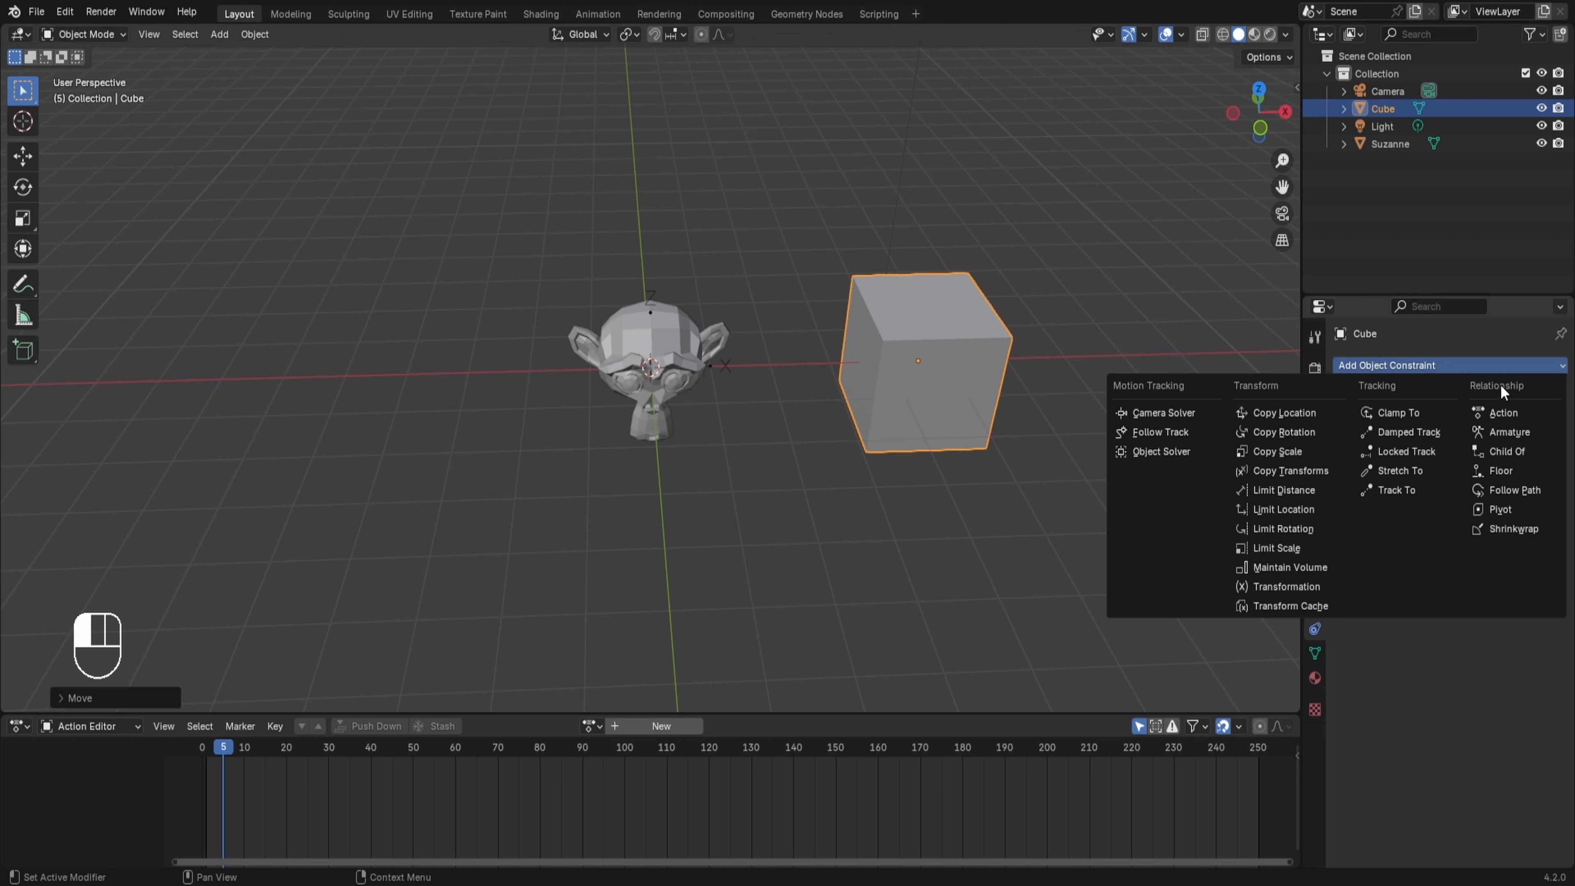
{"action": "left_click", "coordinate": [1498, 509]}
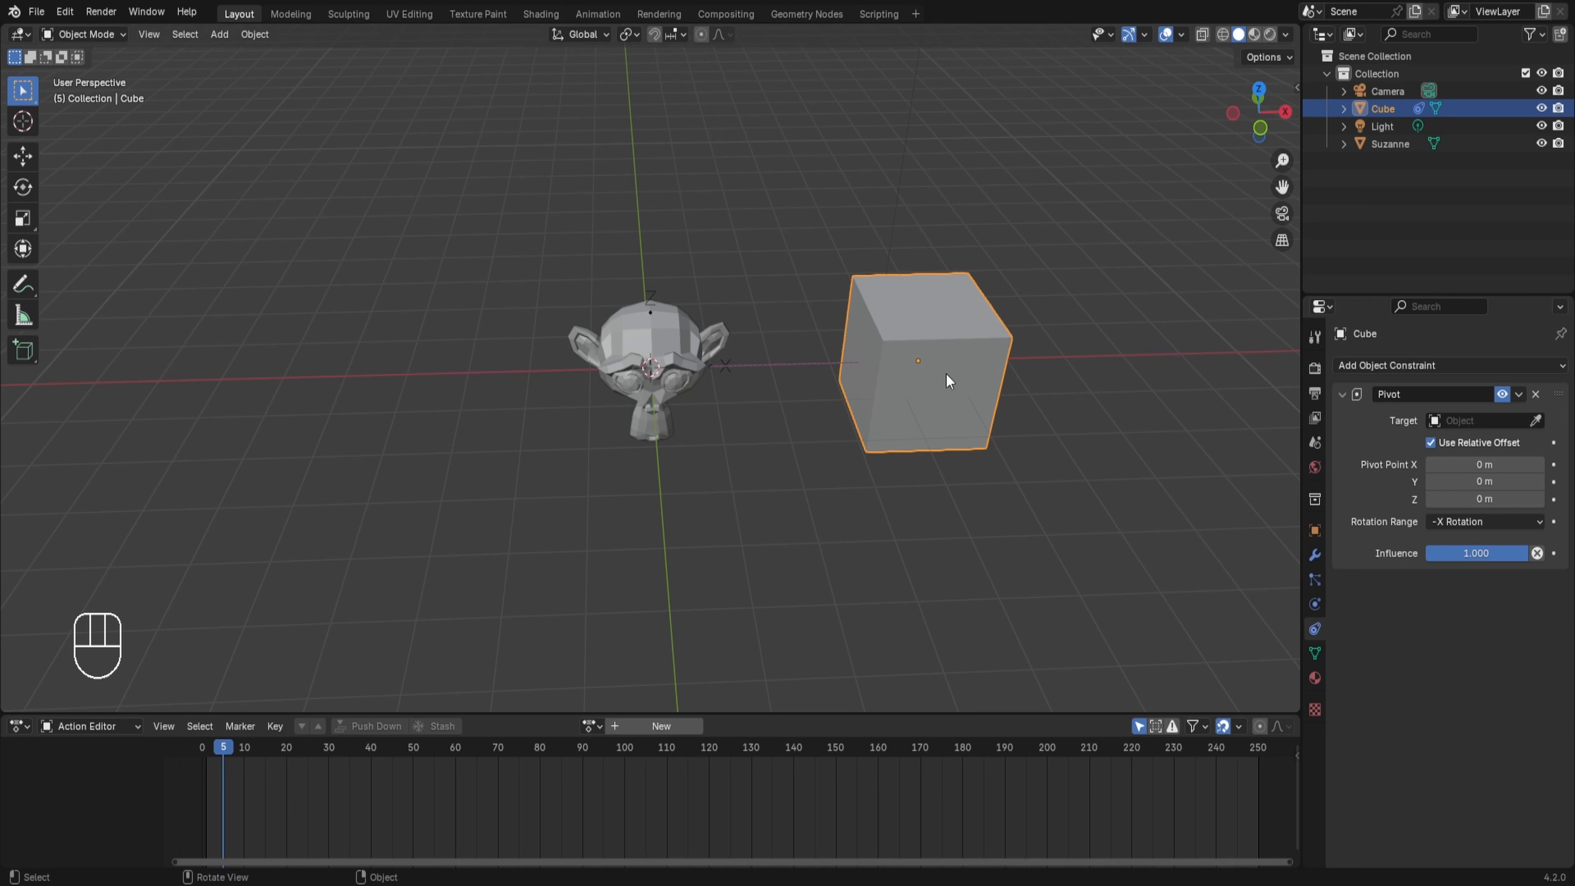
{"action": "key", "text": "r"}
{"action": "key", "text": "z"}
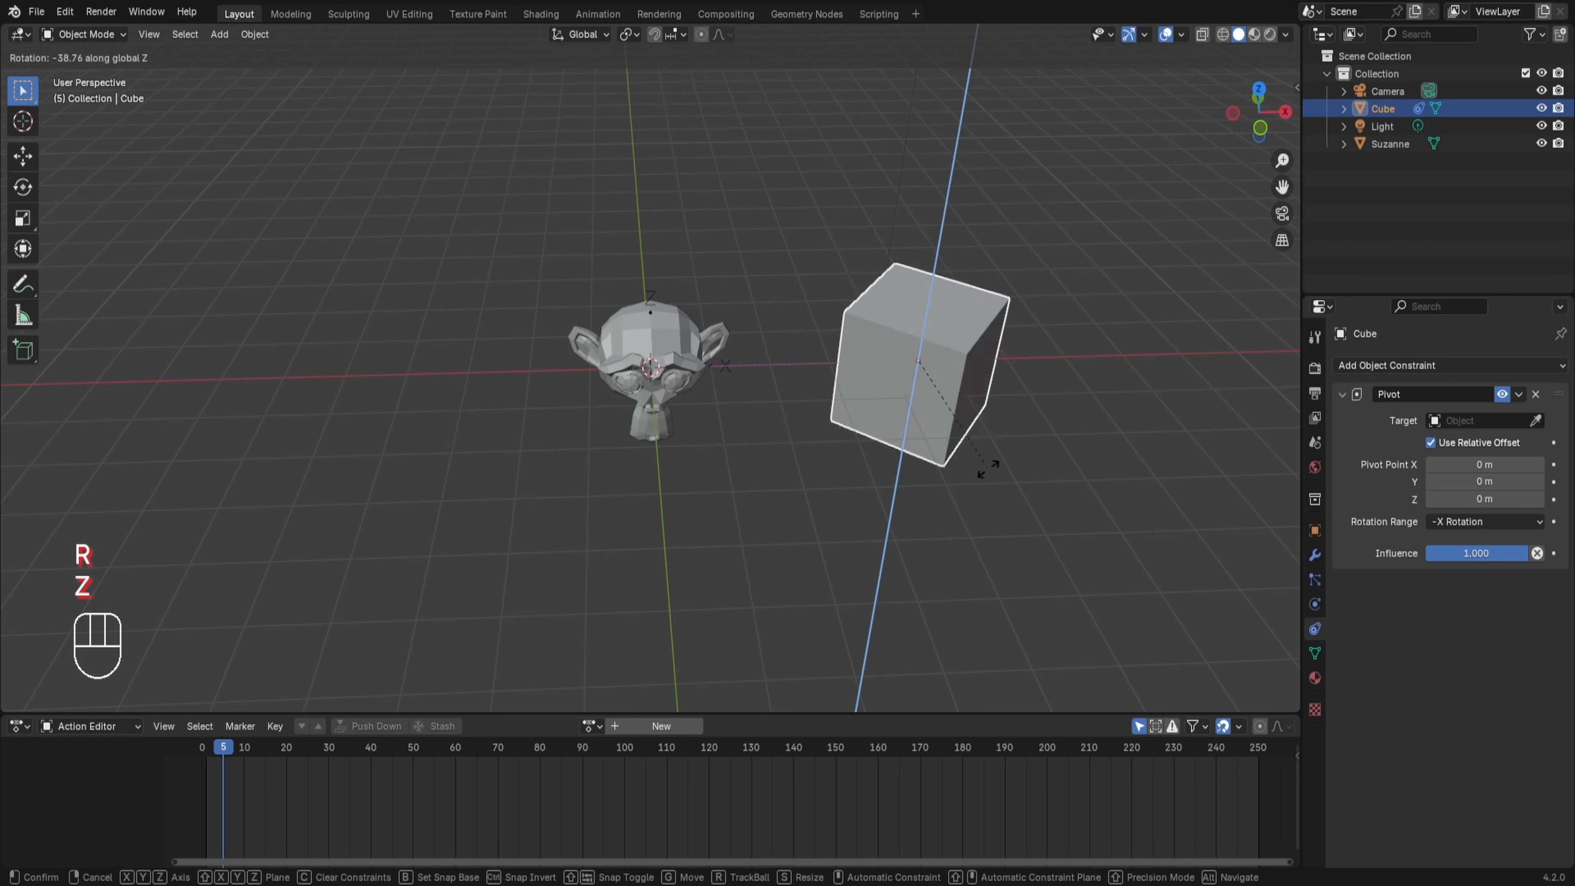
{"action": "right_click", "coordinate": [892, 462]}
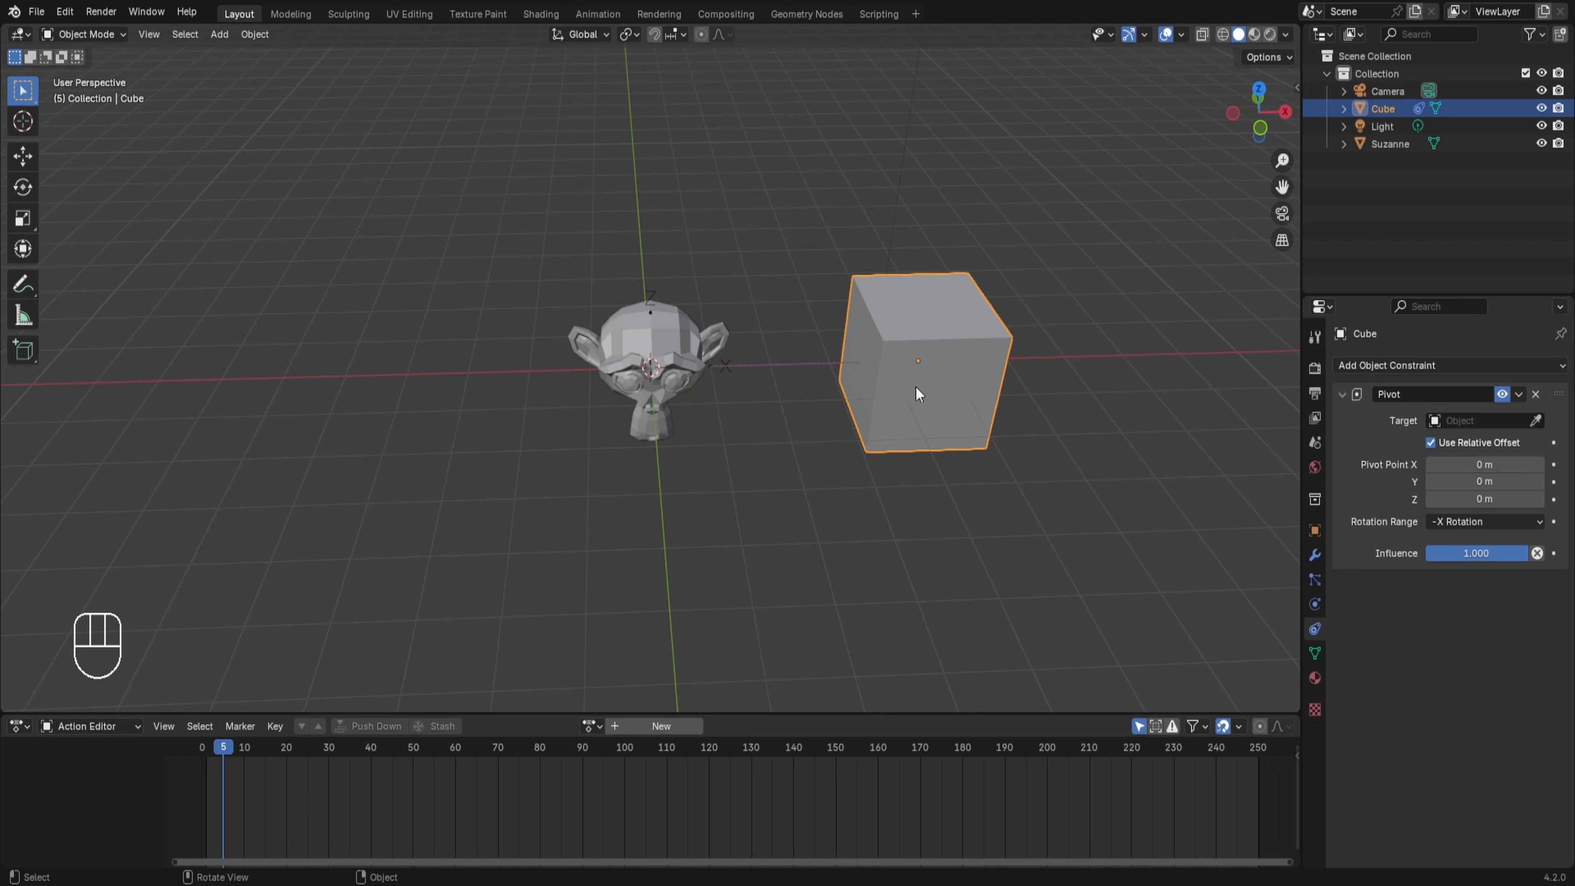
Step: Set the monkey as the target of the cube's Pivot constraint
{"action": "left_click", "coordinate": [666, 347]}
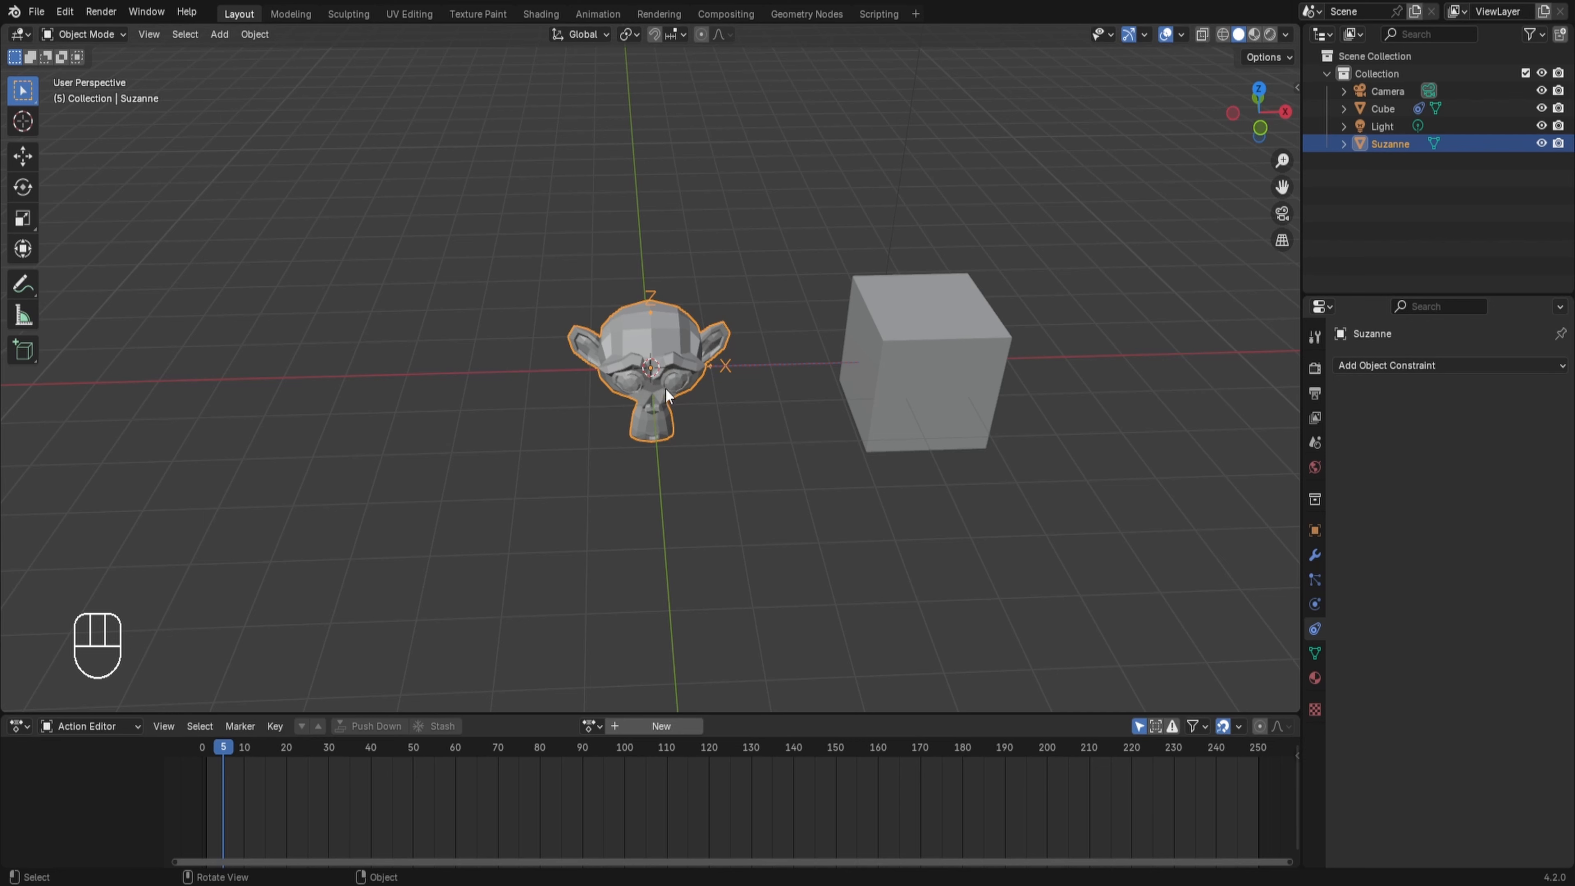
{"action": "left_click", "coordinate": [941, 294]}
{"action": "mouse_move", "coordinate": [960, 349]}
{"action": "middle_mouse_down"}
{"action": "mouse_move", "coordinate": [939, 303]}
{"action": "mouse_move", "coordinate": [948, 371]}
{"action": "middle_mouse_up"}
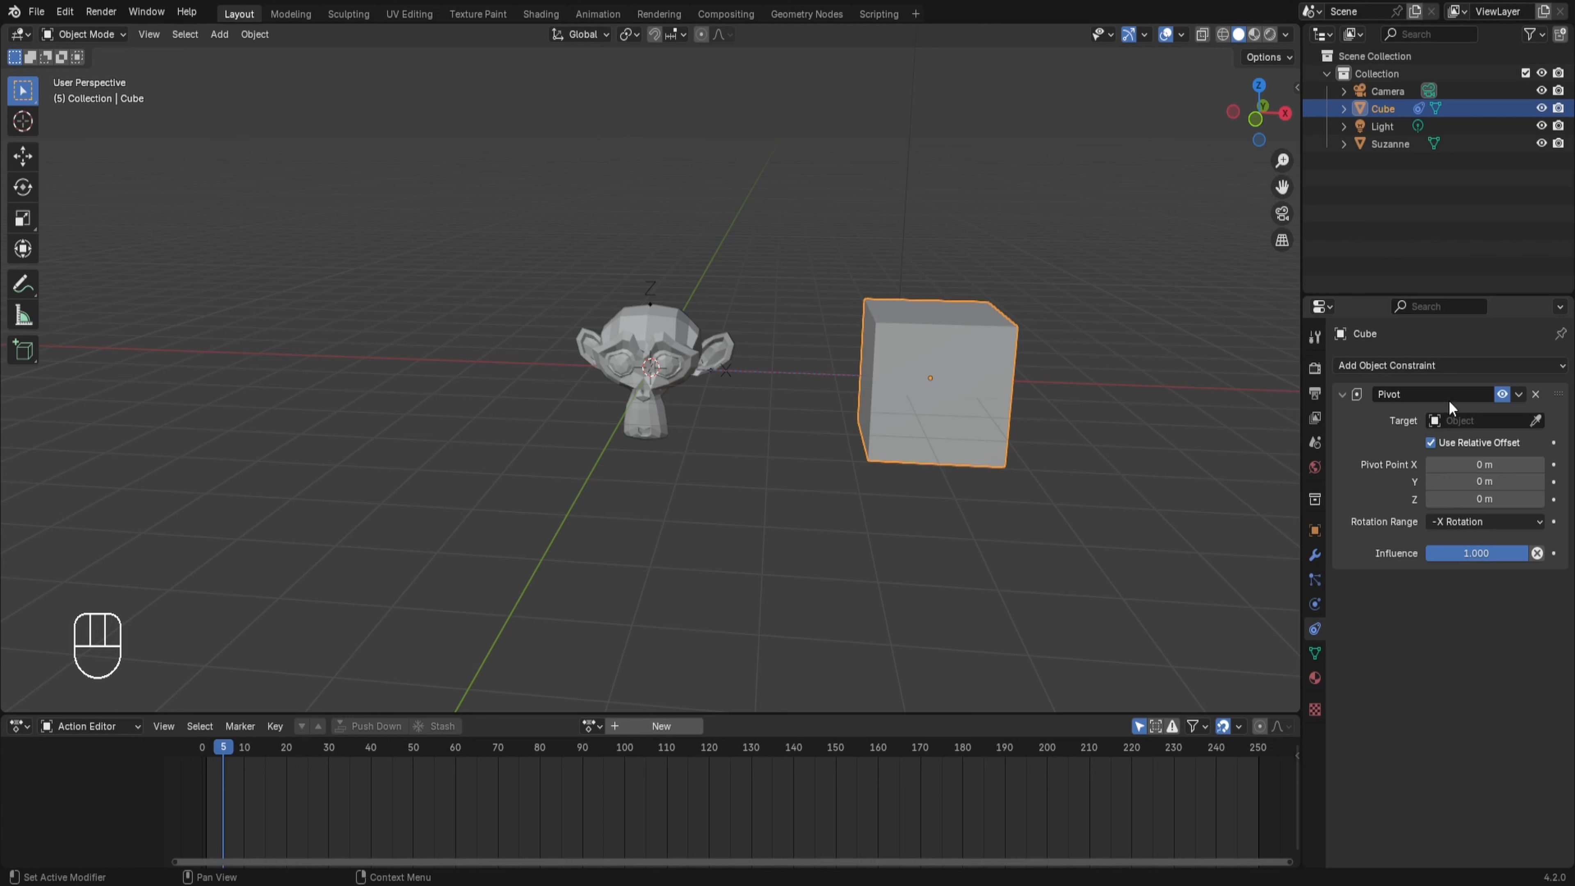
{"action": "left_click", "coordinate": [1535, 421]}
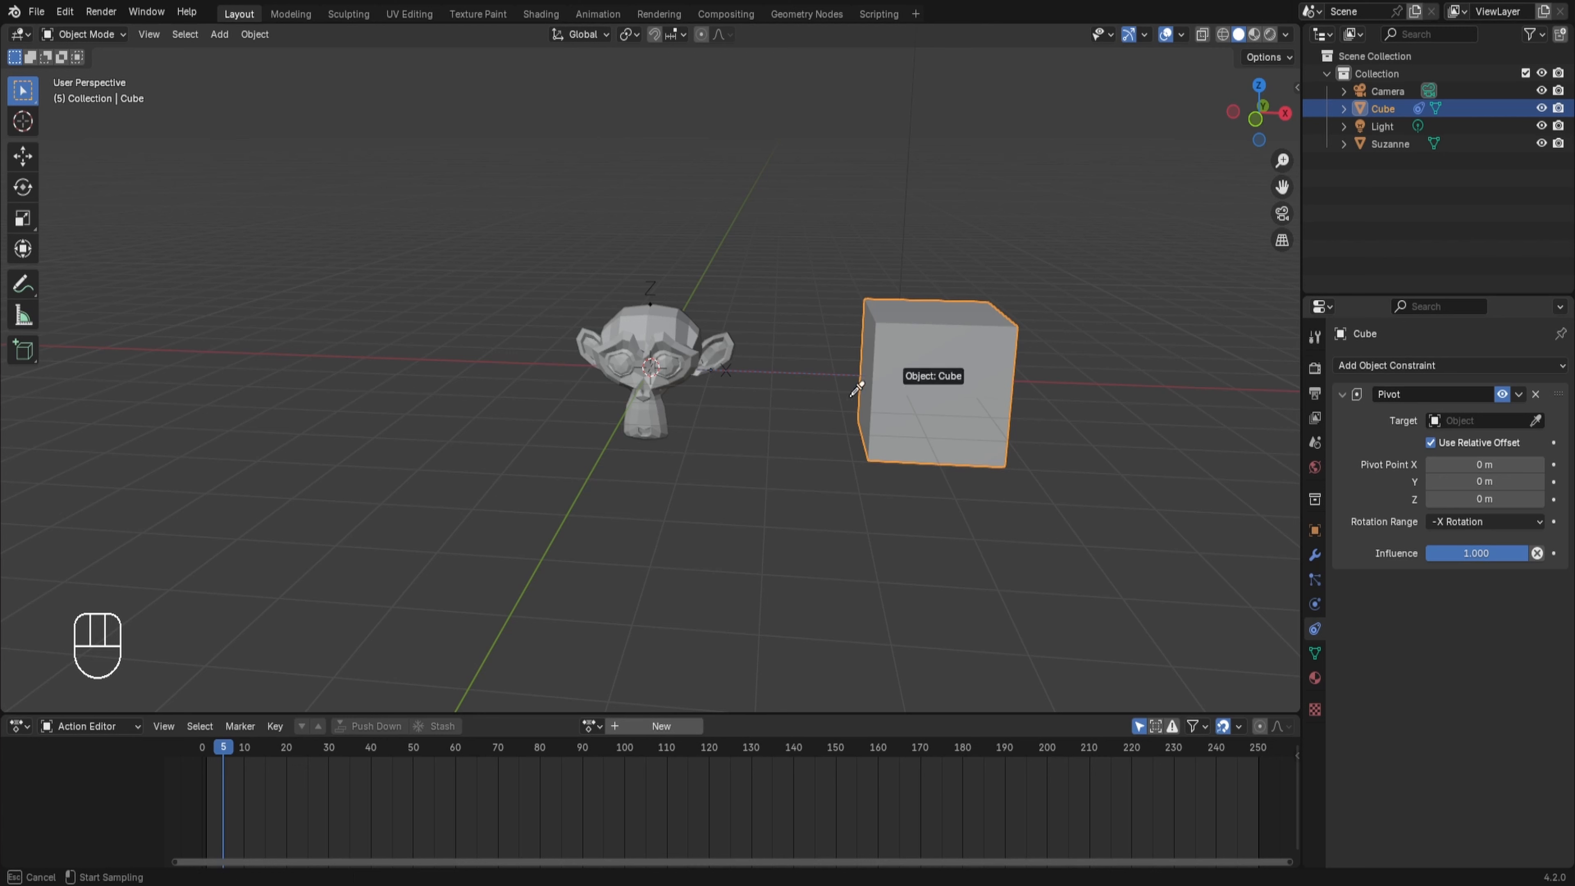
{"action": "left_click", "coordinate": [682, 345]}
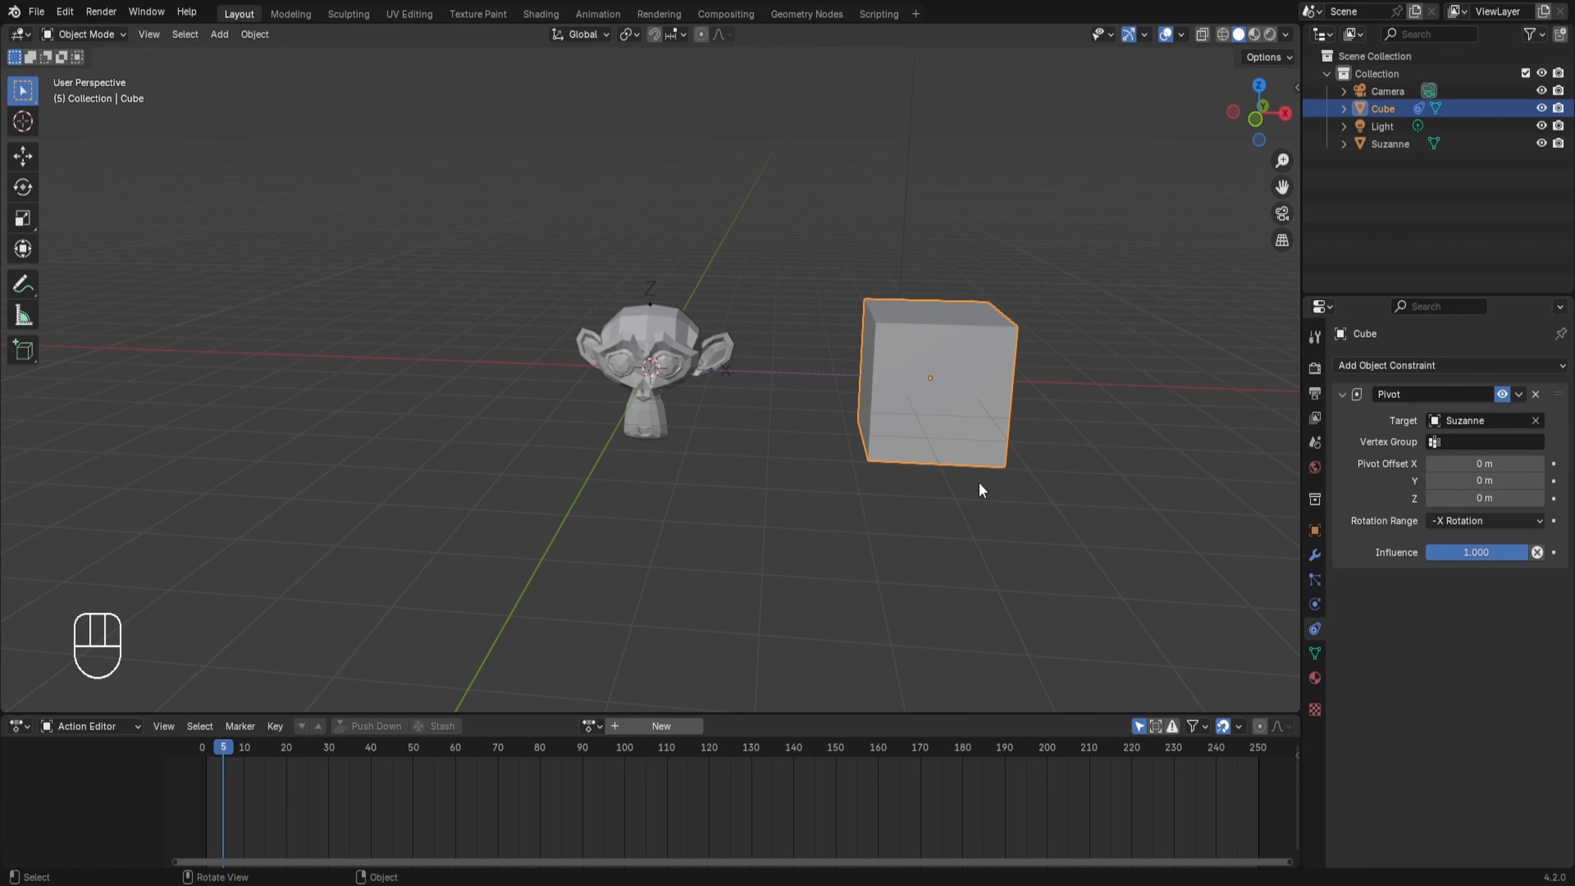
Step: Try rotating the cube about the global Y axis to test the pivot around the monkey
{"action": "key", "text": "r"}
{"action": "key", "text": "y"}
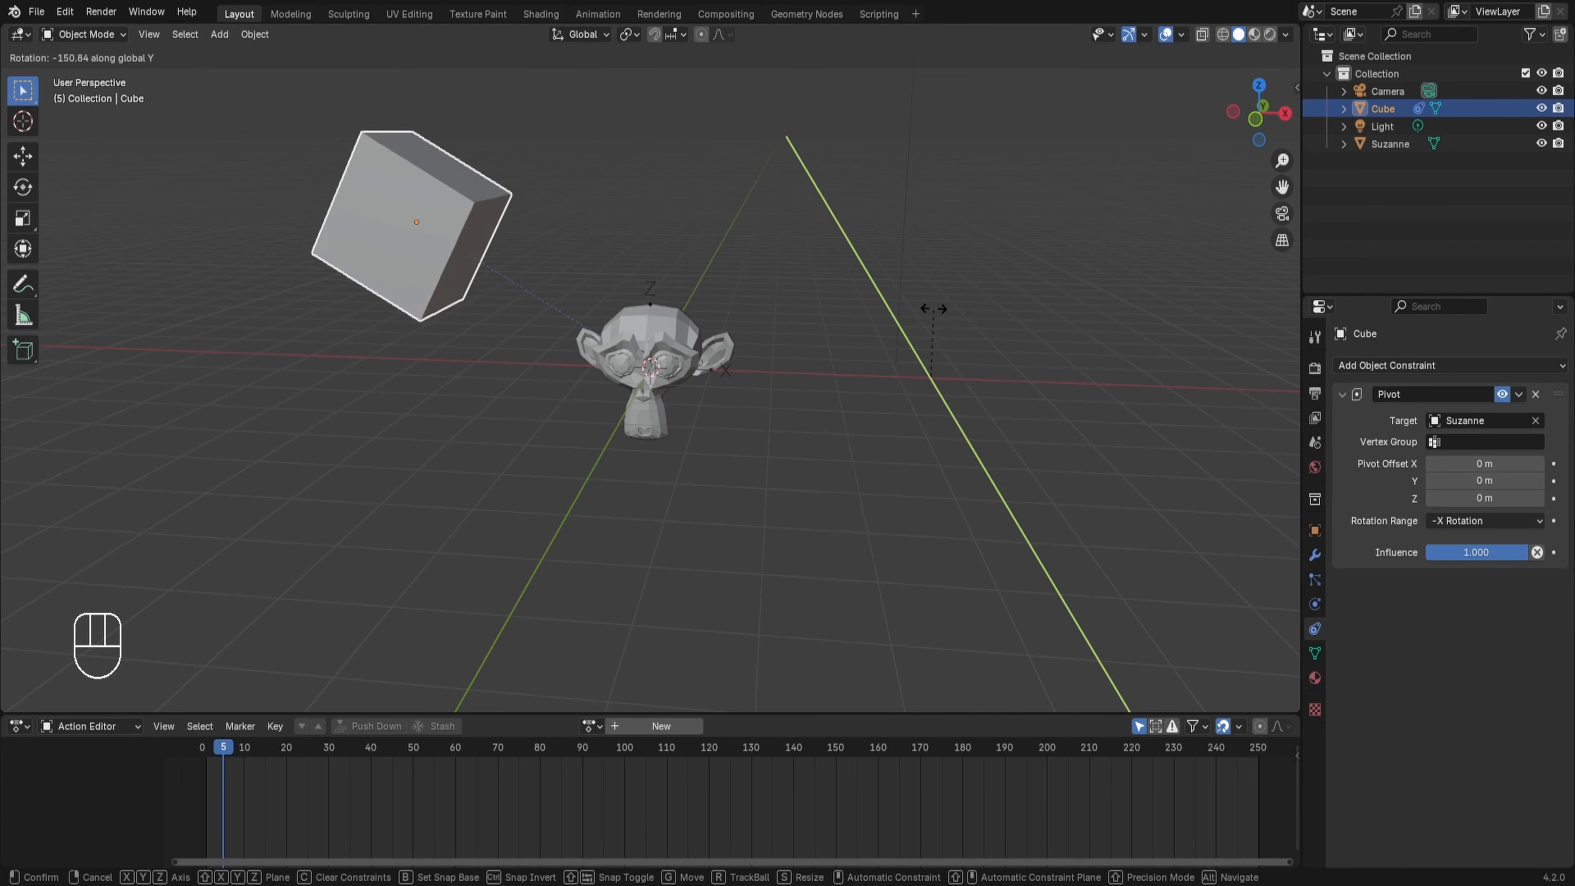
{"action": "right_click", "coordinate": [885, 581]}
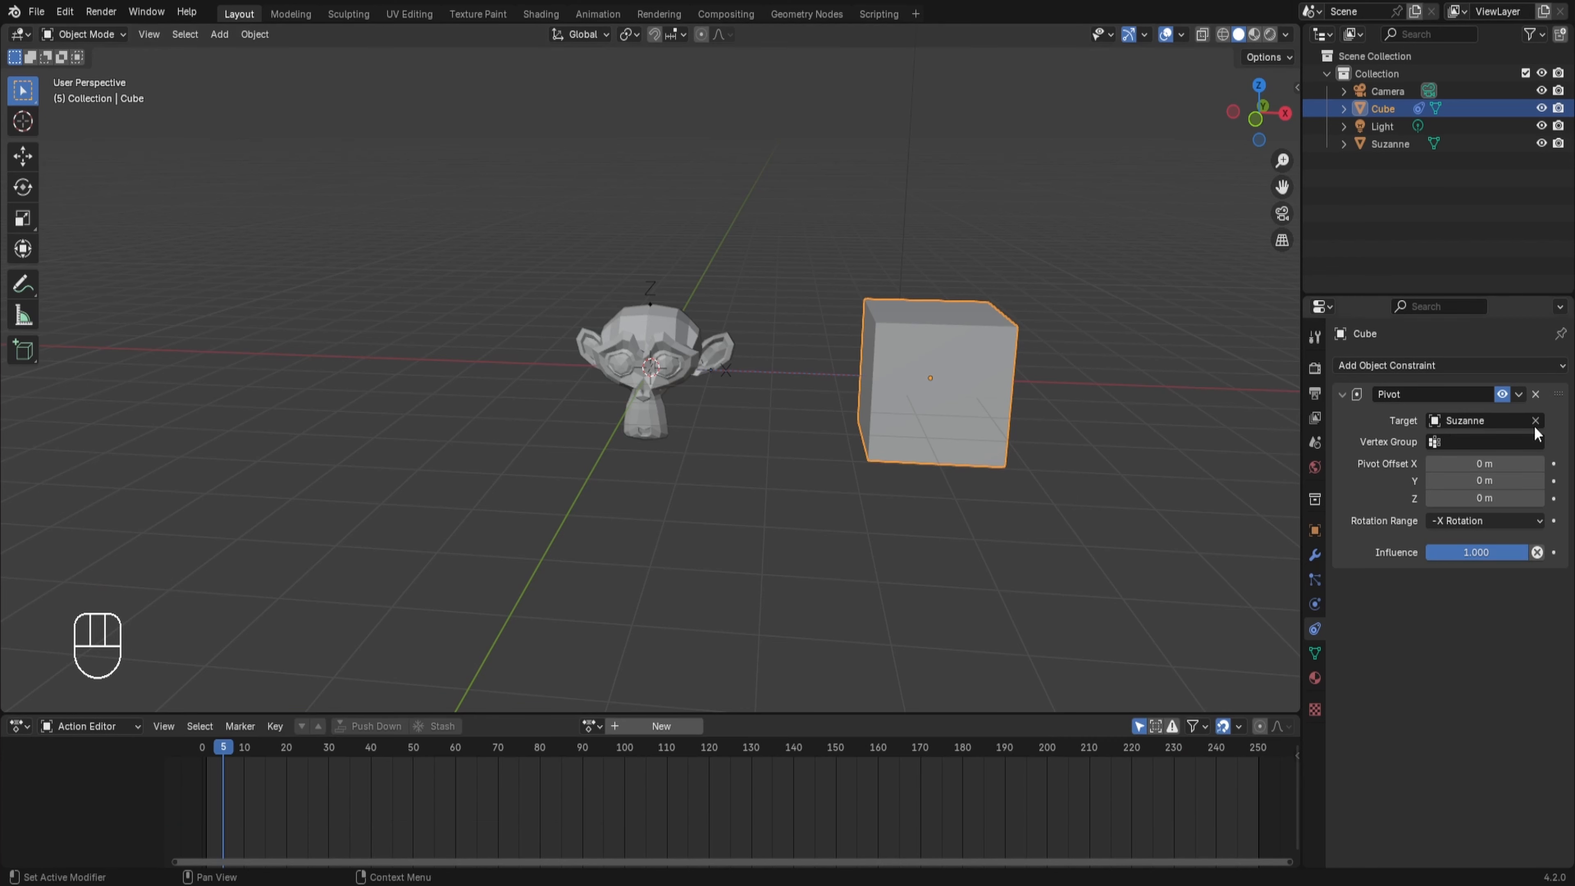
Step: Replace the cube's Pivot constraint with a Floor constraint that targets the monkey
{"action": "left_click", "coordinate": [1535, 394]}
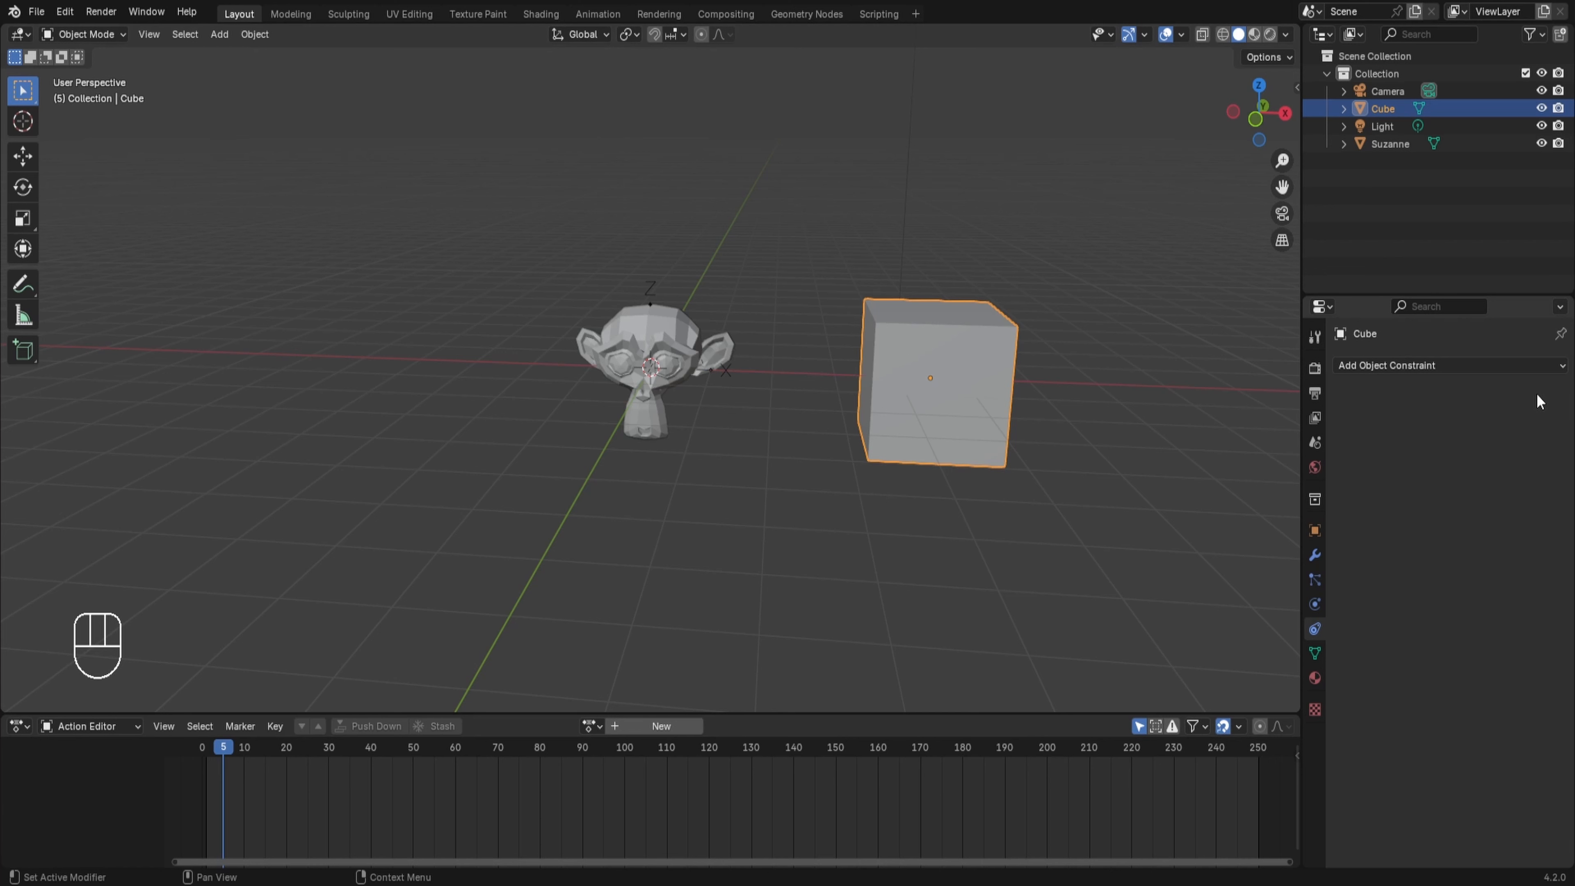
{"action": "left_click", "coordinate": [1513, 366]}
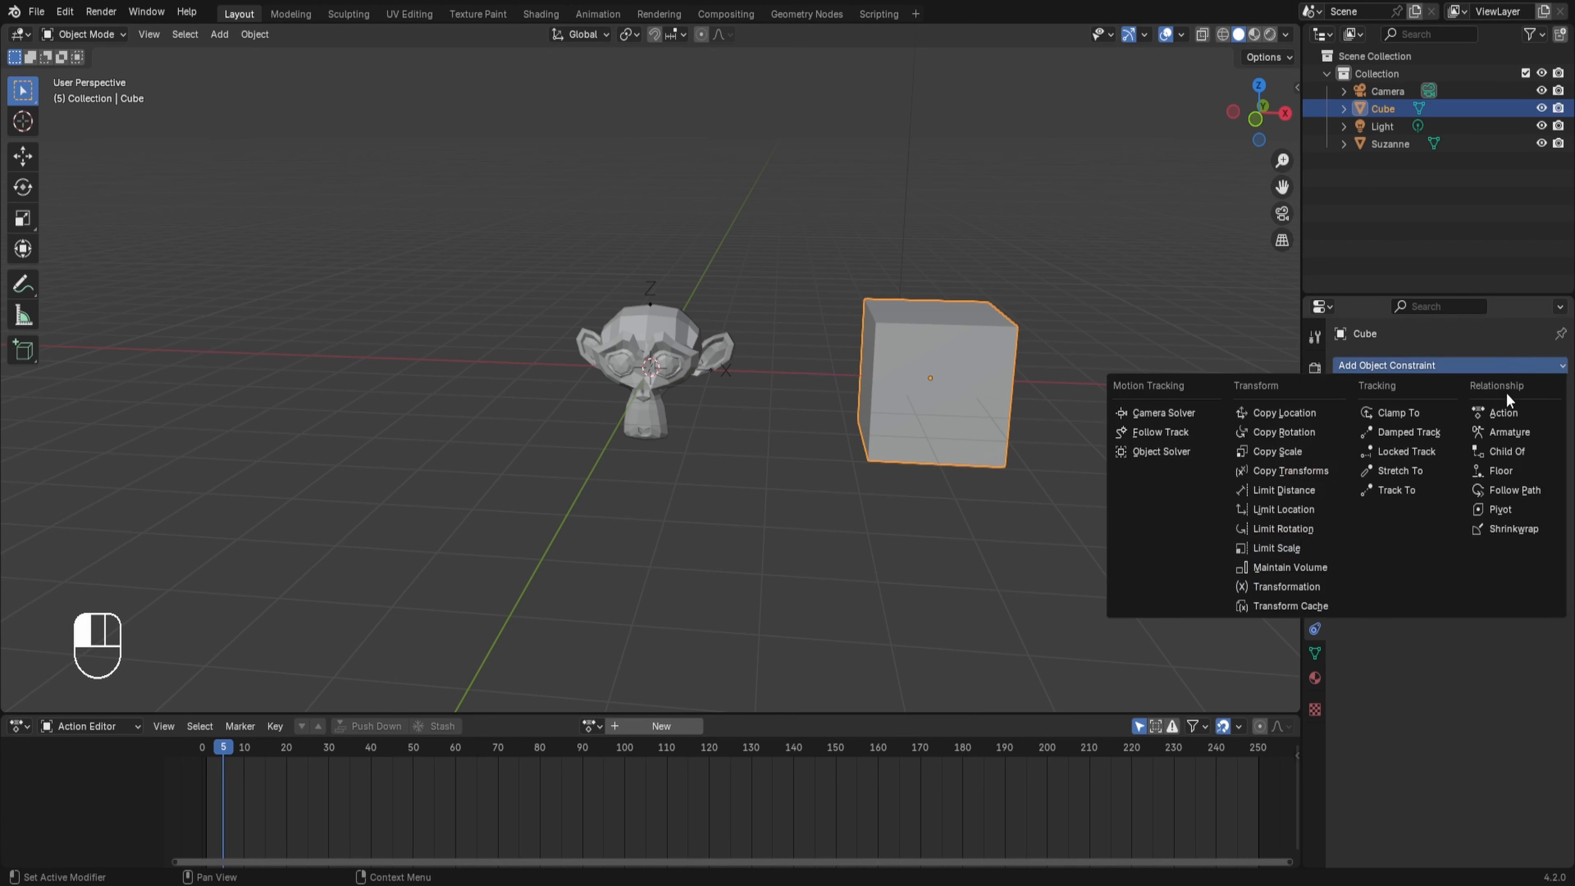
{"action": "left_click", "coordinate": [1508, 470]}
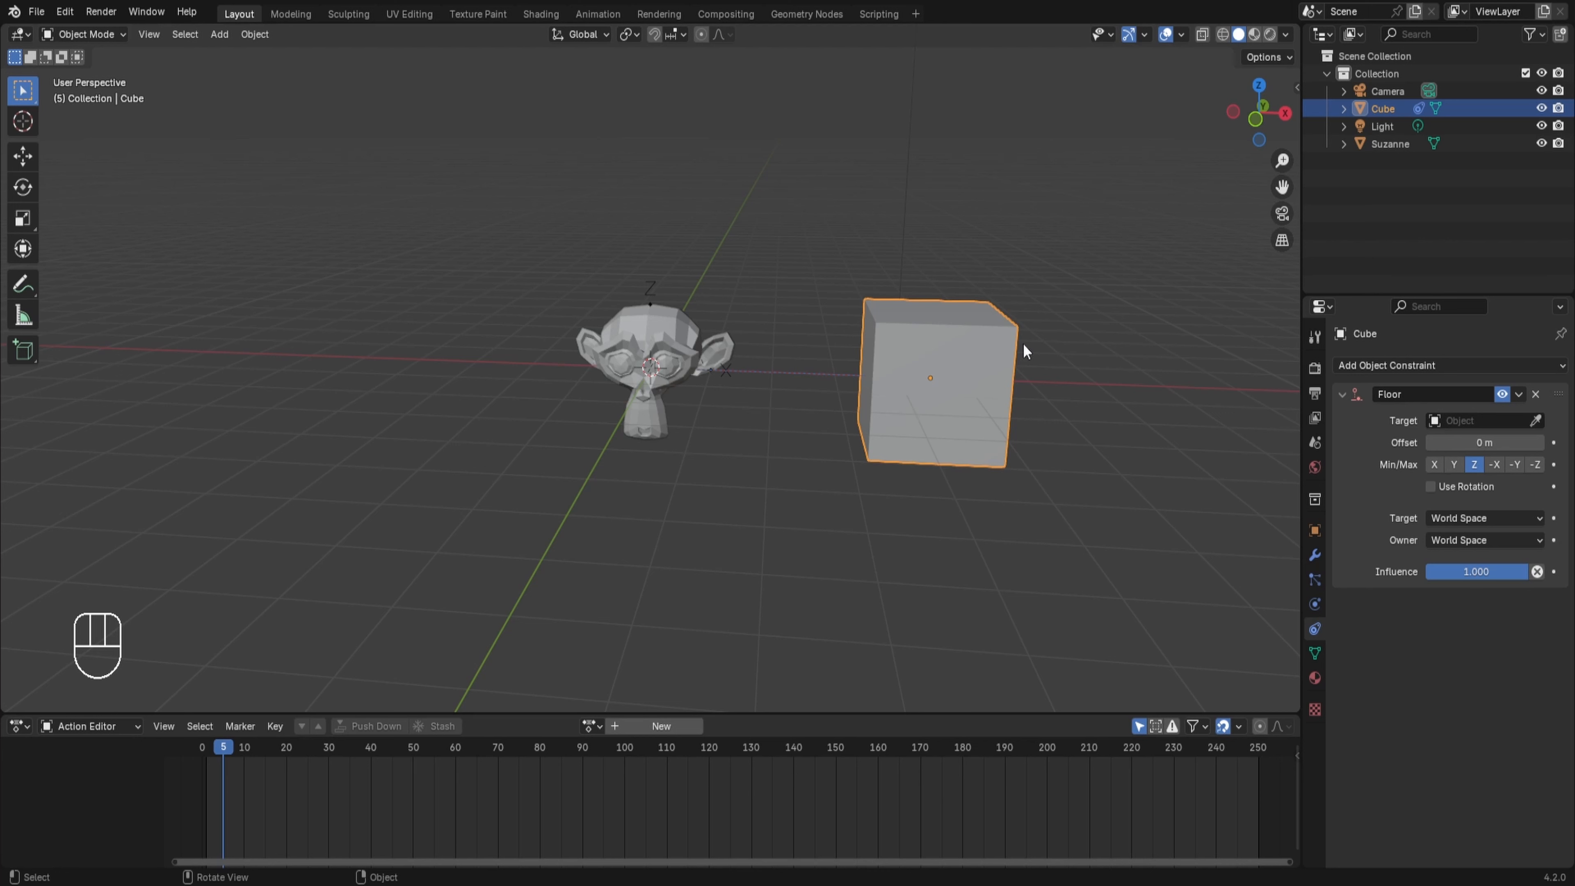
{"action": "left_click", "coordinate": [1530, 422]}
{"action": "left_click", "coordinate": [648, 335]}
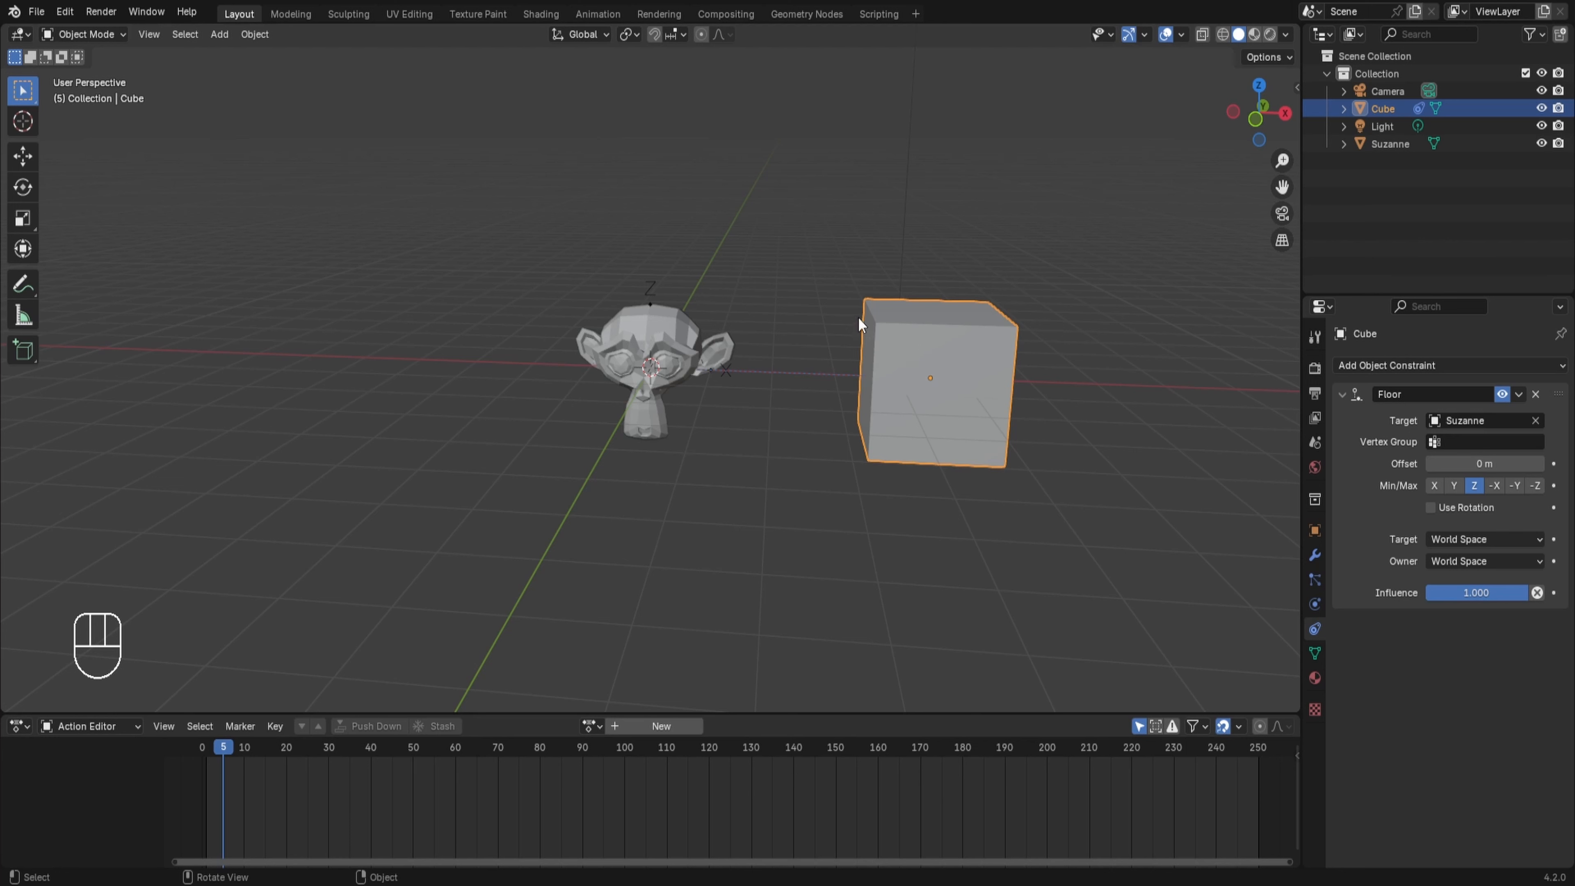
Step: Set the Floor constraint's Min/Max axis to X and move the cube along the X axis to beyond the monkey
{"action": "left_click", "coordinate": [1433, 485]}
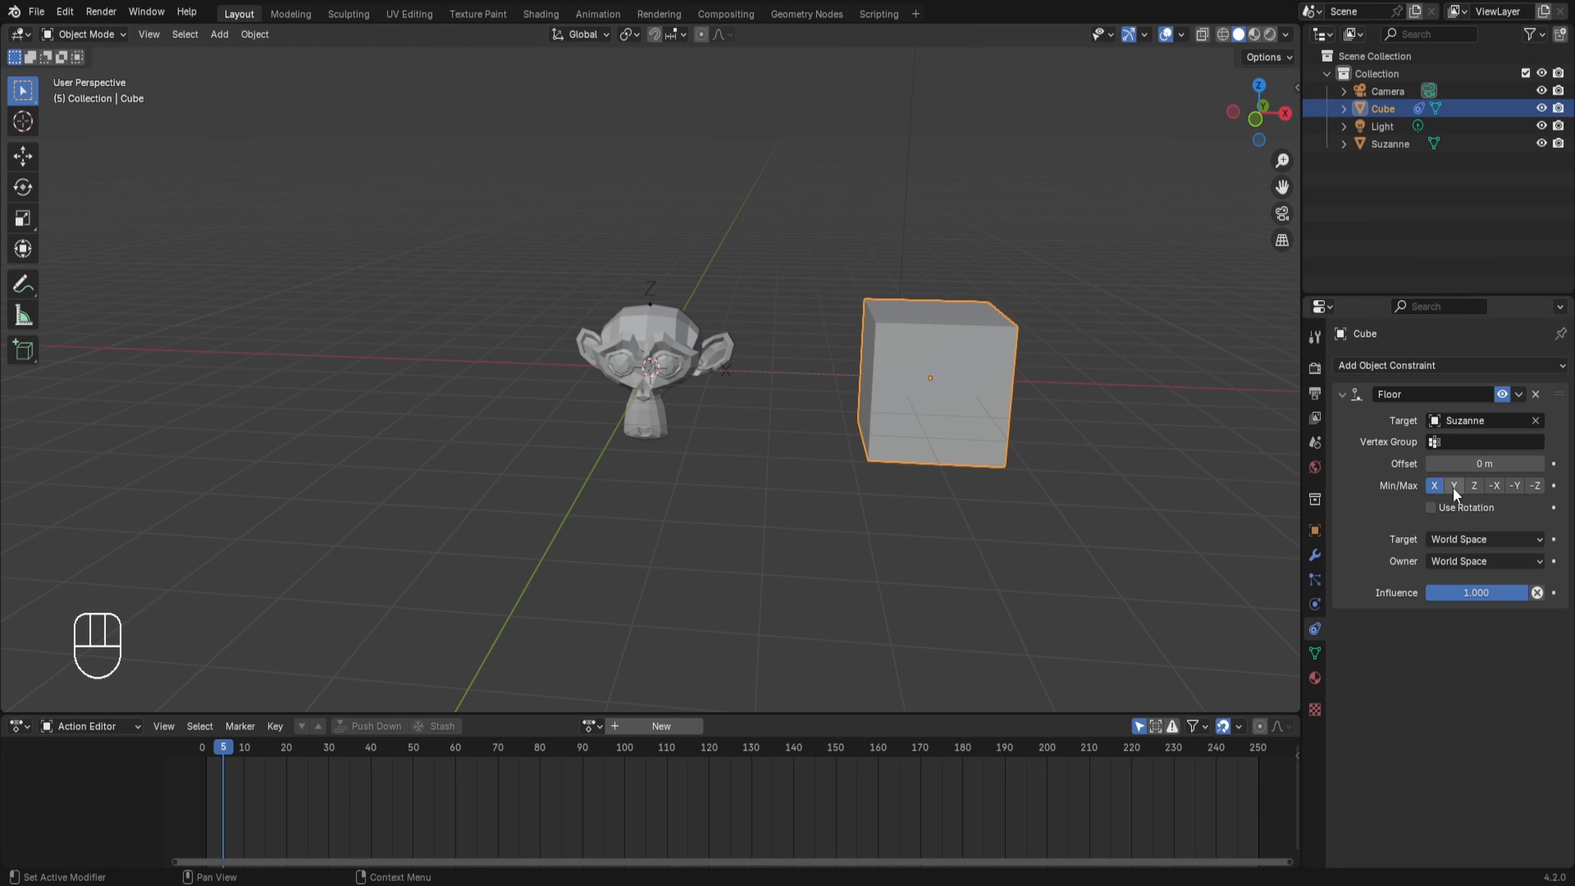
{"action": "left_click", "coordinate": [1453, 486]}
{"action": "left_click", "coordinate": [1474, 487]}
{"action": "left_click", "coordinate": [1434, 486]}
{"action": "key", "text": "g"}
{"action": "key", "text": "x"}
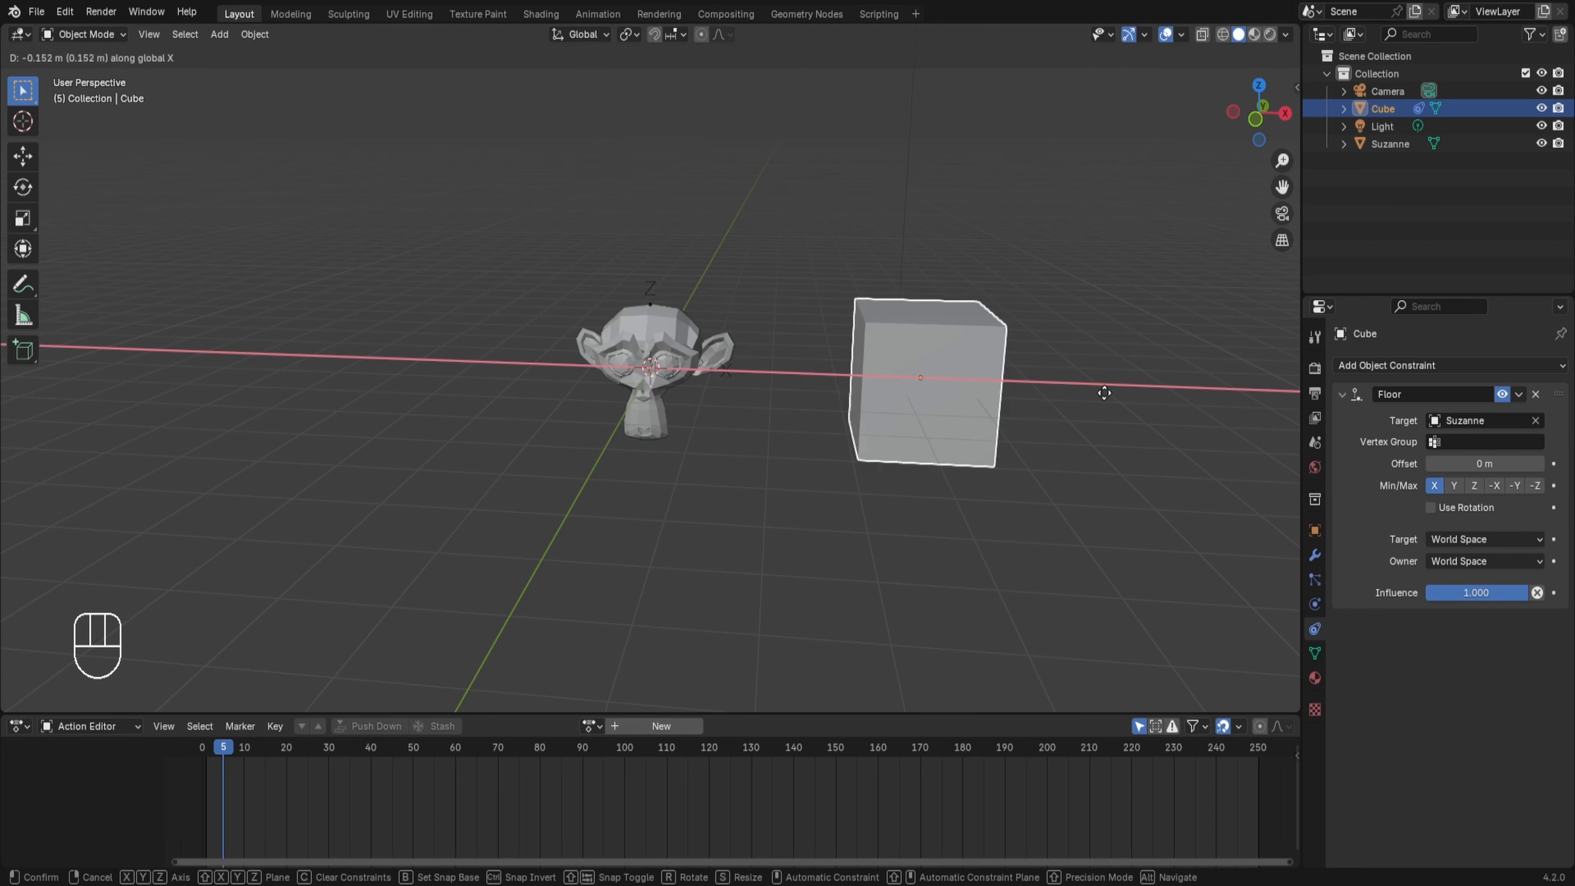
{"action": "left_click", "coordinate": [556, 342]}
{"action": "middle_click_drag", "start_coordinate": [555, 341], "coordinate": [737, 405]}
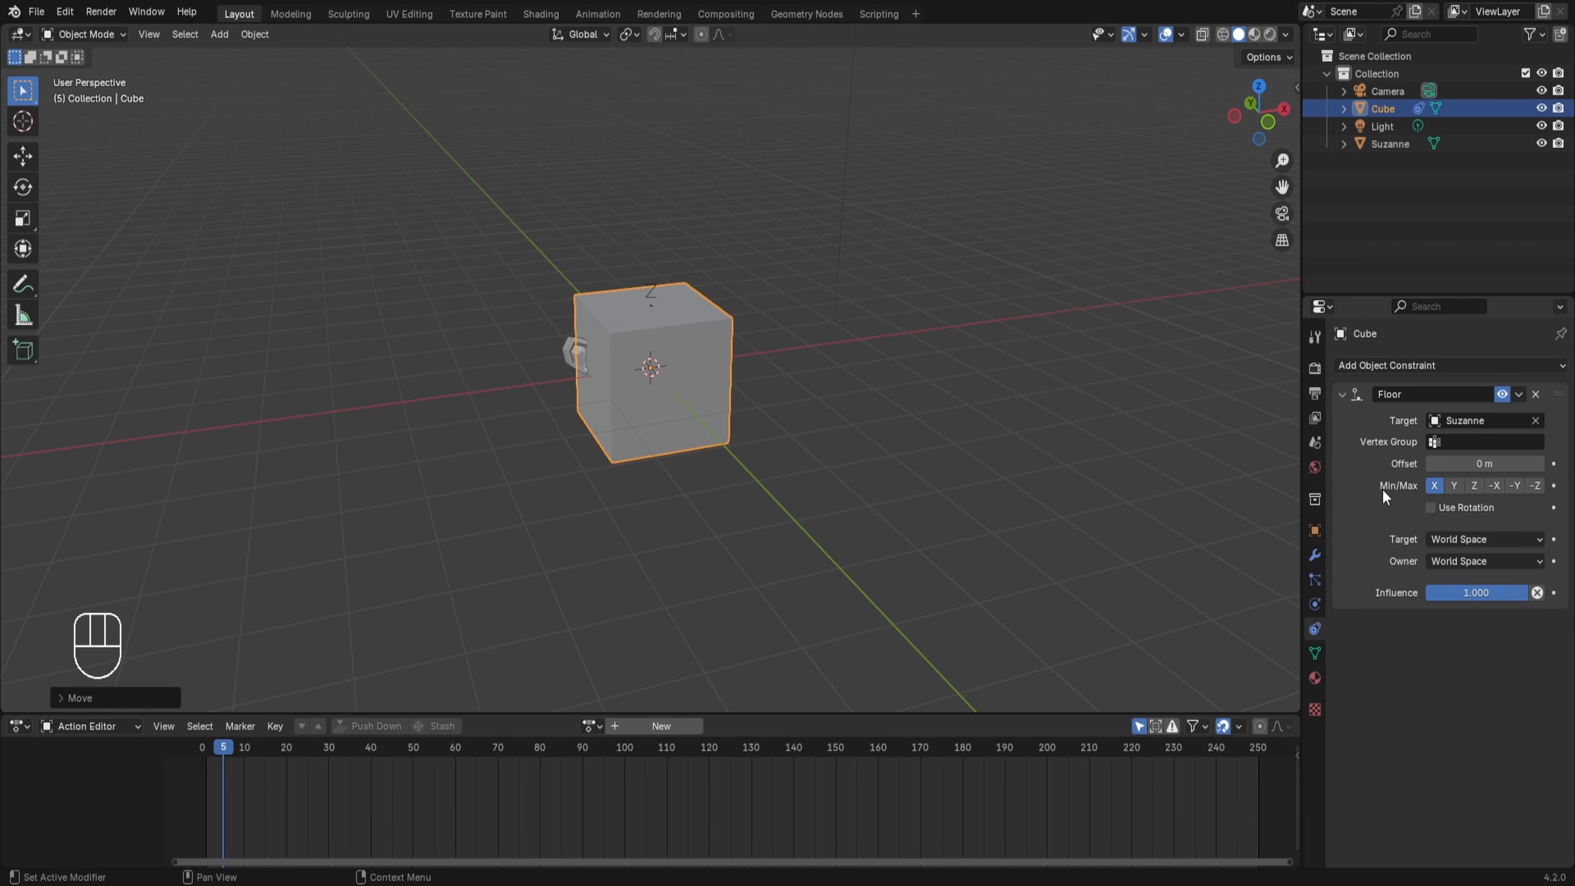
Step: Set the Floor constraint's Min/Max axis to Y and move the cube along the global Y axis to test the limit
{"action": "left_click", "coordinate": [1453, 484]}
{"action": "key", "text": "g"}
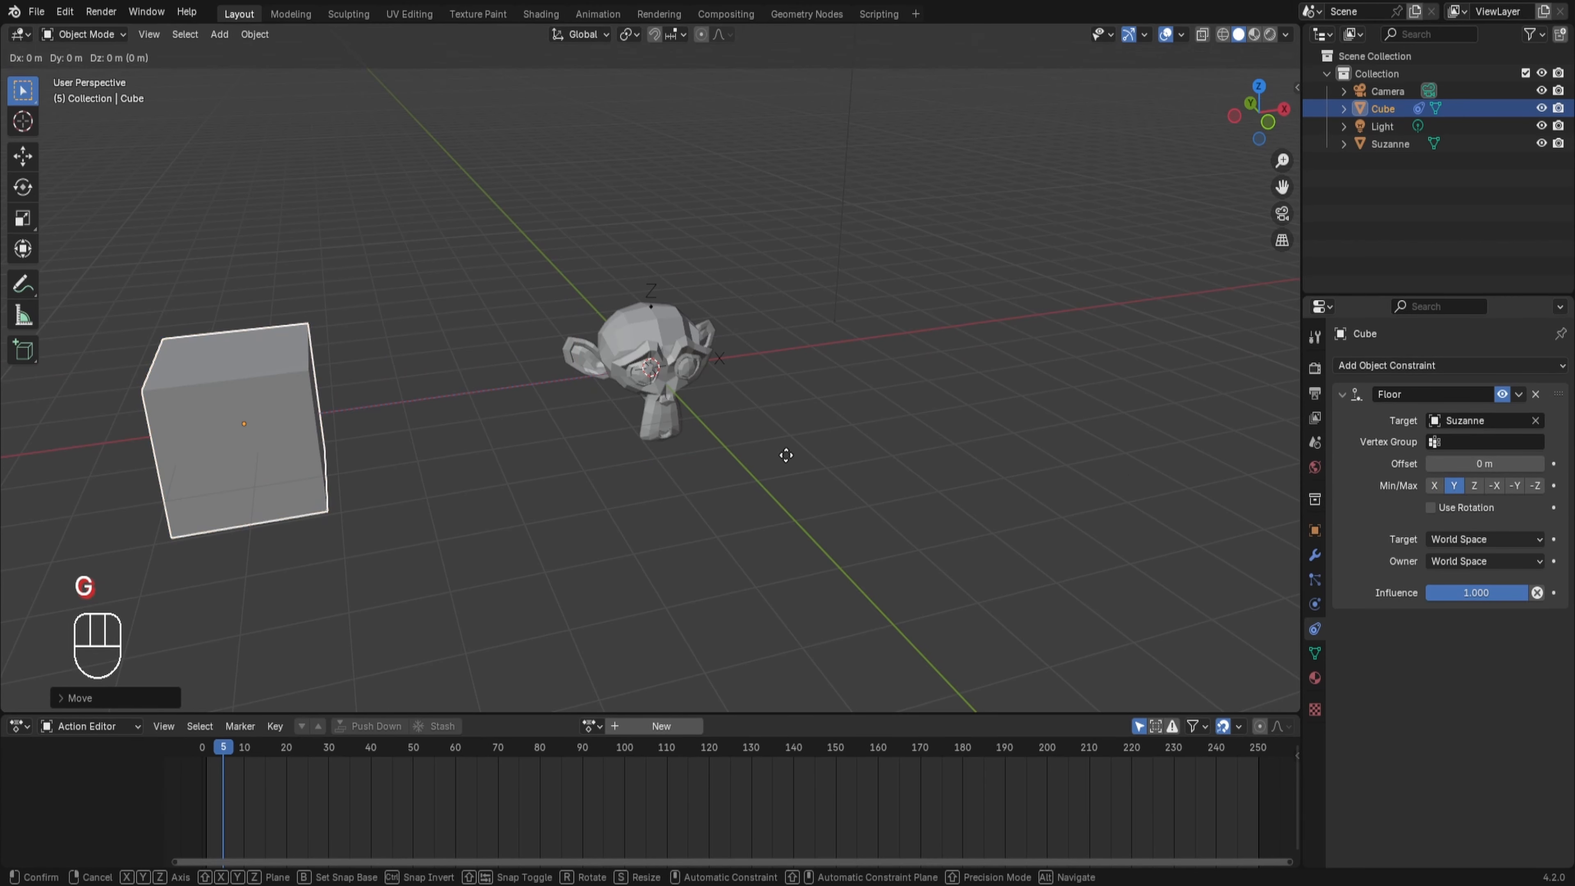
{"action": "key", "text": "y"}
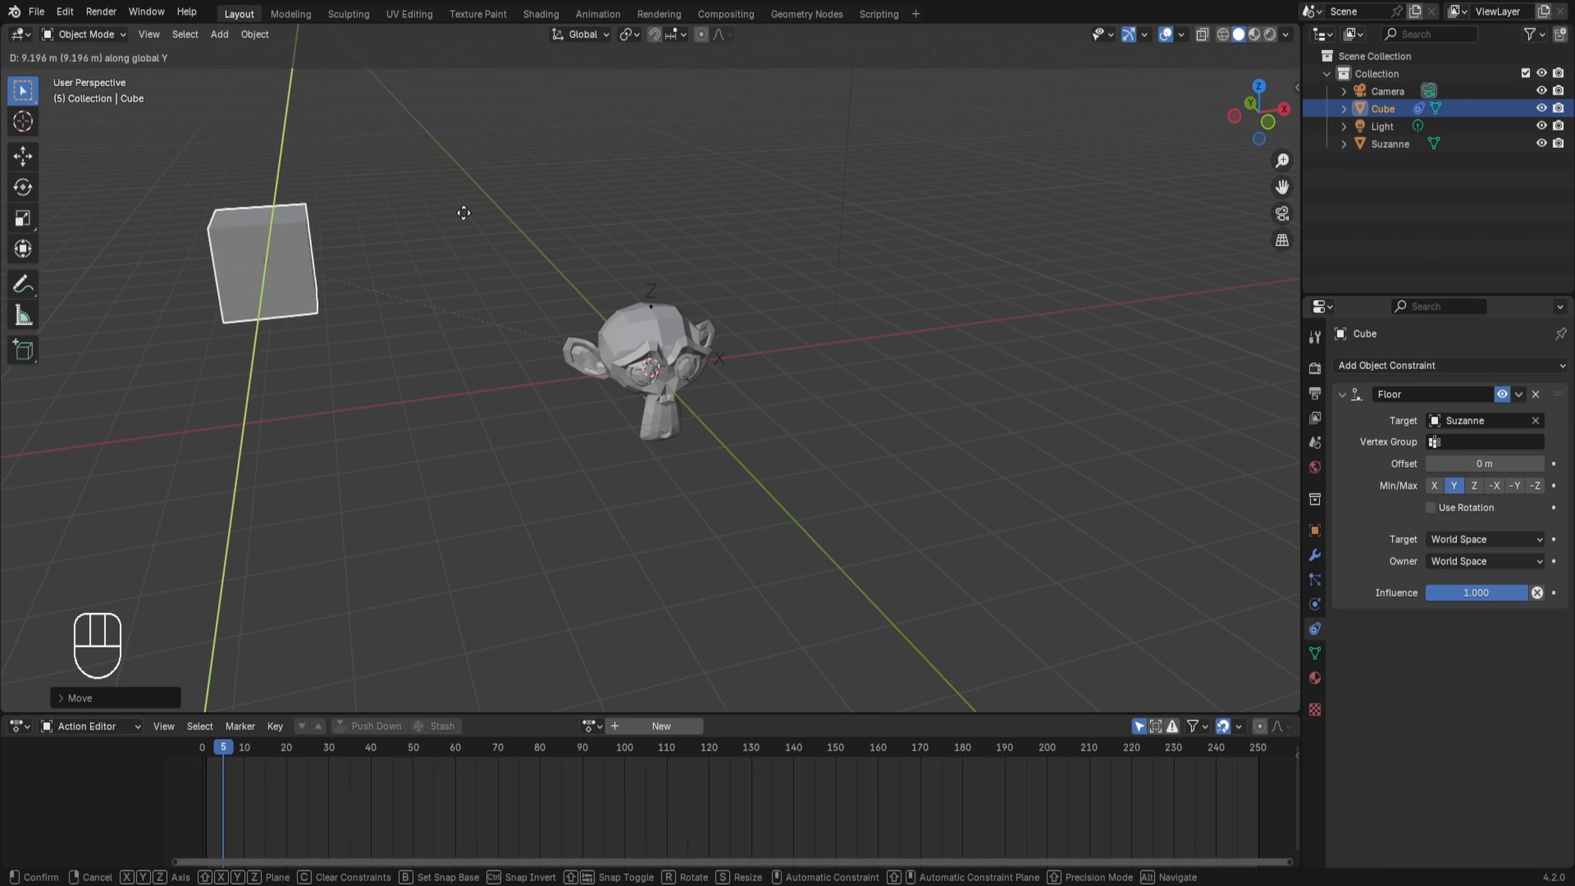
{"action": "left_click", "coordinate": [437, 574]}
{"action": "middle_click_drag", "start_coordinate": [438, 577], "coordinate": [675, 550]}
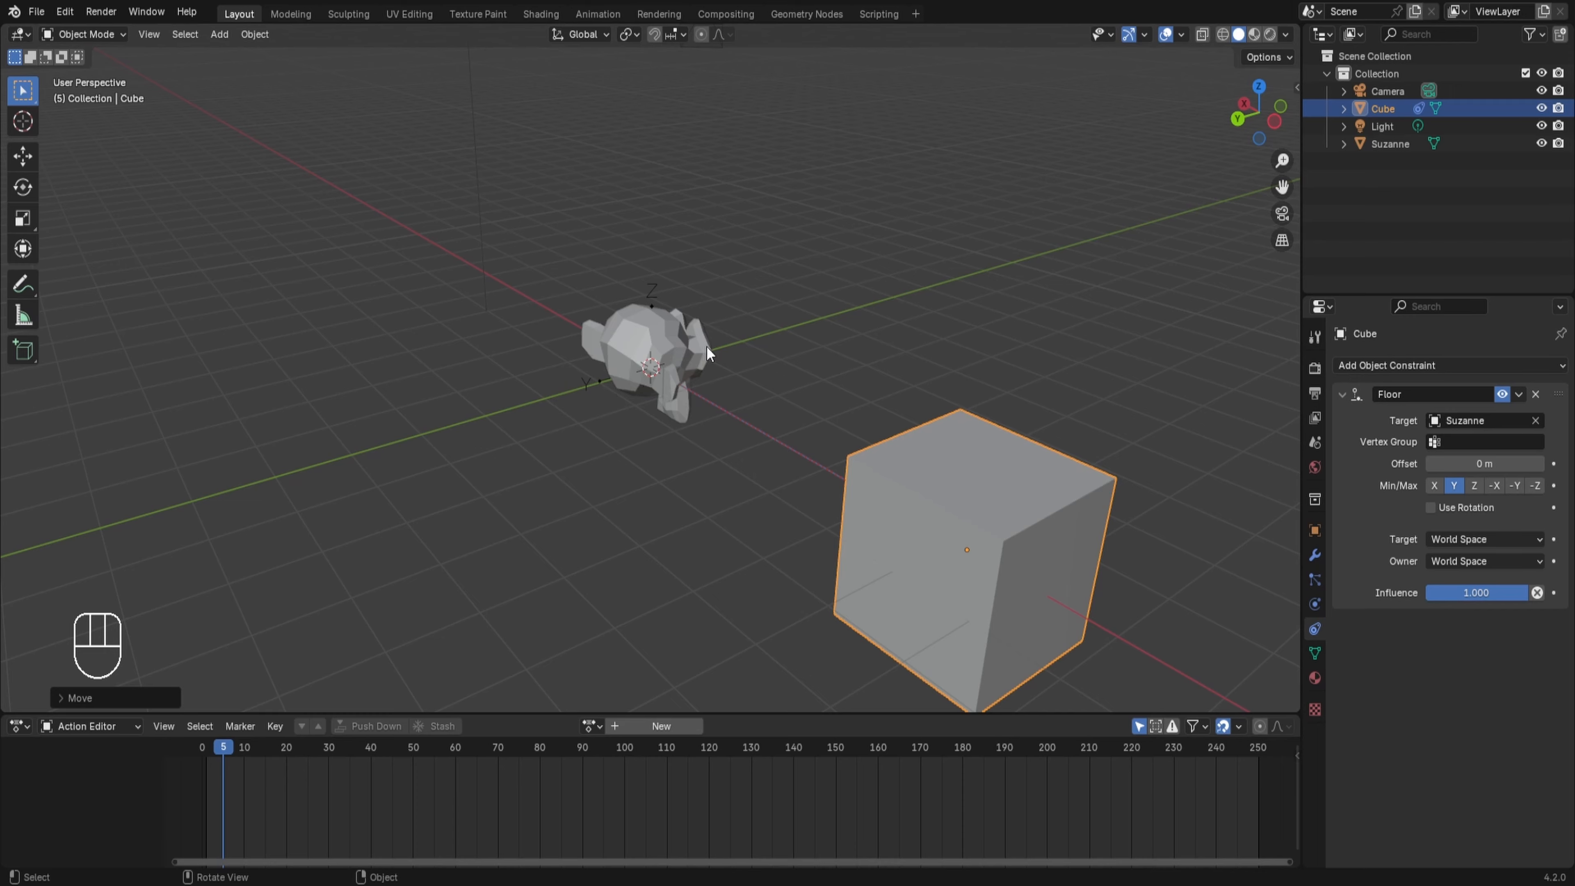
{"action": "middle_click_drag", "start_coordinate": [706, 346], "coordinate": [629, 426]}
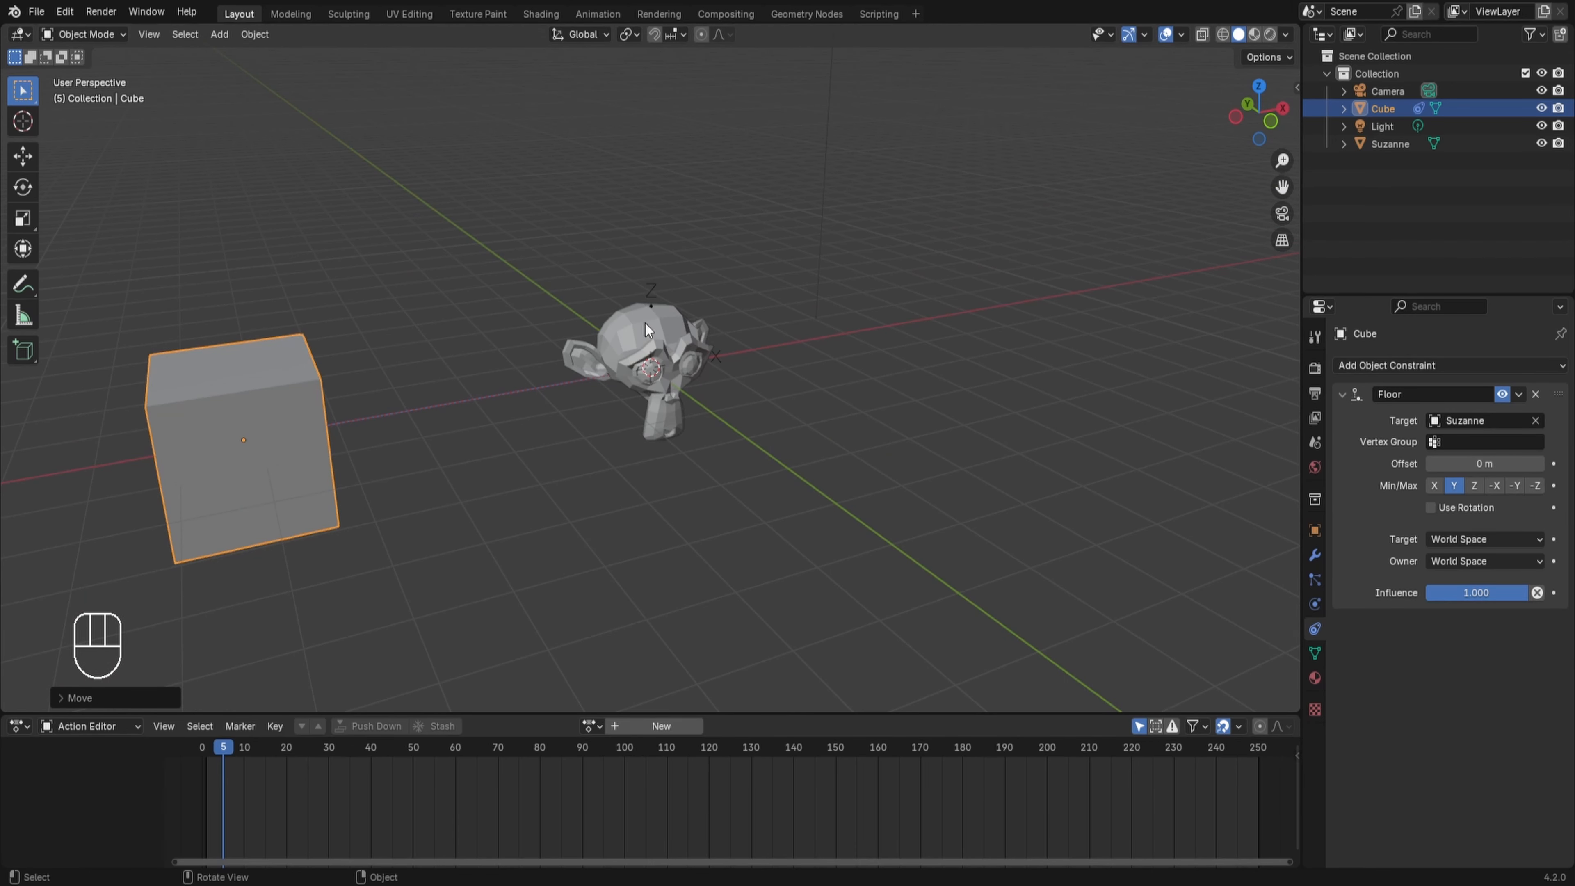
{"action": "double_click", "coordinate": [1431, 506]}
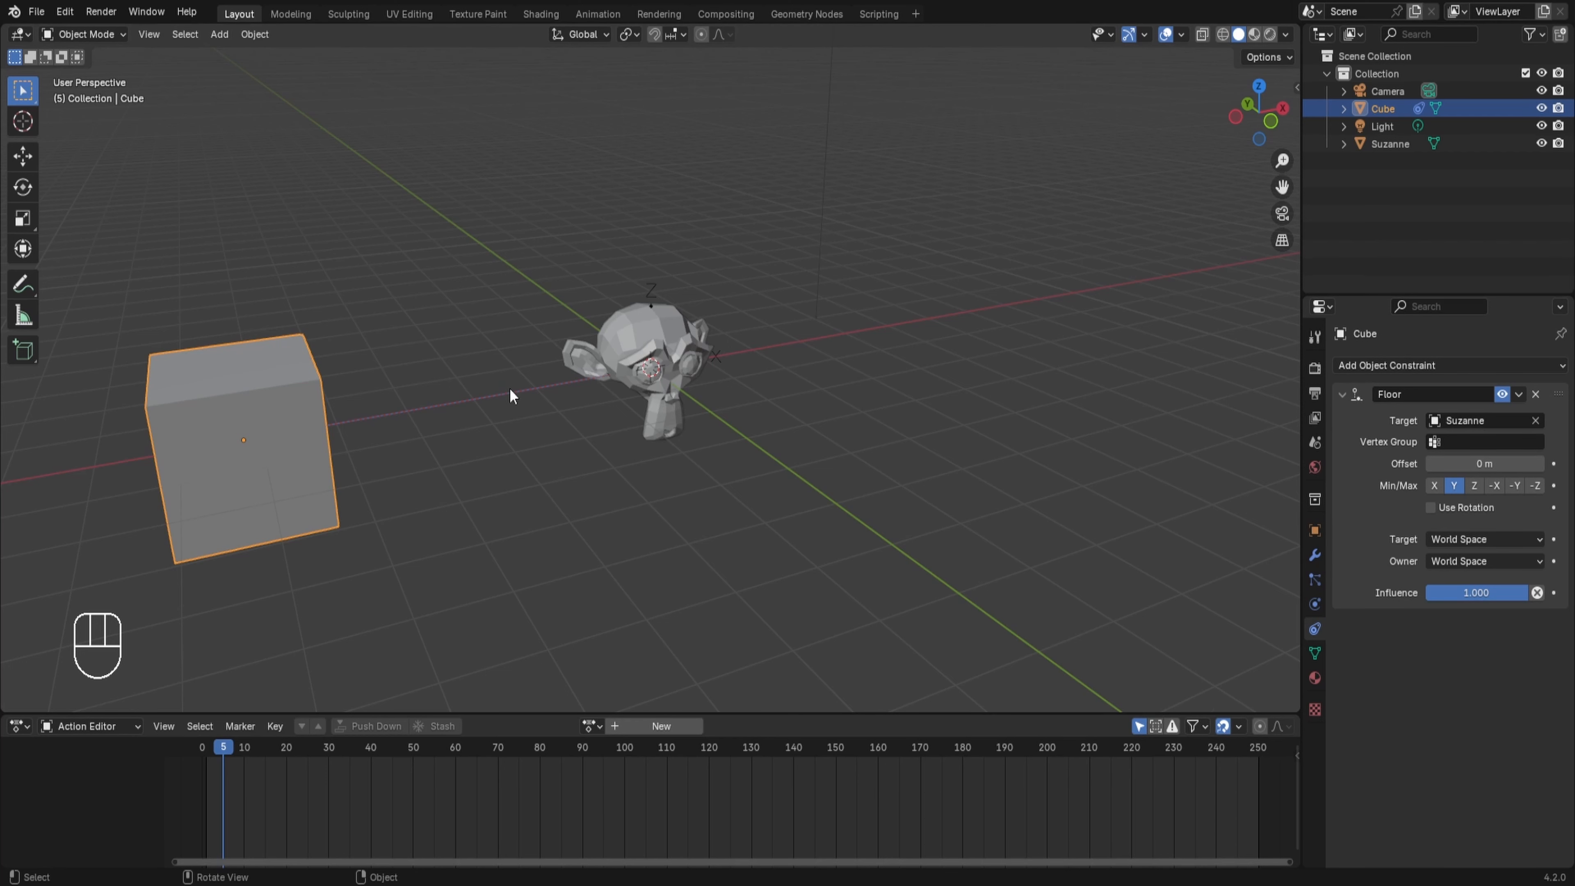
Step: Replace the cube's Floor constraint with a Shrinkwrap constraint
{"action": "middle_click_drag", "start_coordinate": [510, 390], "coordinate": [545, 412]}
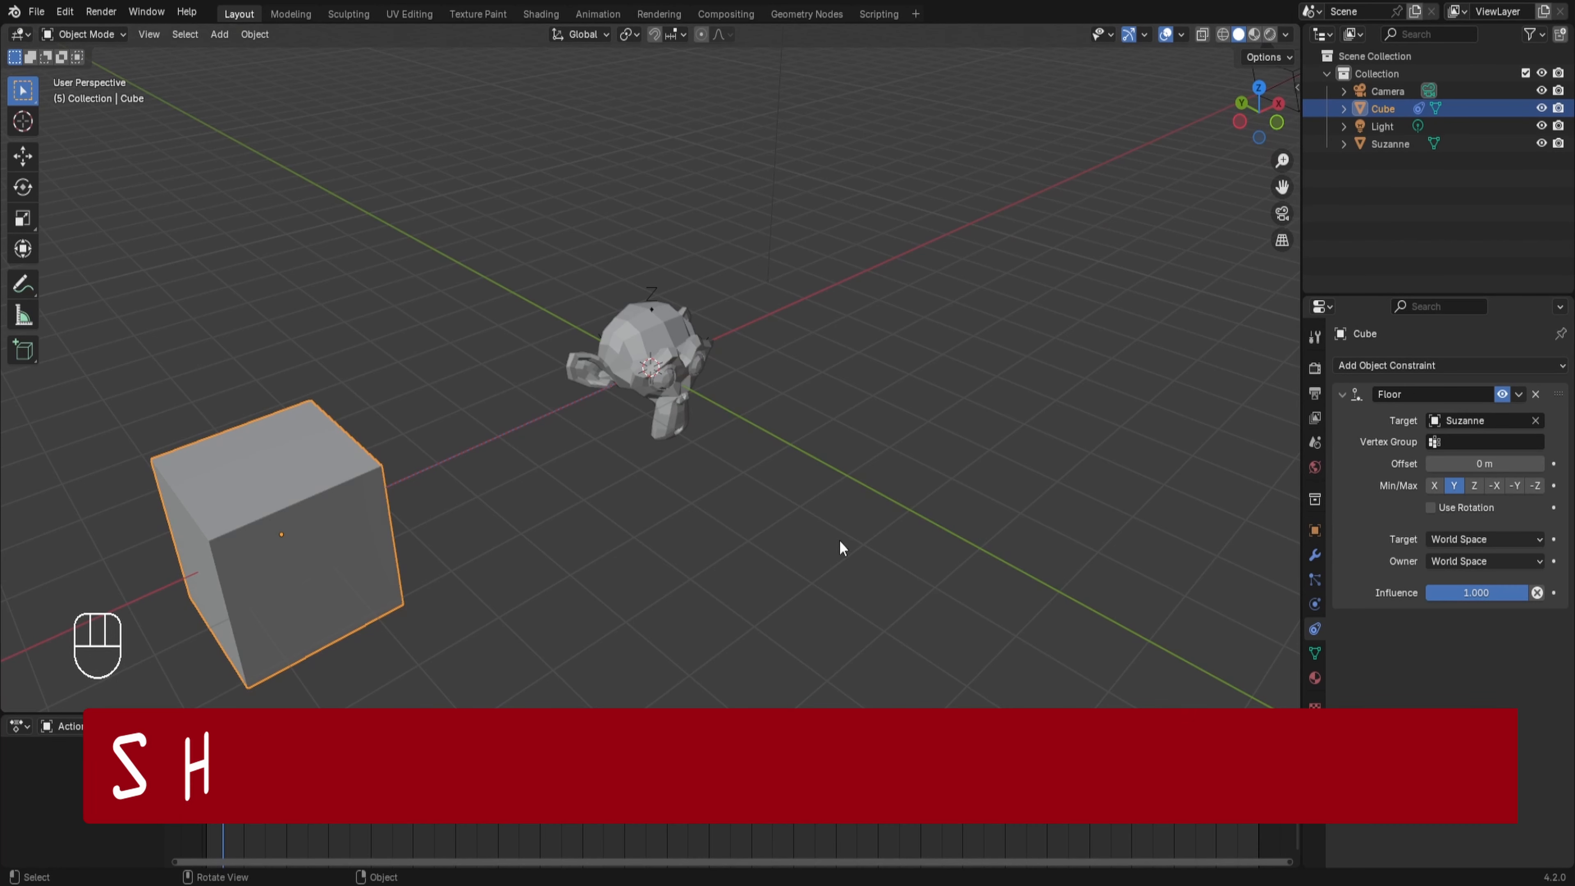
{"action": "middle_click_drag", "start_coordinate": [838, 540], "coordinate": [747, 545]}
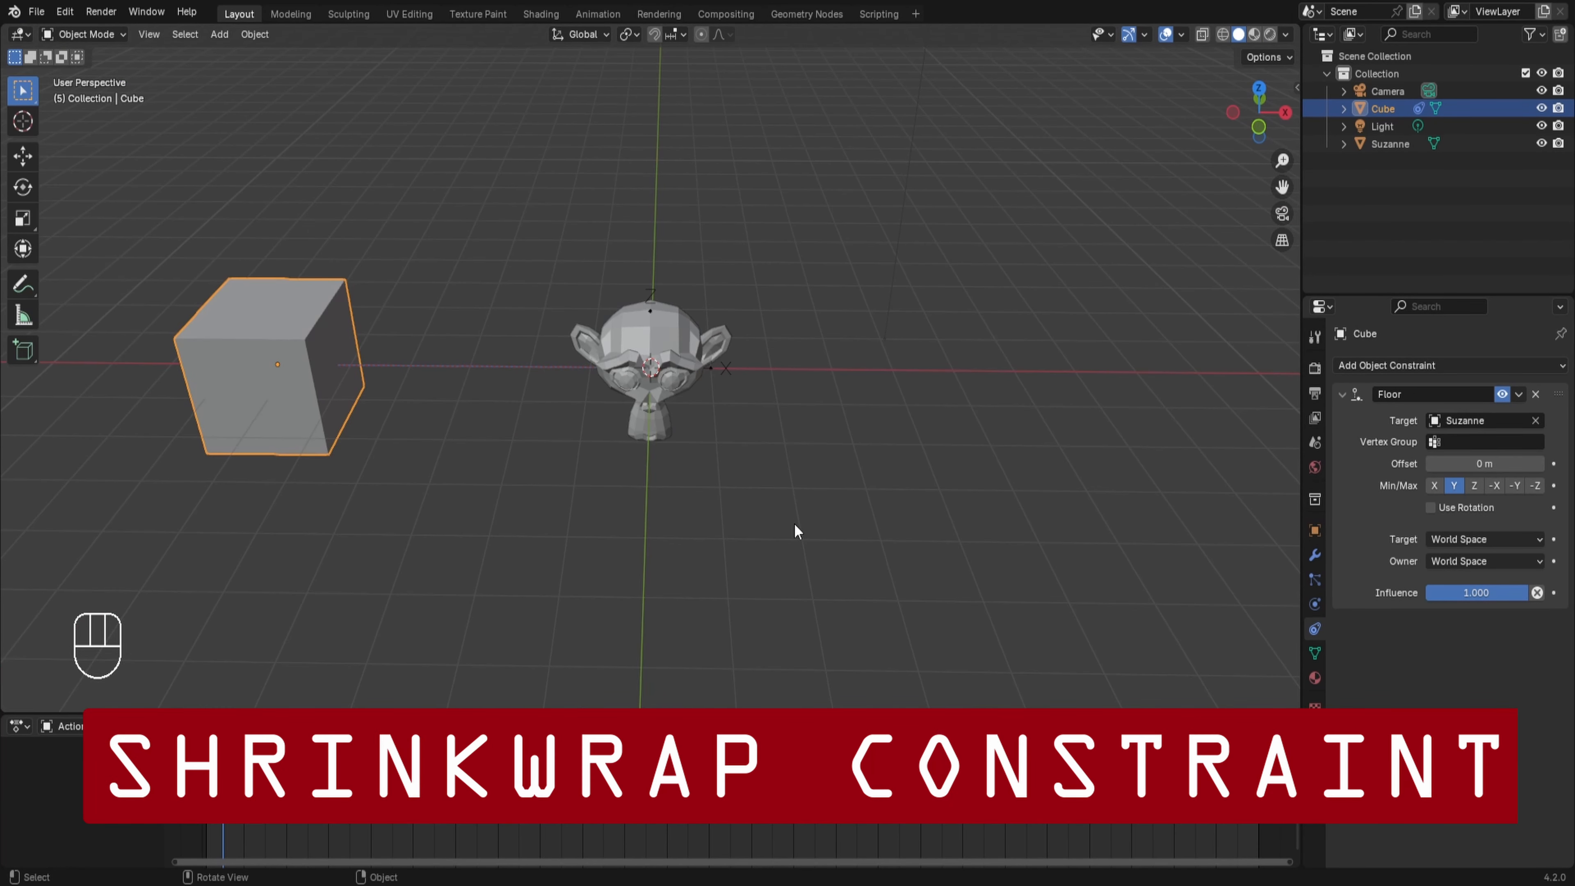
{"action": "key", "text": "KP_6"}
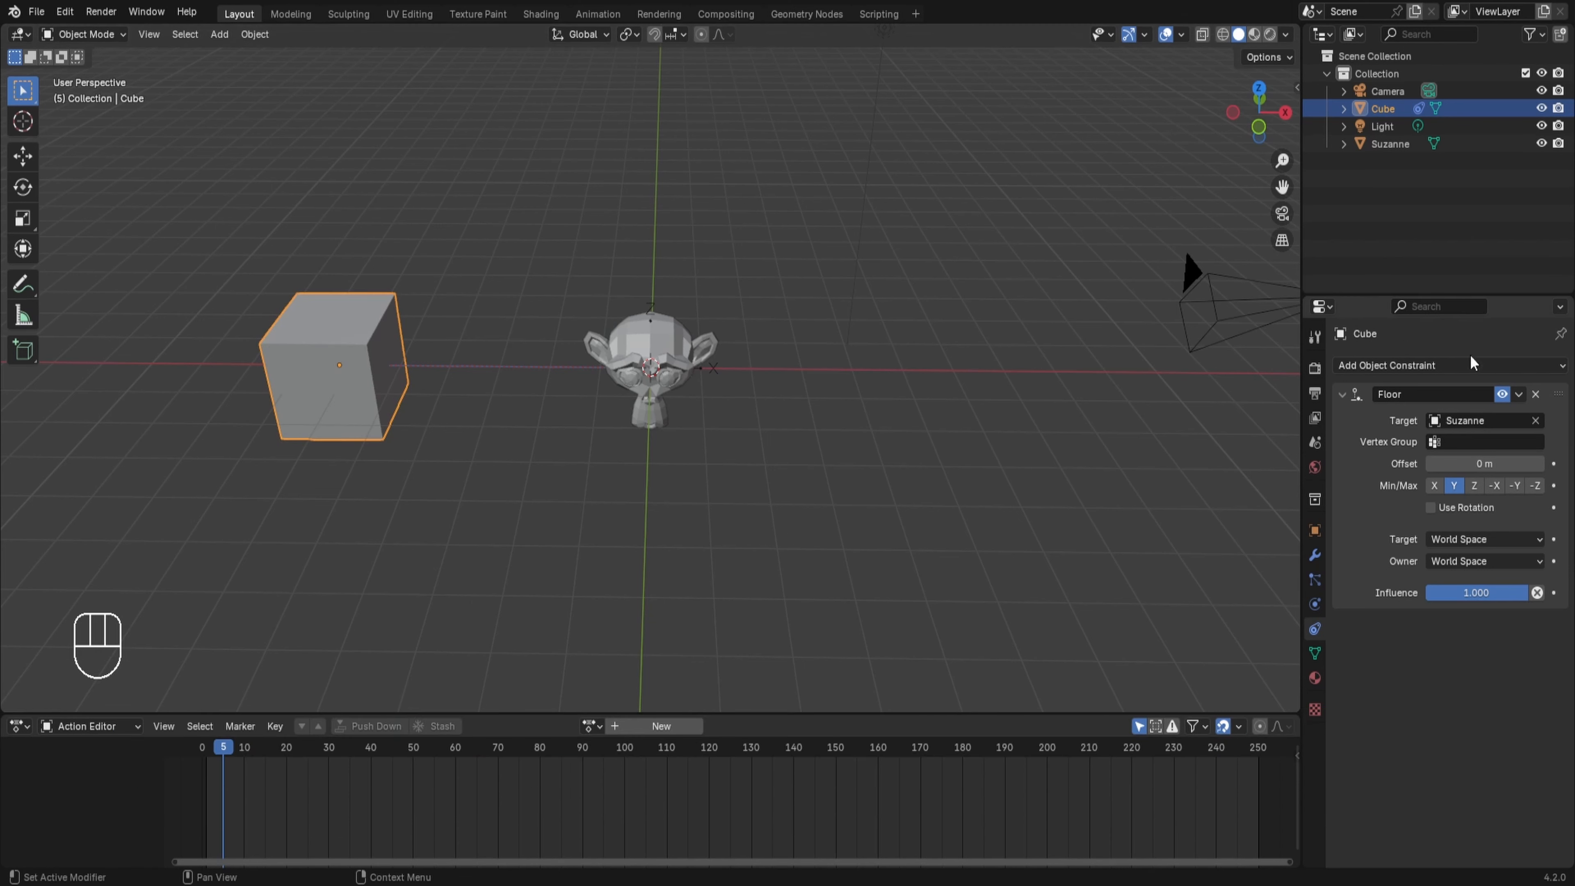
{"action": "left_click", "coordinate": [1534, 394]}
{"action": "left_click", "coordinate": [1469, 363]}
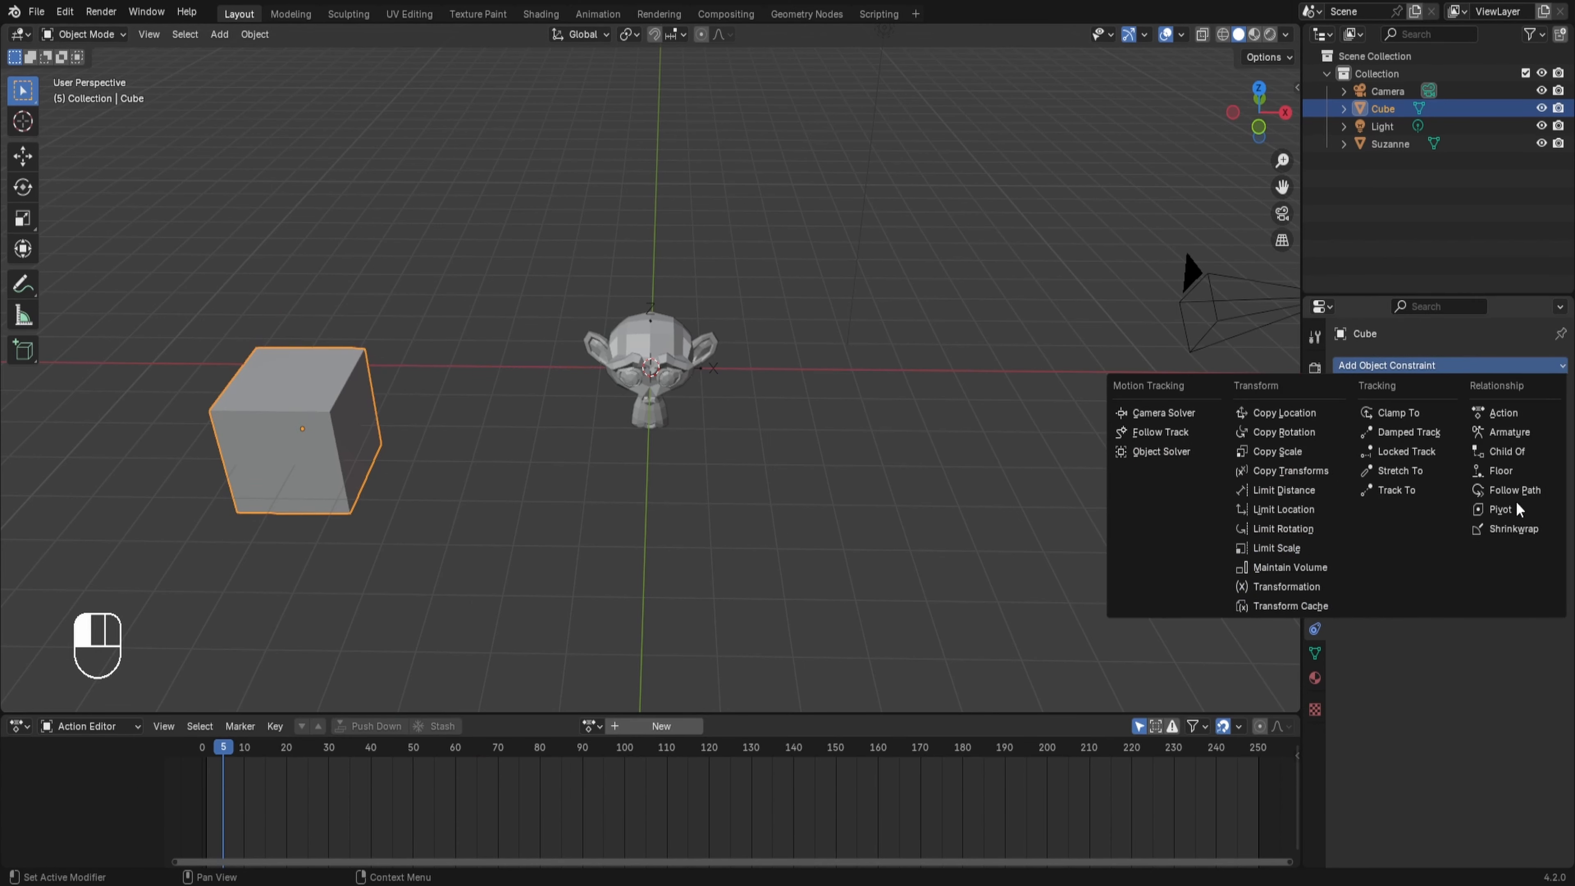
{"action": "left_click", "coordinate": [1513, 529]}
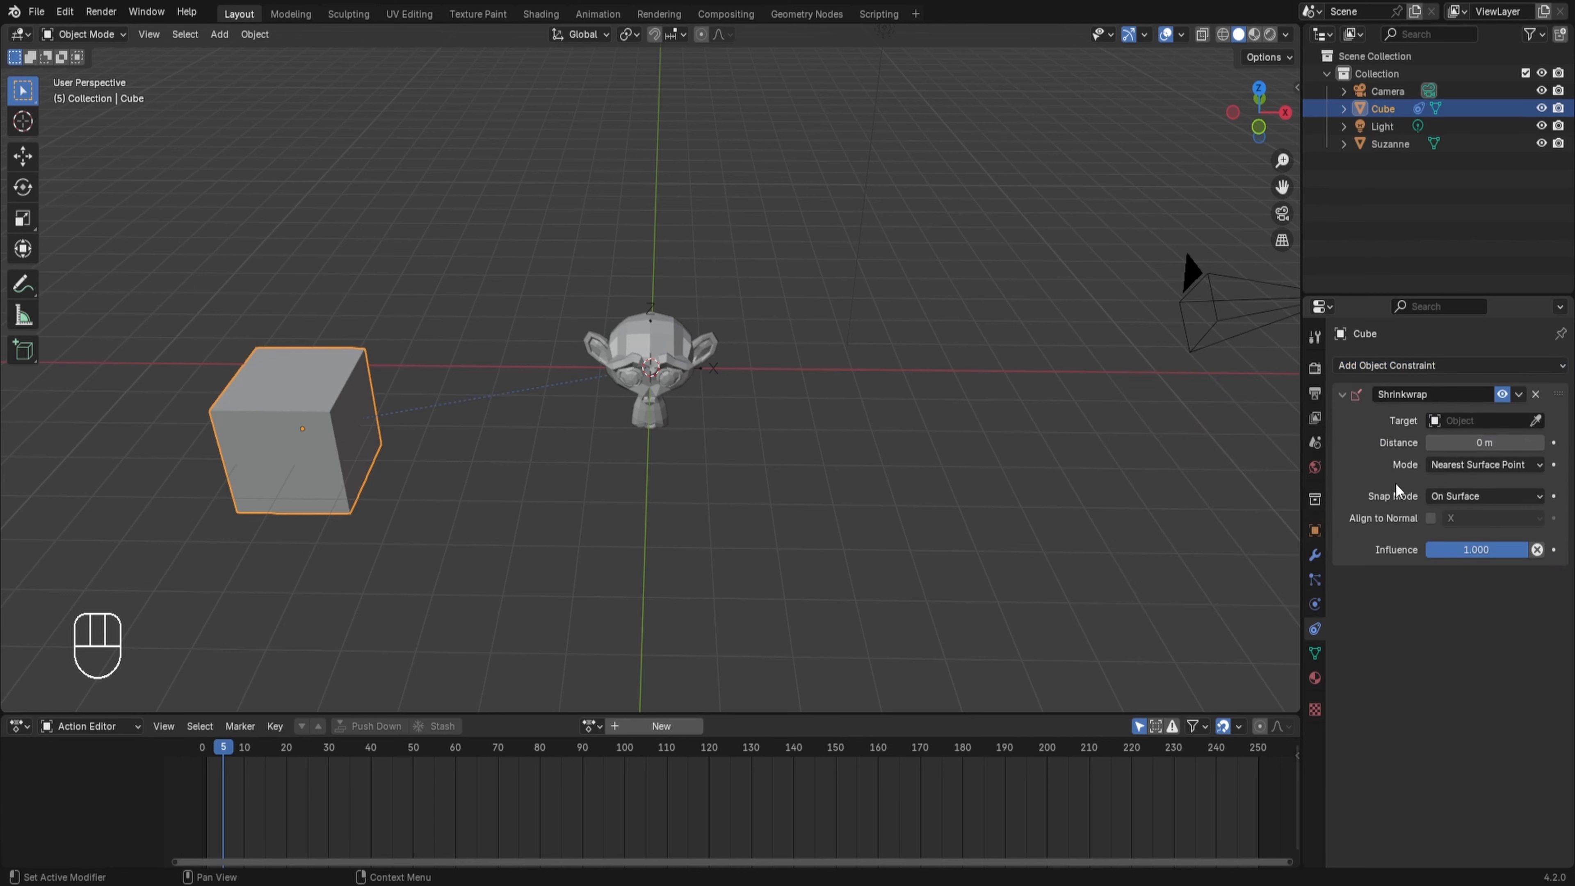
Step: Delete the monkey and clear the cube's location so it sits at the world origin
{"action": "left_click", "coordinate": [681, 347]}
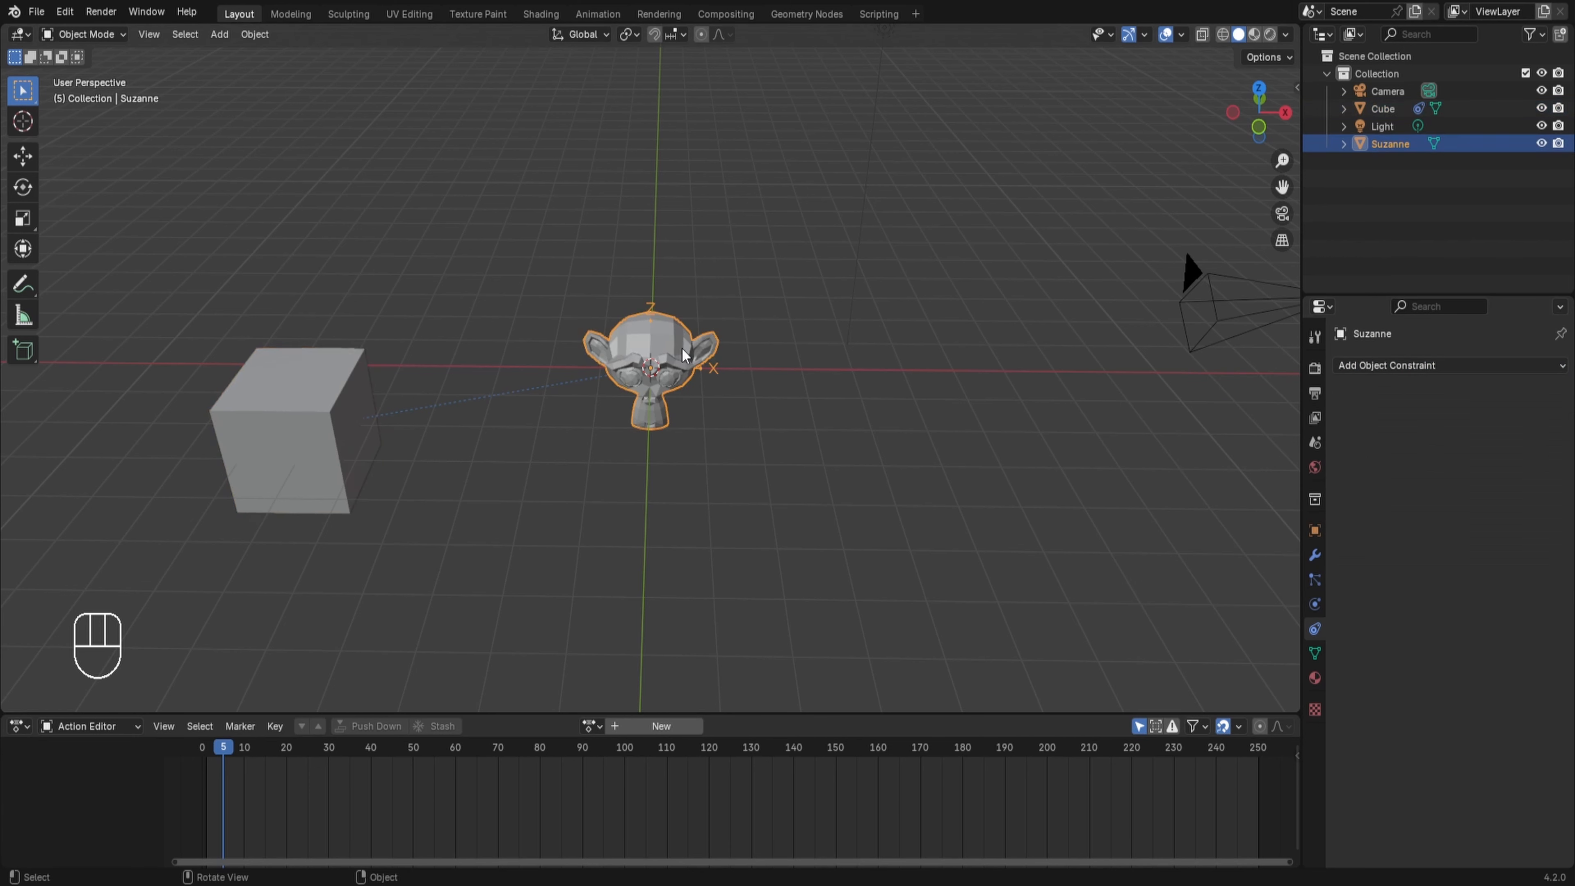
{"action": "key", "text": "x"}
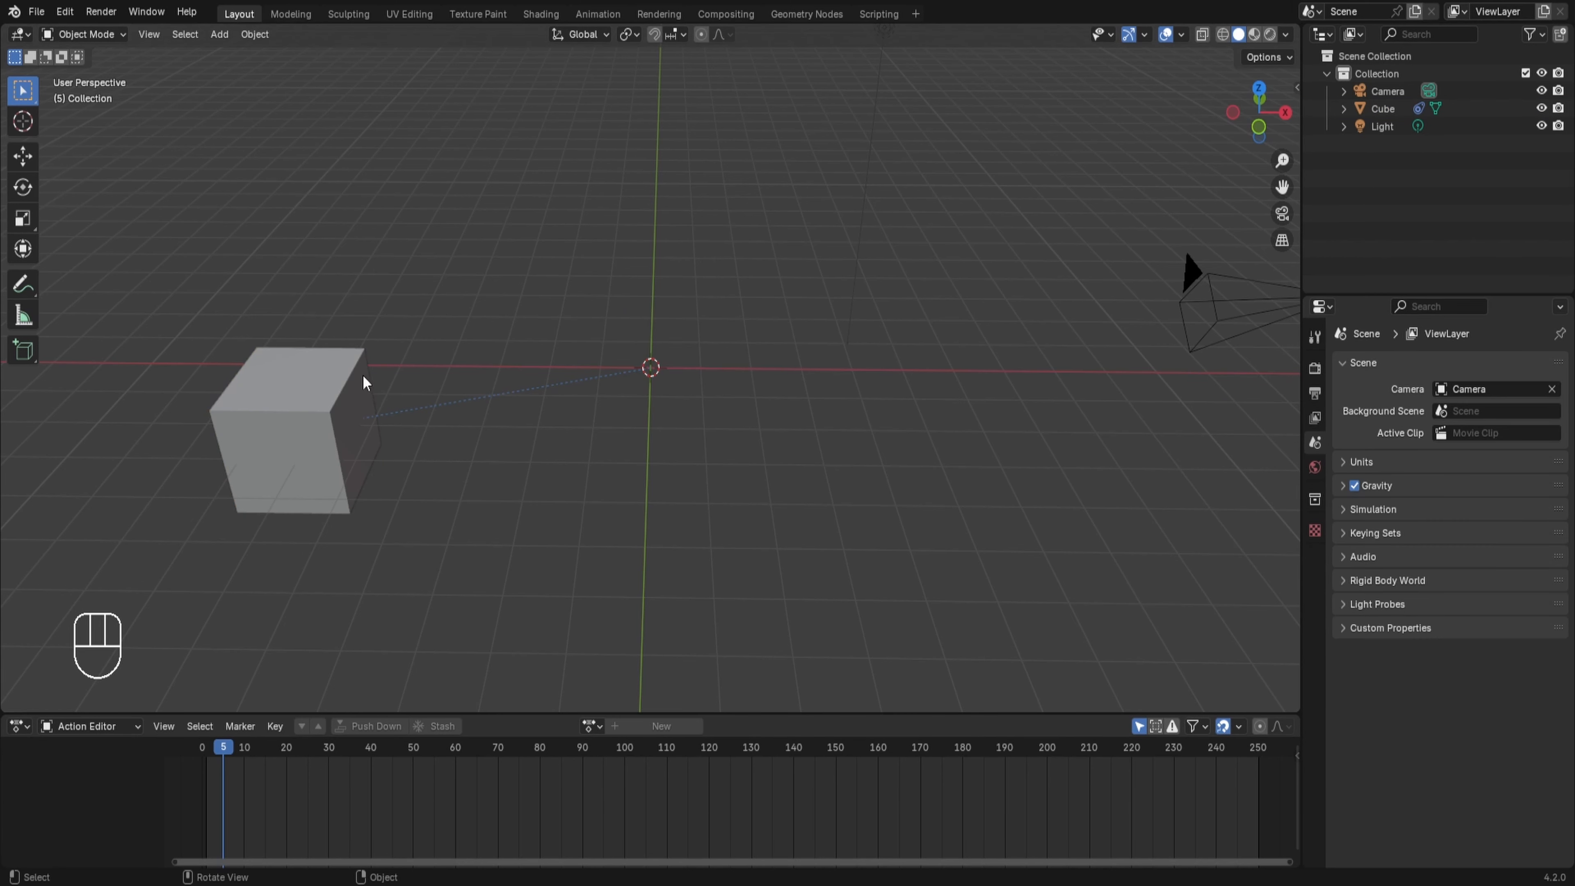
{"action": "left_click", "coordinate": [318, 407]}
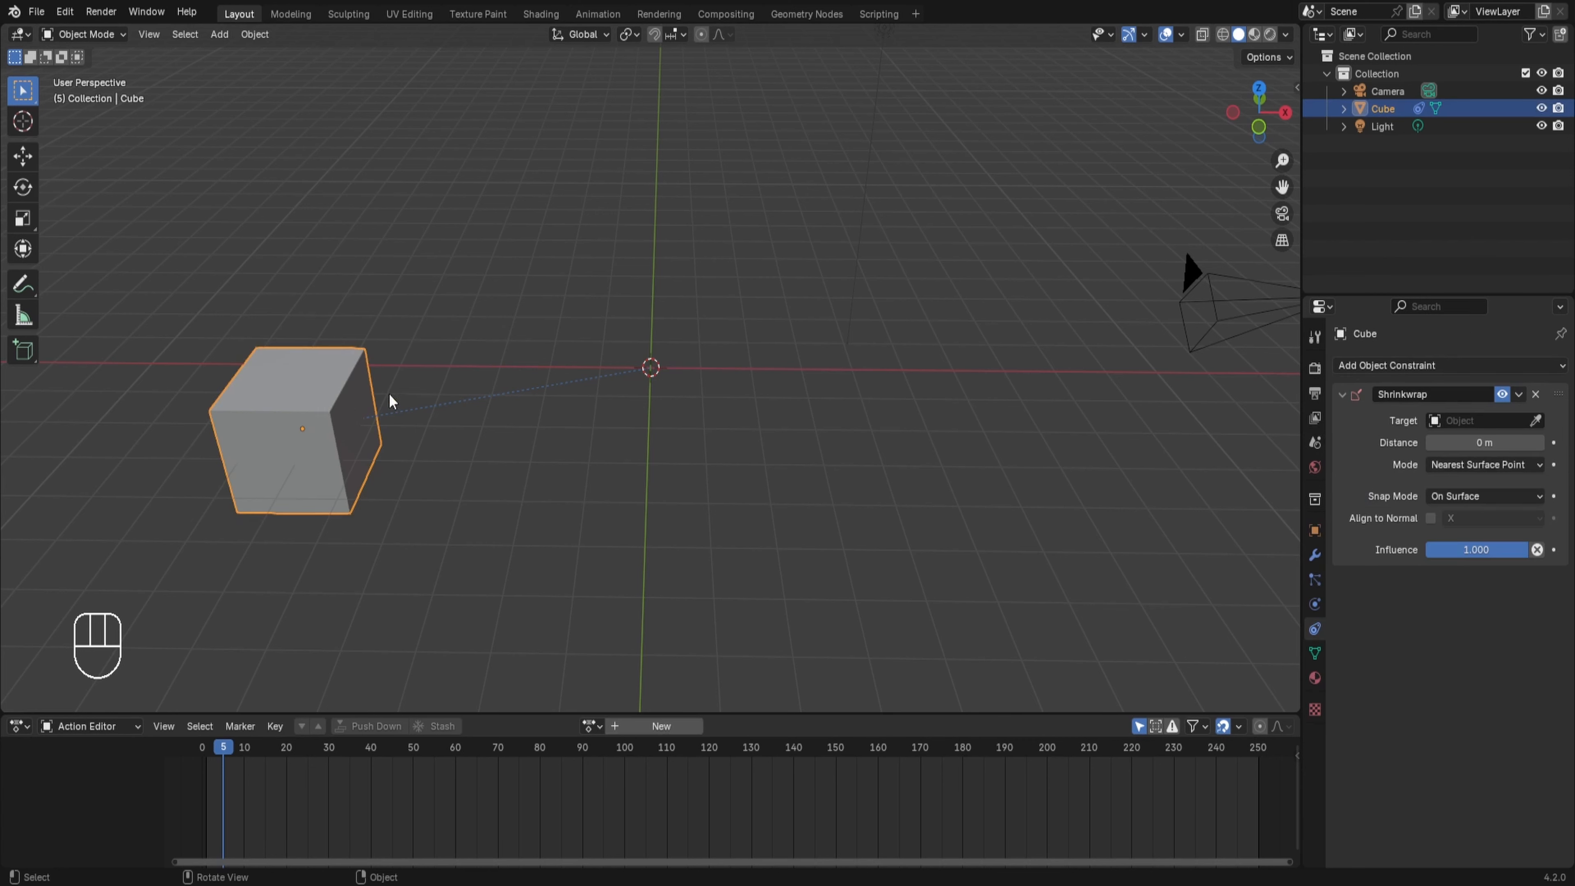
{"action": "key", "text": "alt+g"}
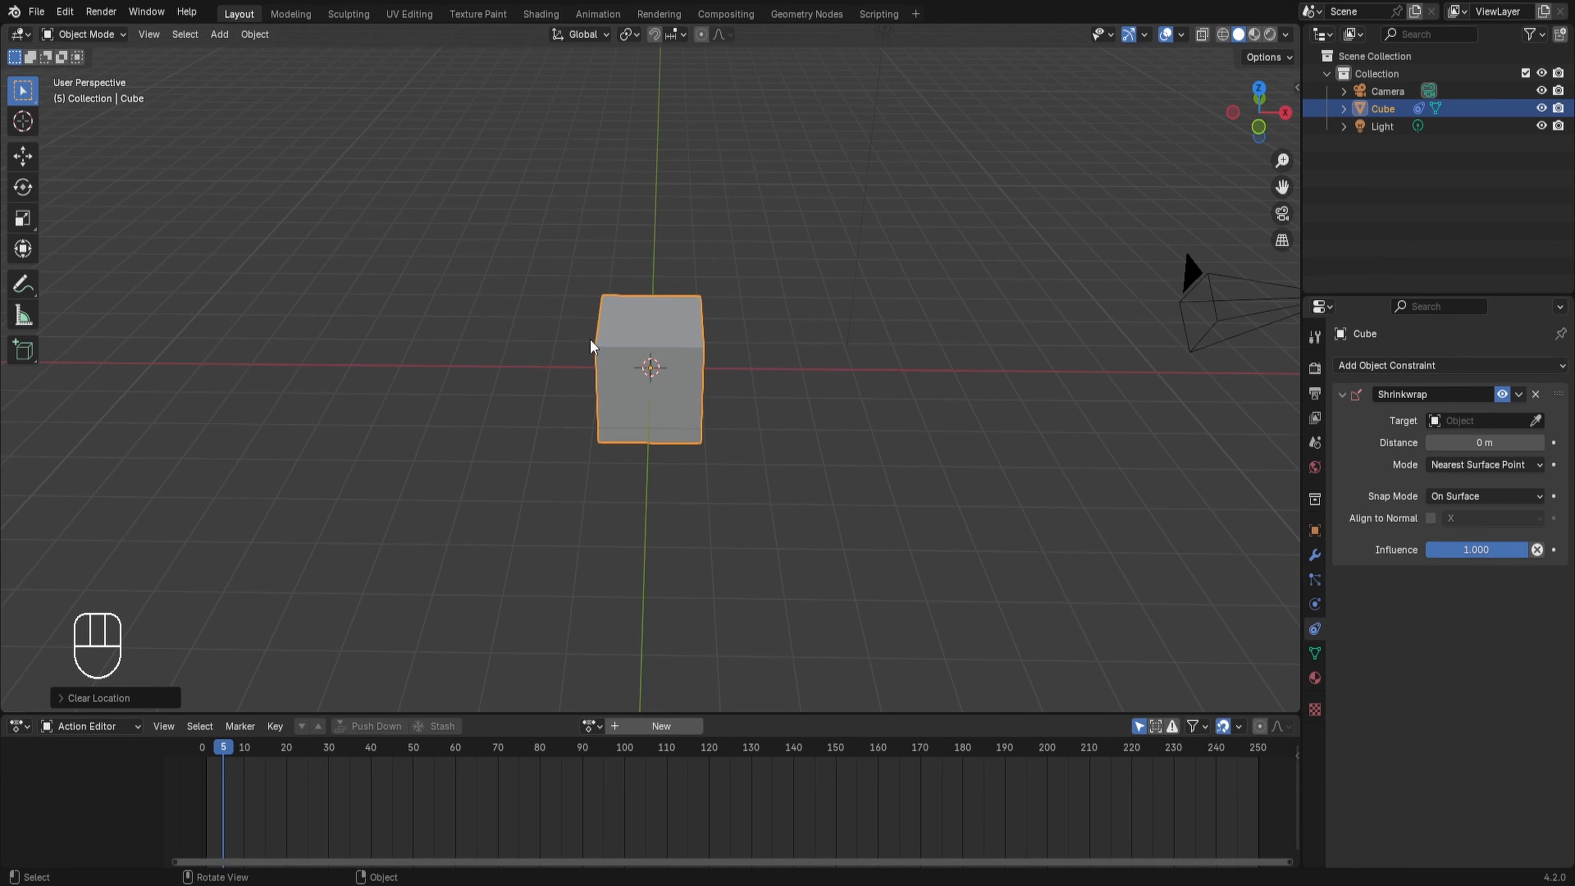
Step: Add a UV sphere and move it along the negative X axis until it stands clear beside the cube
{"action": "key", "text": "shift+a"}
{"action": "mouse_move", "coordinate": [557, 362]}
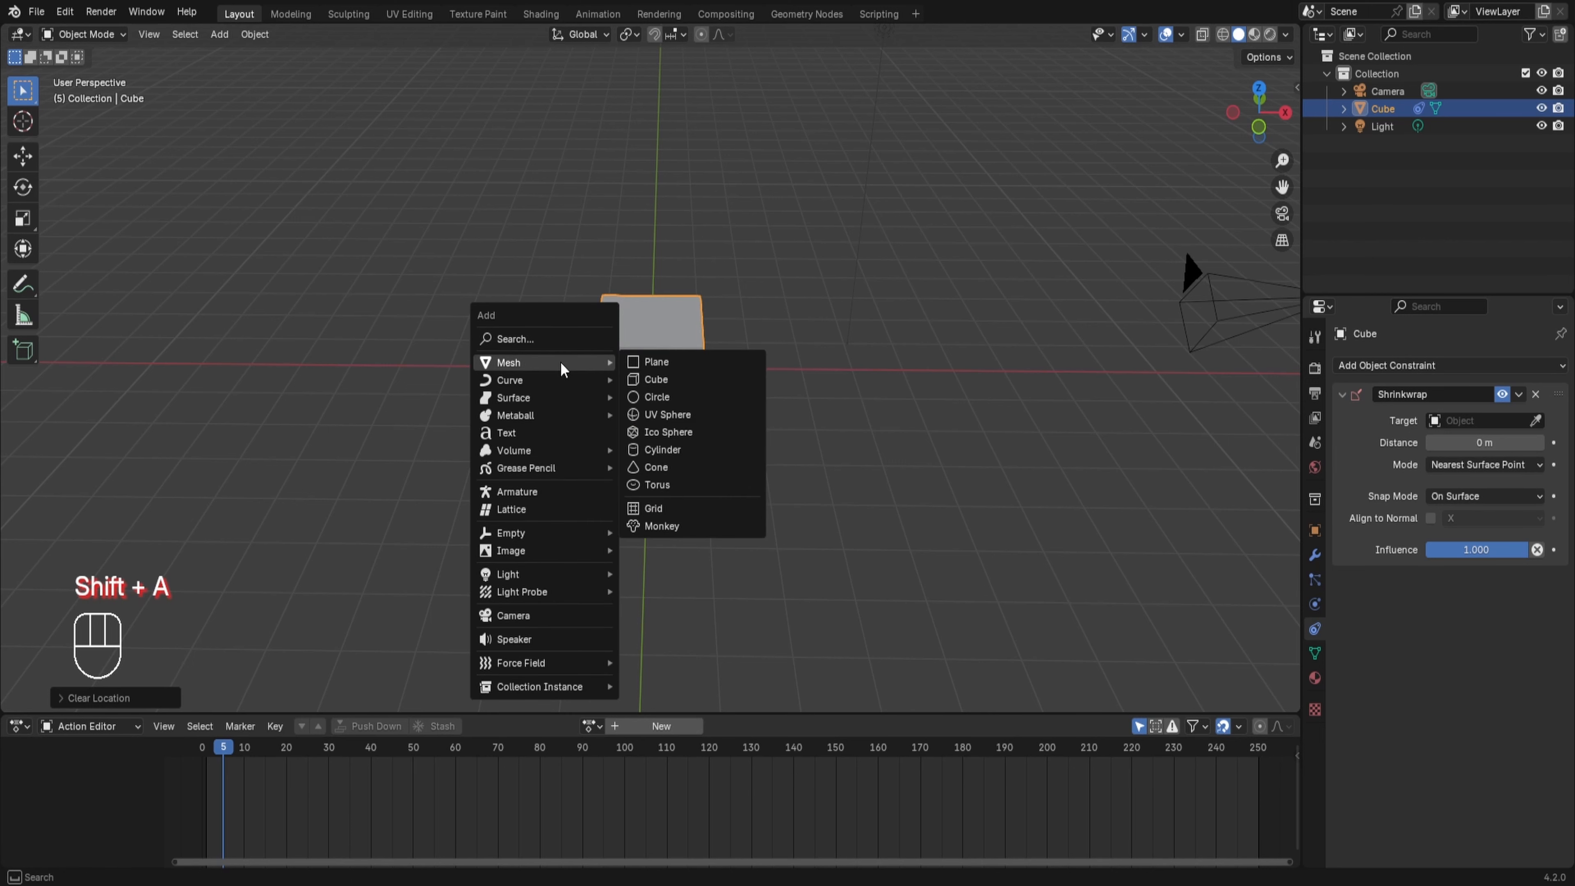
{"action": "left_click", "coordinate": [648, 415]}
{"action": "key", "text": "g"}
{"action": "key", "text": "x"}
{"action": "left_click", "coordinate": [503, 393]}
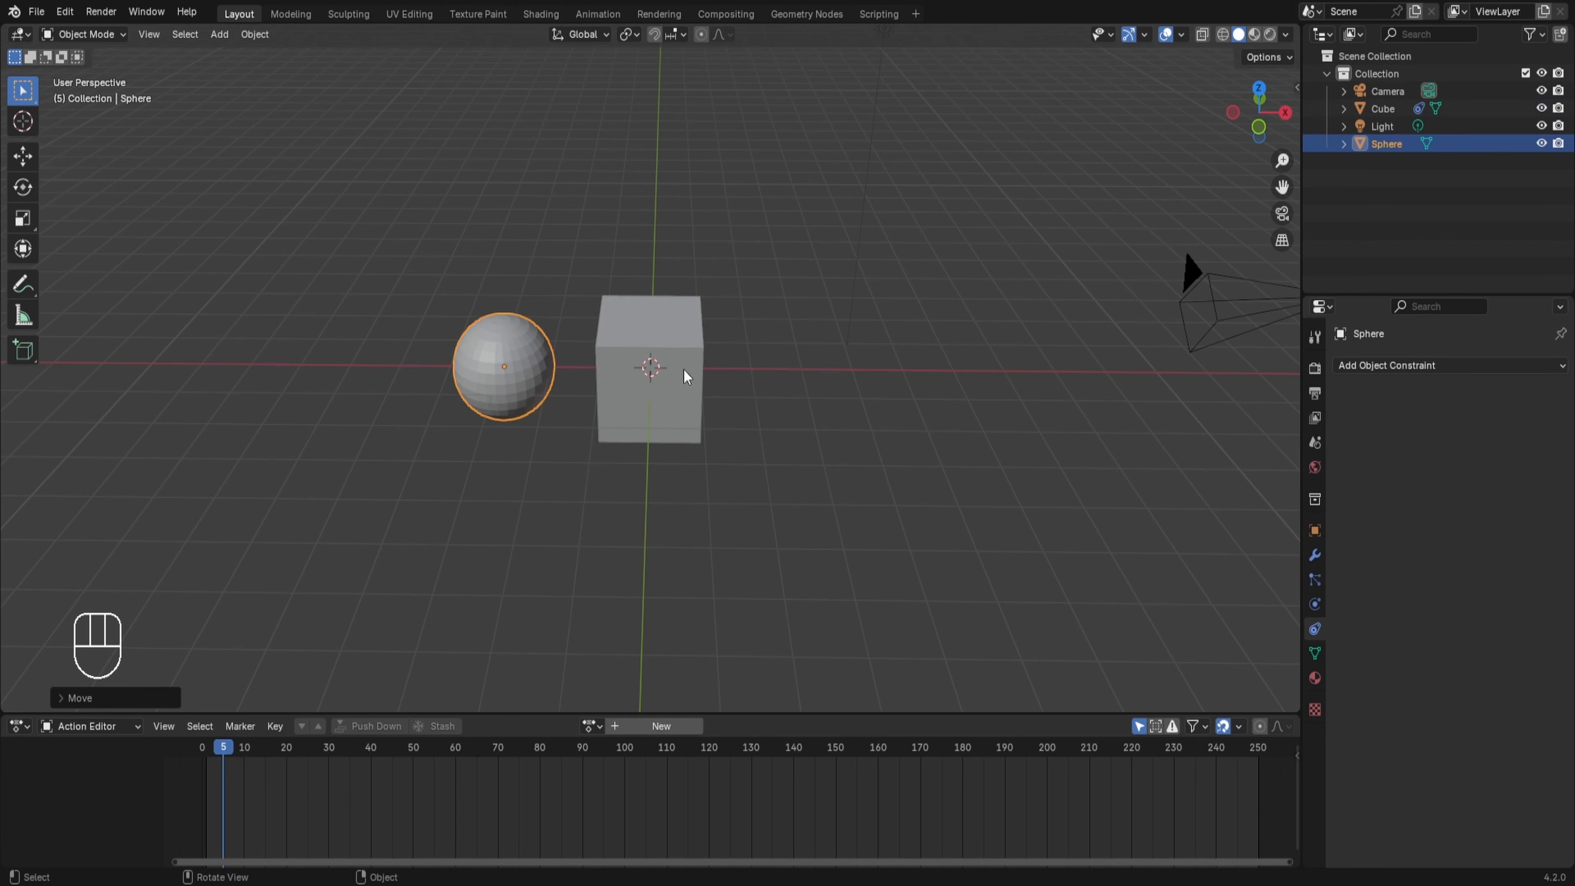
Step: Scale the cube's mesh down in Edit Mode to about a quarter of its size, then return to Object Mode
{"action": "key", "text": "KP_1"}
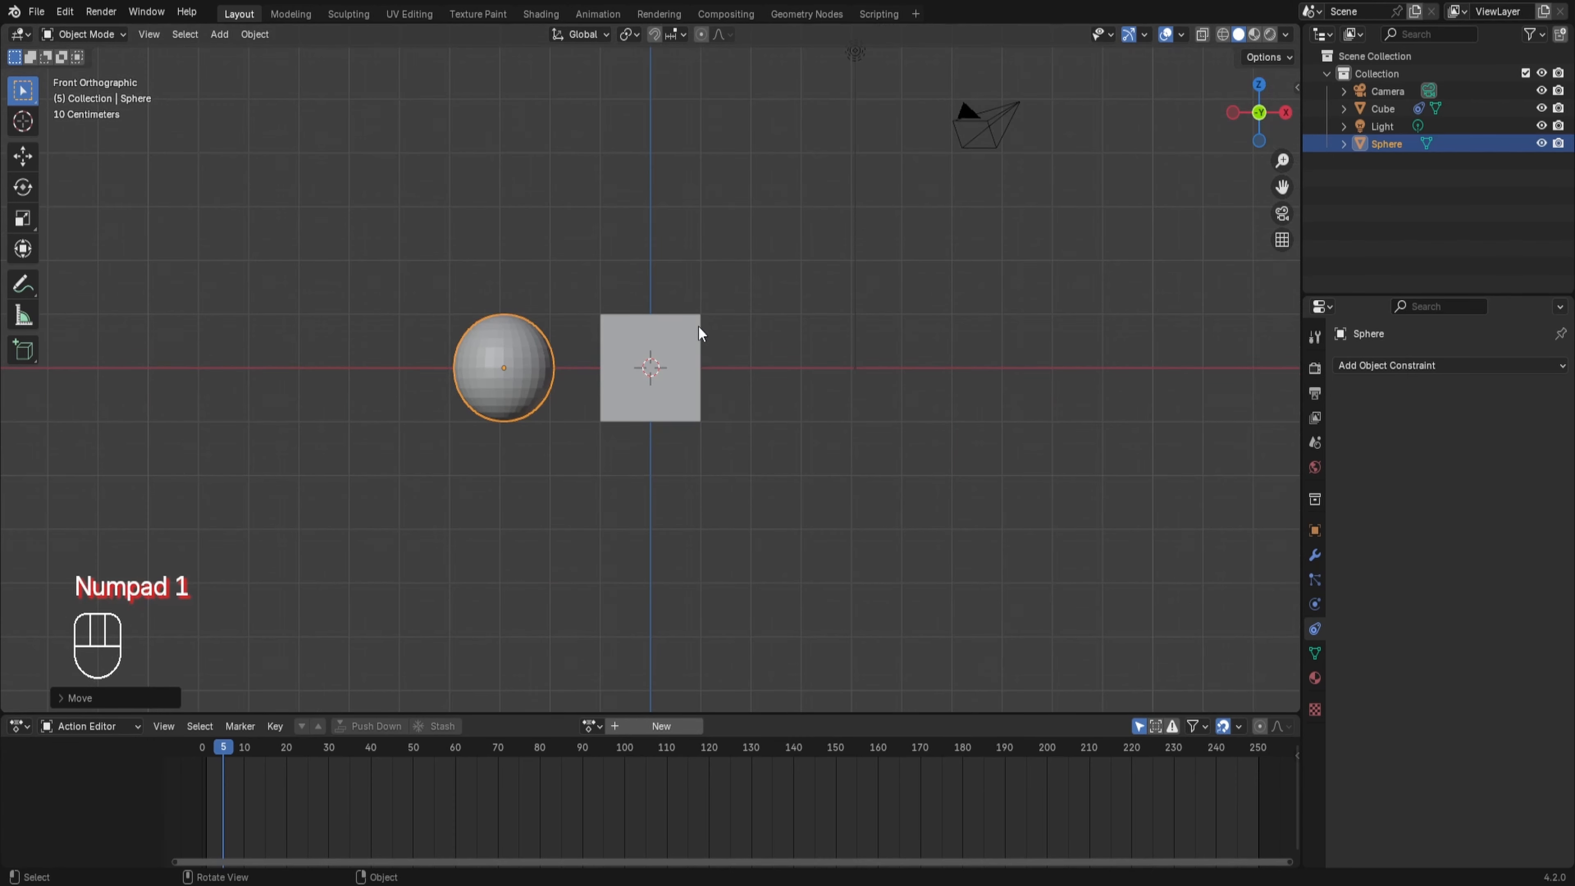
{"action": "left_click", "coordinate": [658, 347]}
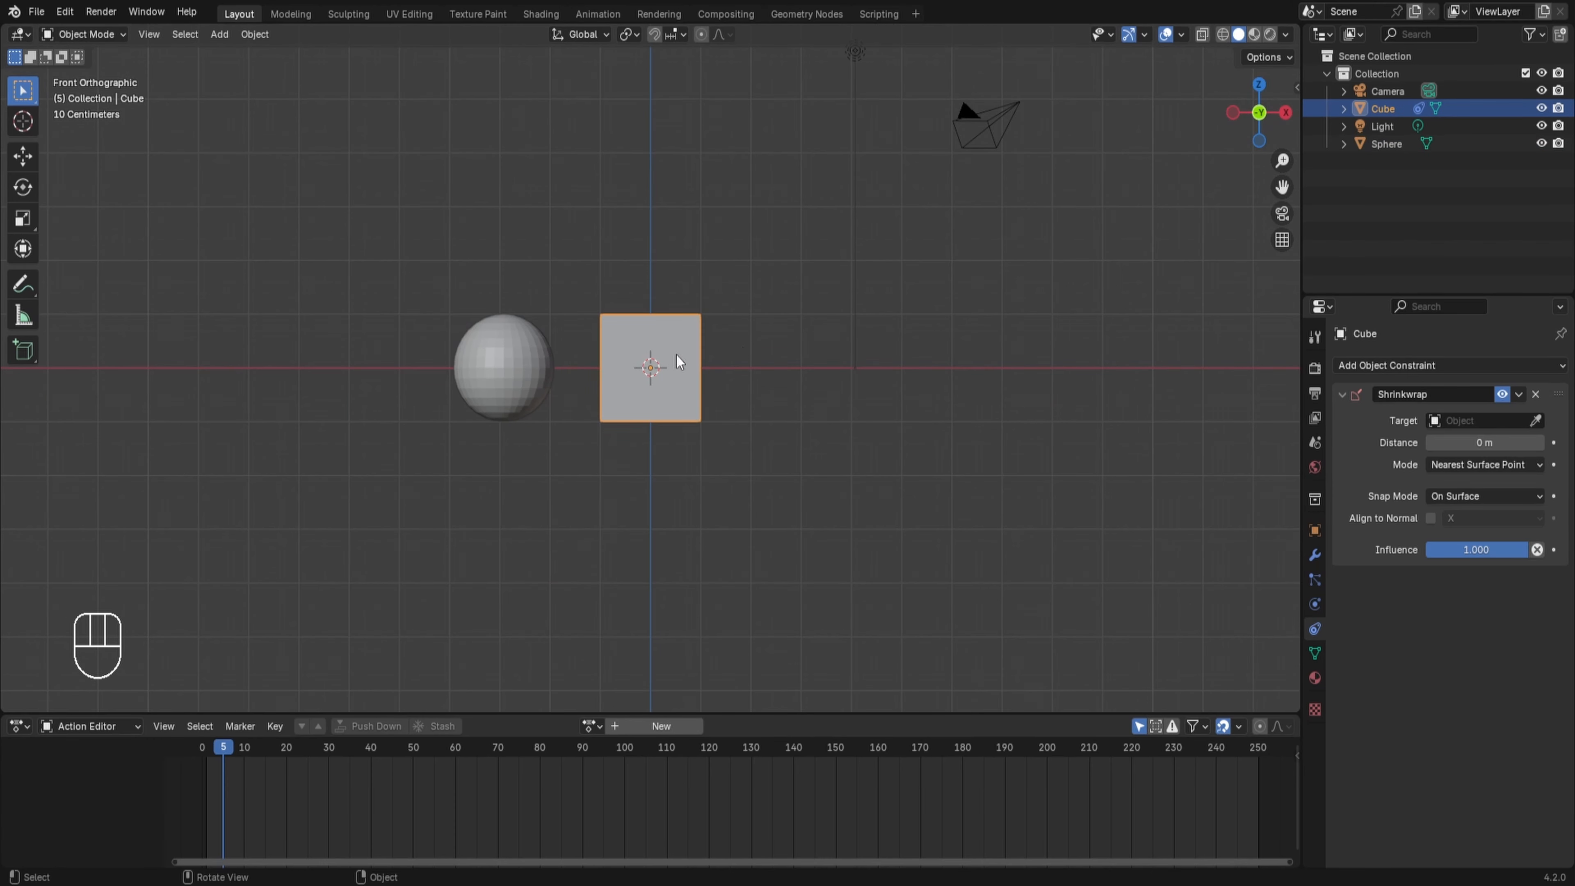
{"action": "key", "text": "Tab"}
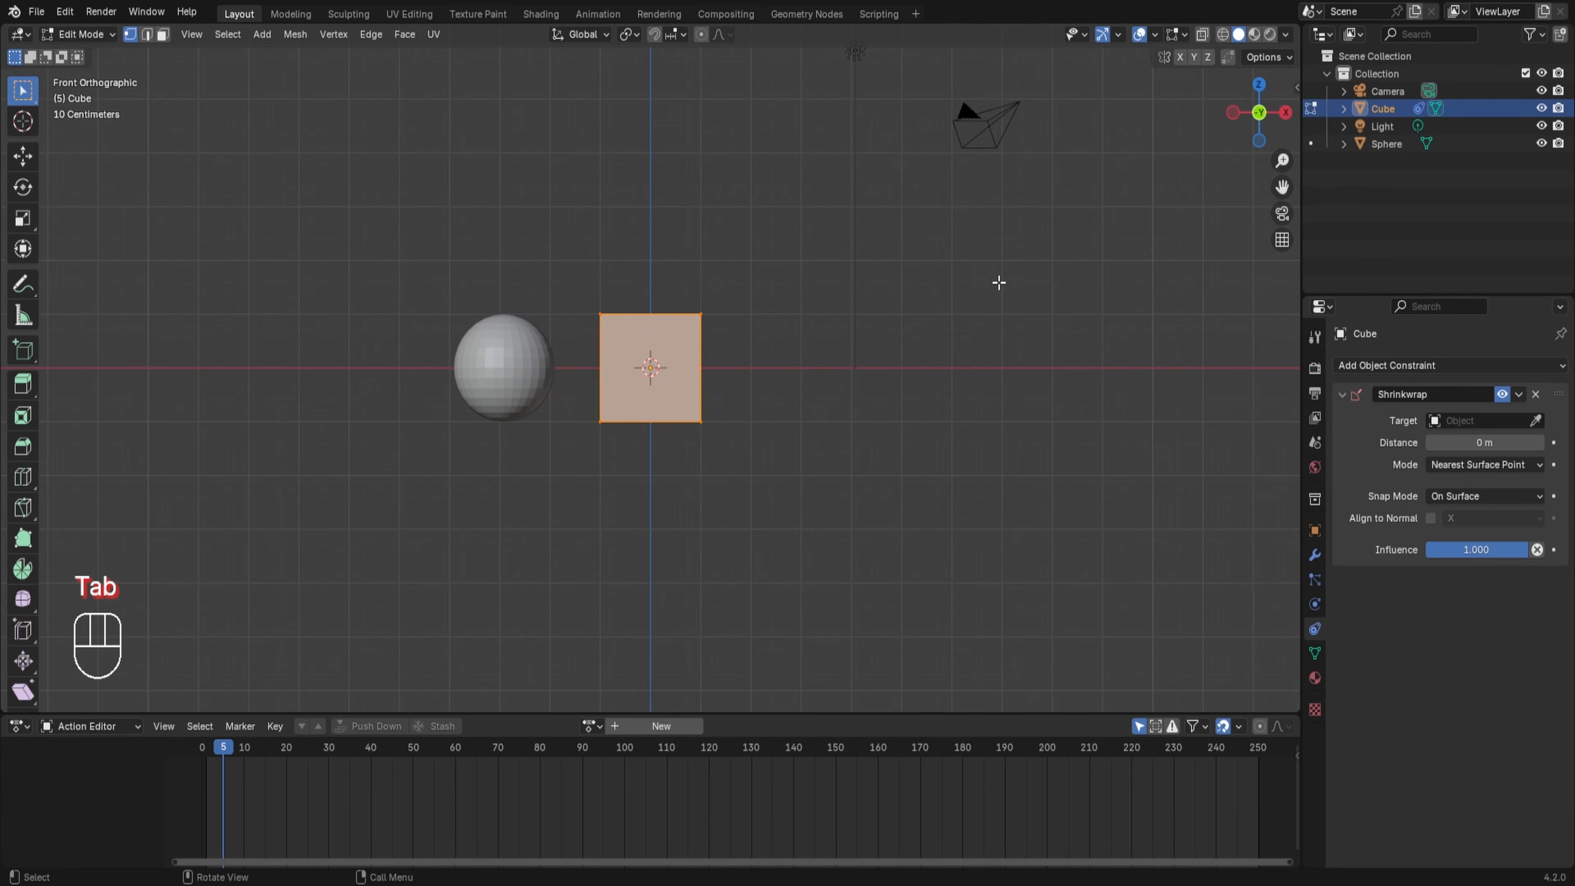
{"action": "key", "text": "s"}
{"action": "left_click", "coordinate": [745, 351]}
{"action": "key", "text": "Tab"}
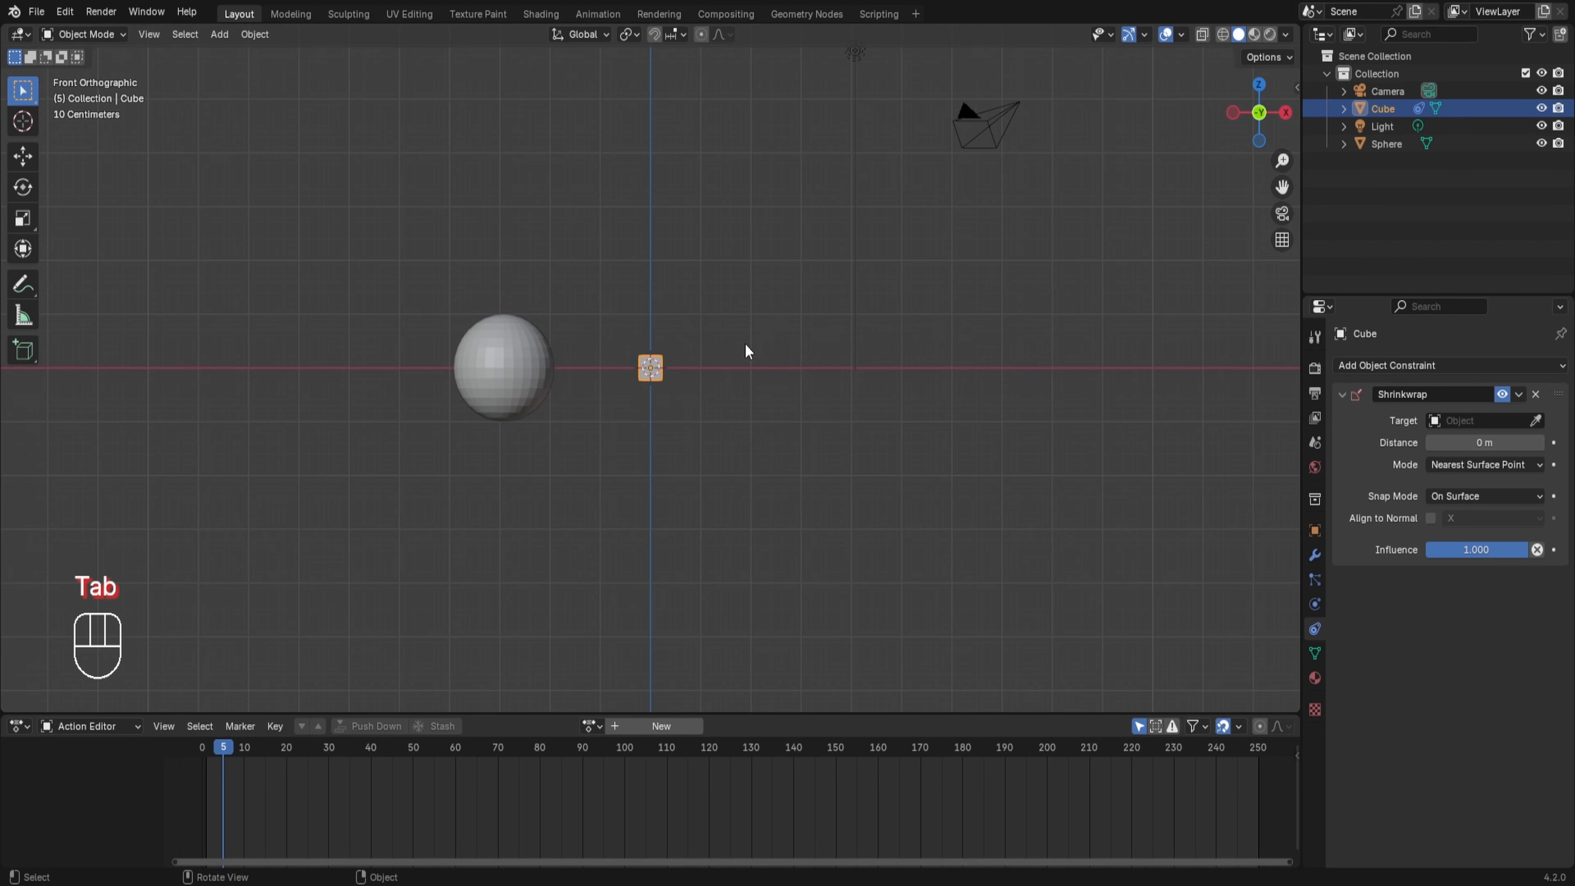
{"action": "scroll", "coordinate": [745, 352], "scroll_direction": "up", "scroll_amount": 4}
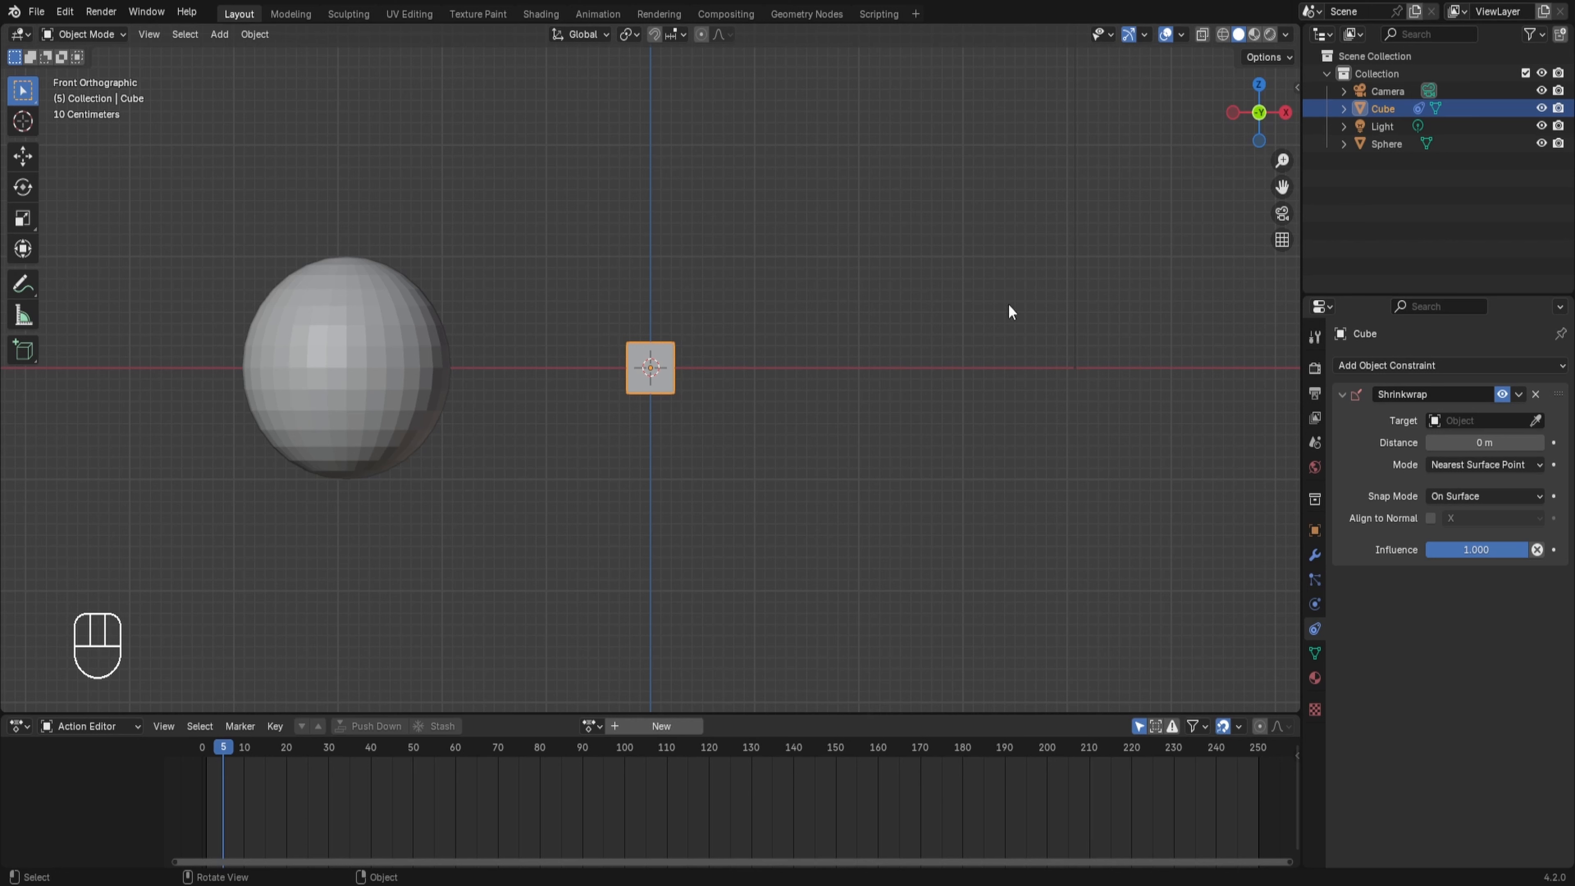
Step: Set the sphere as the Shrinkwrap constraint's target and try moving the cube along the sphere's surface
{"action": "left_click", "coordinate": [1535, 420]}
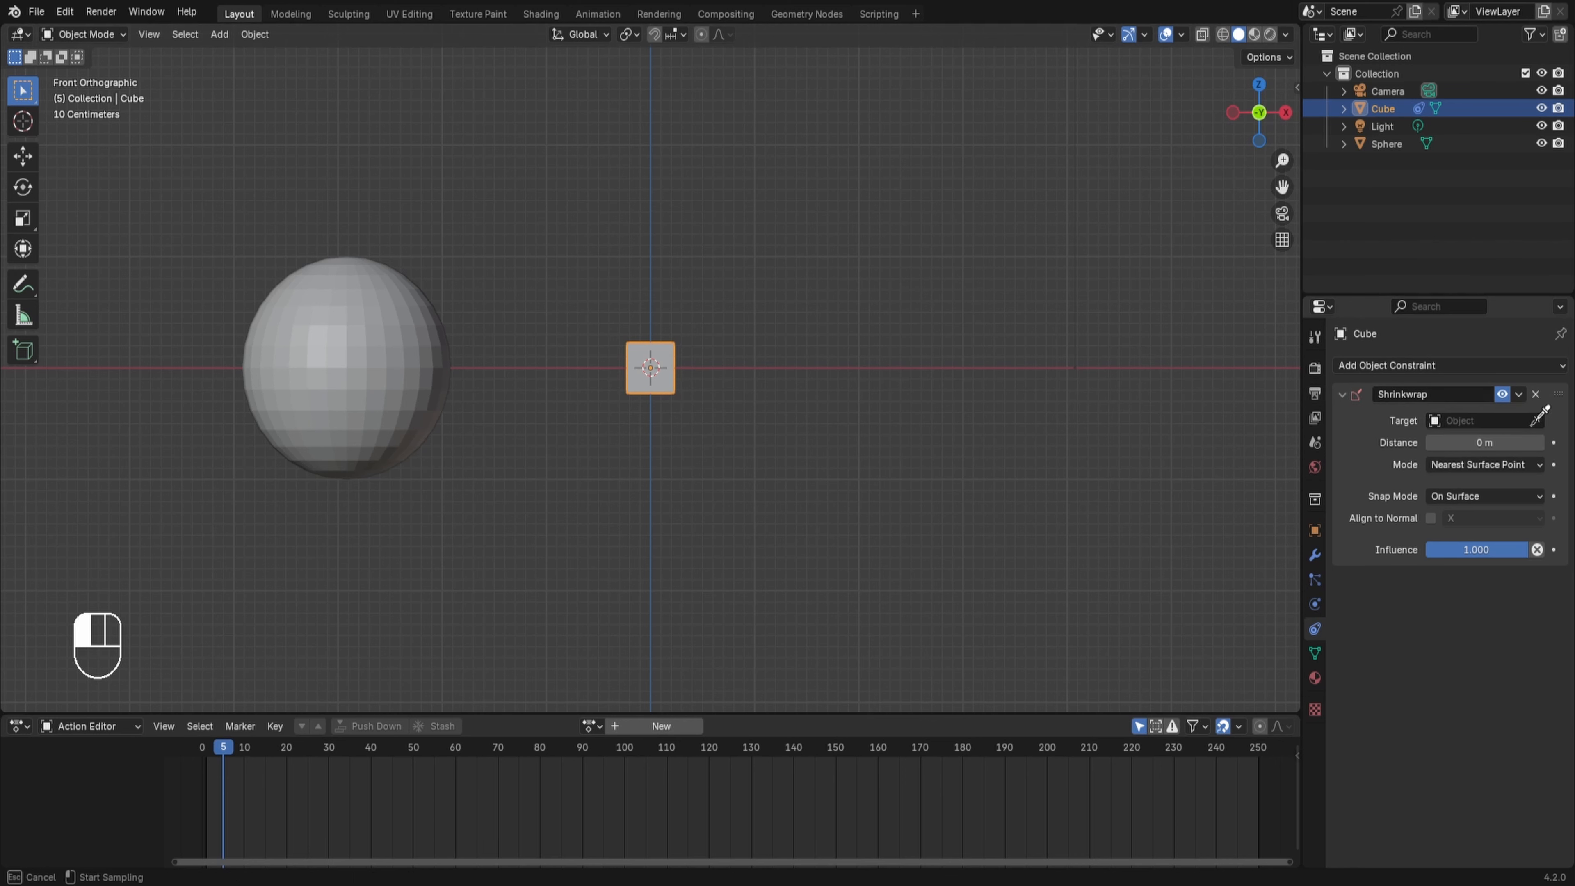
{"action": "left_click", "coordinate": [406, 301]}
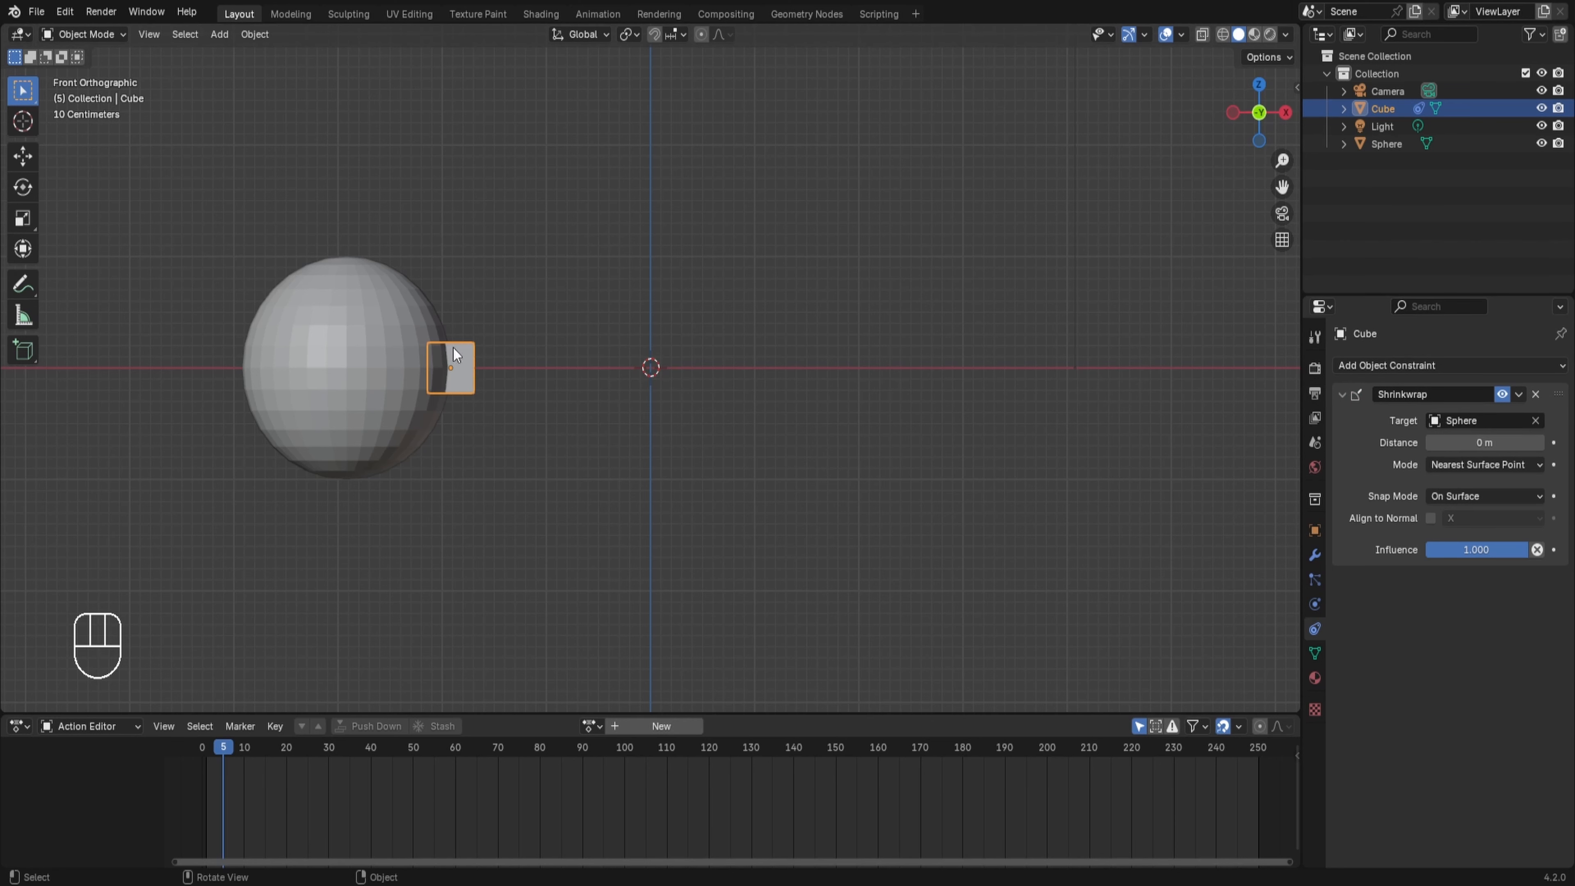
{"action": "scroll", "coordinate": [424, 352], "scroll_direction": "up", "scroll_amount": 1}
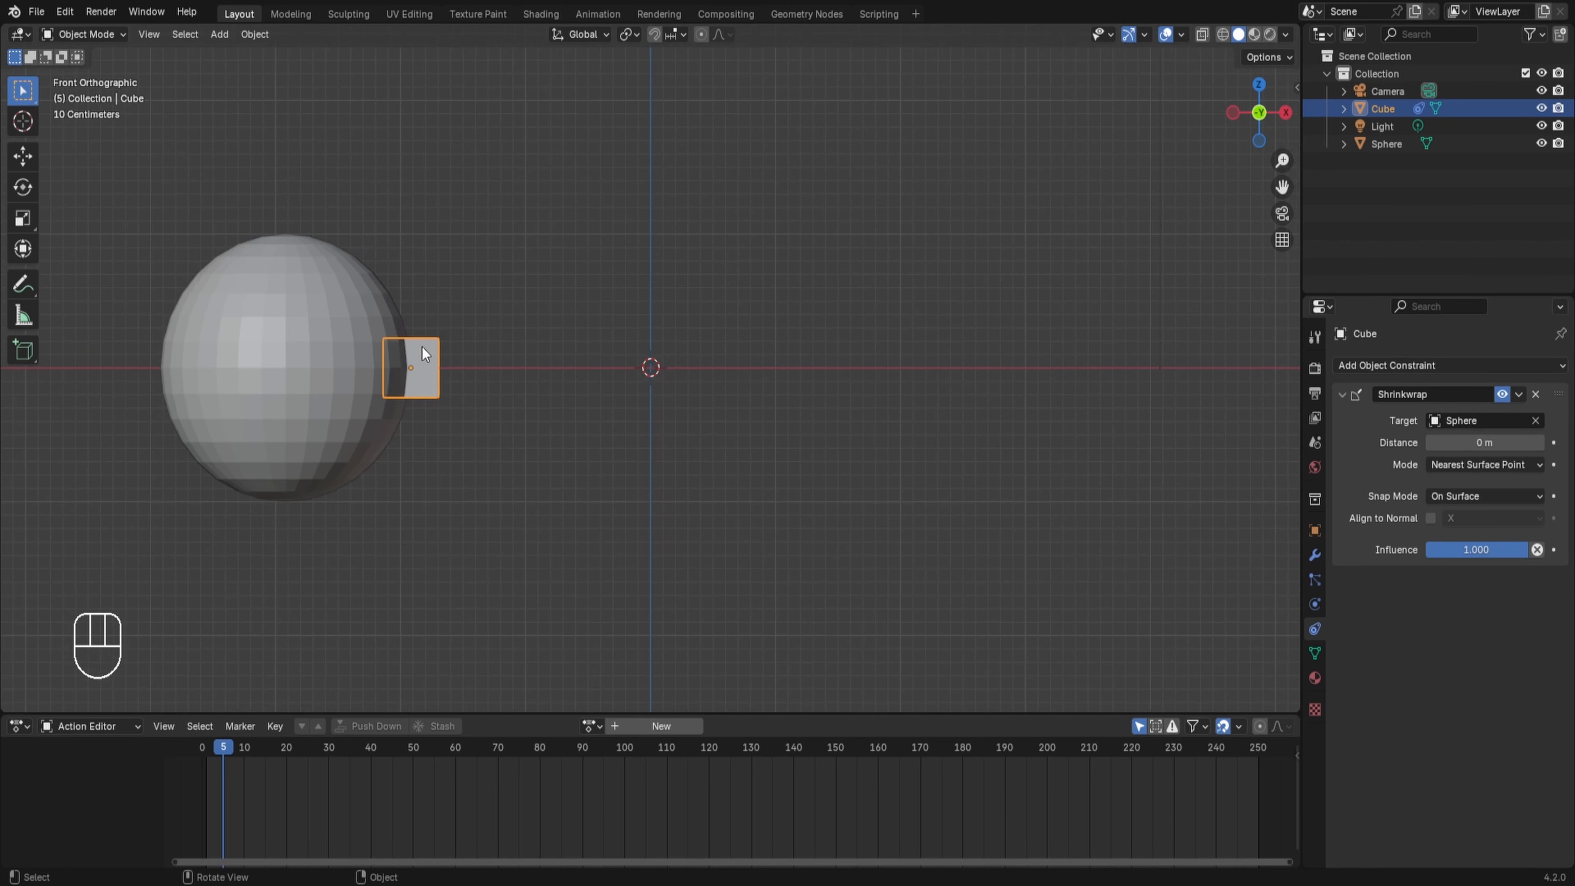
{"action": "middle_click_drag", "start_coordinate": [515, 355], "coordinate": [769, 385], "text": "shift"}
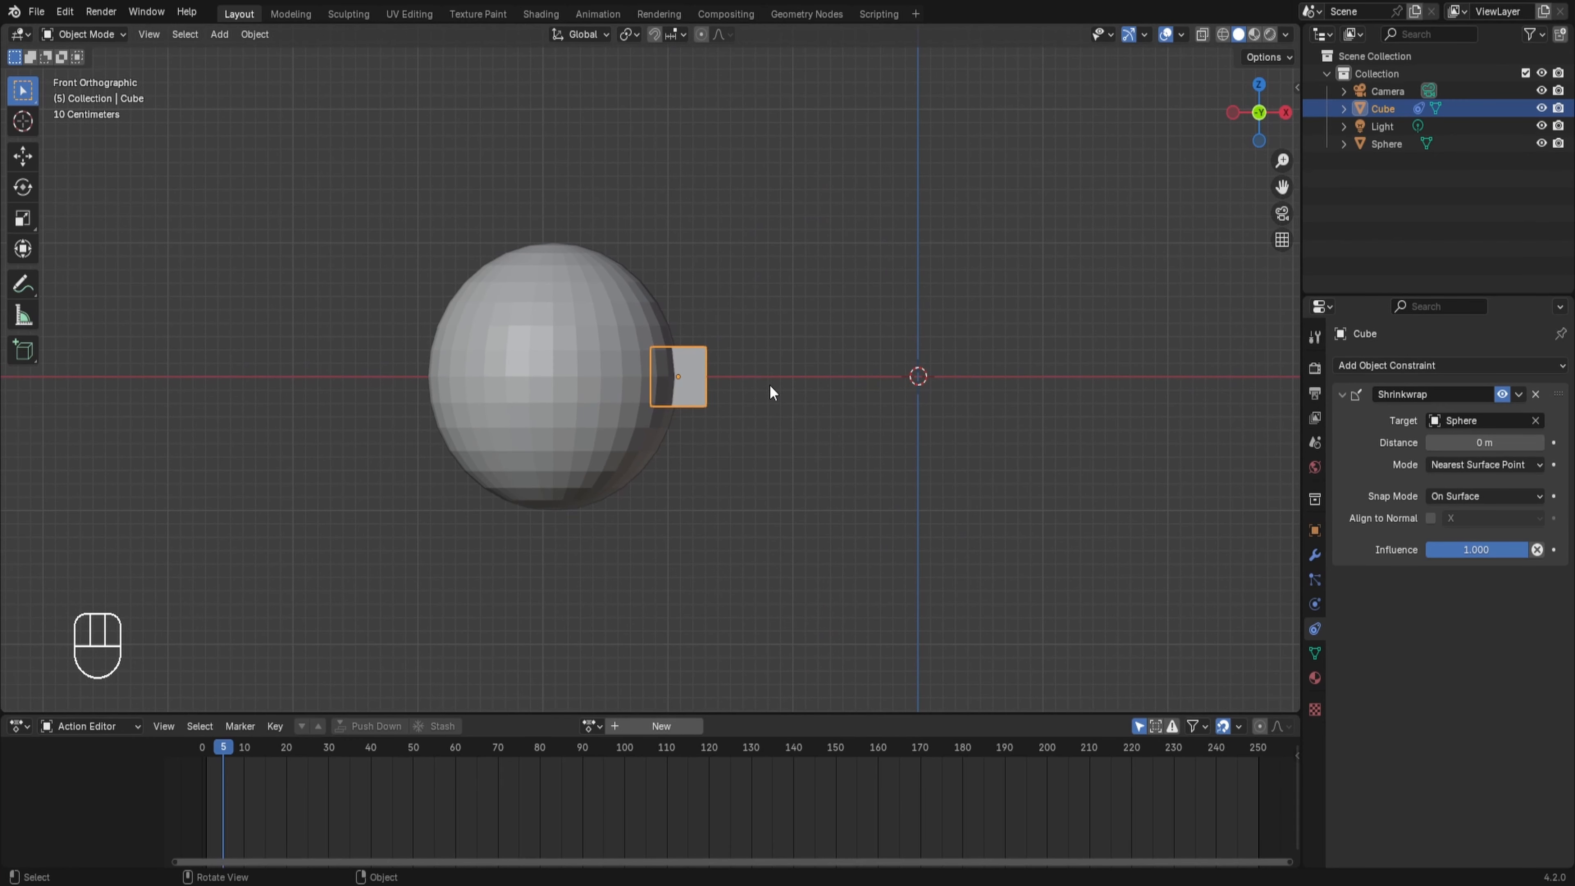
{"action": "key", "text": "g"}
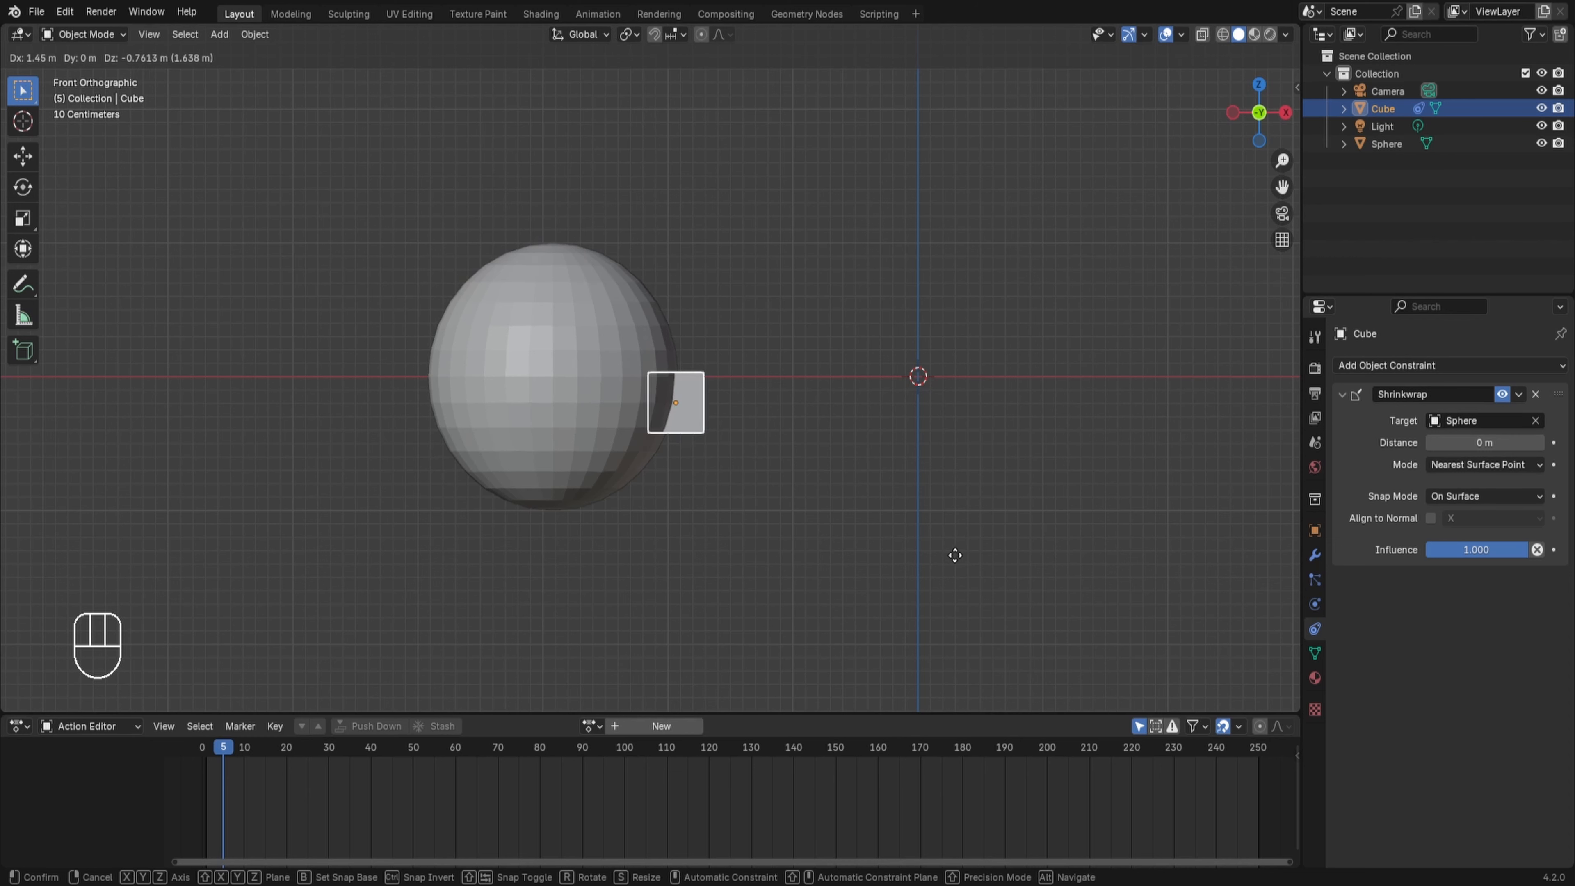
{"action": "left_click", "coordinate": [987, 520]}
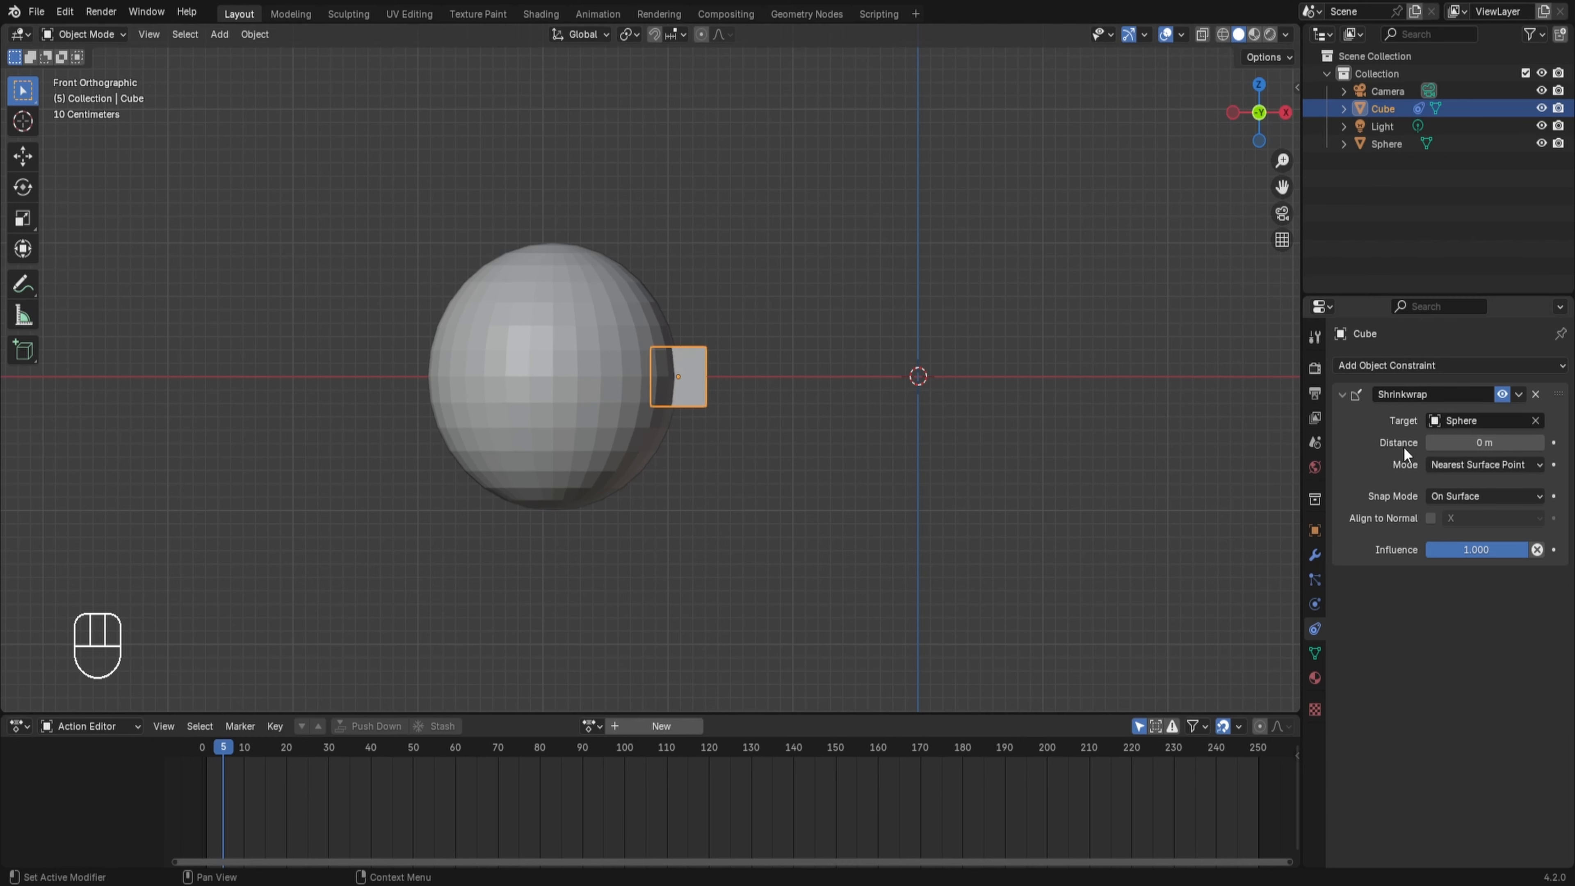
Step: Set the Shrinkwrap constraint's distance to 1.9 m and try moving the cube around the sphere
{"action": "left_click", "coordinate": [1484, 442]}
{"action": "type", "text": "1"}
{"action": "key", "text": "Return"}
{"action": "left_click_drag", "start_coordinate": [1484, 442], "coordinate": [1512, 442]}
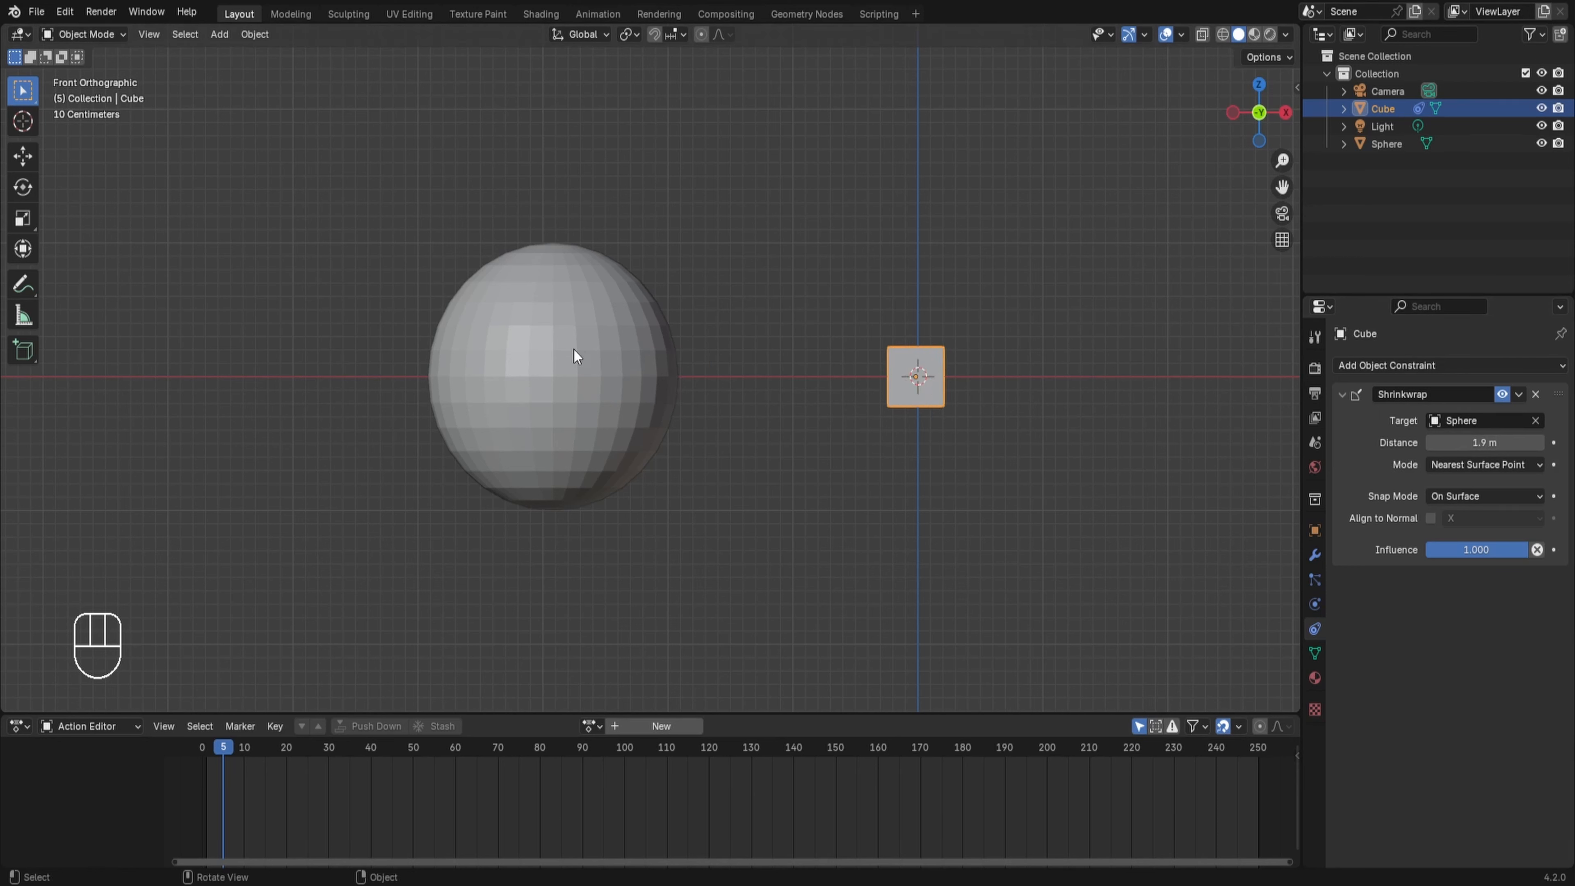
{"action": "scroll", "coordinate": [852, 456], "scroll_direction": "down", "scroll_amount": 1}
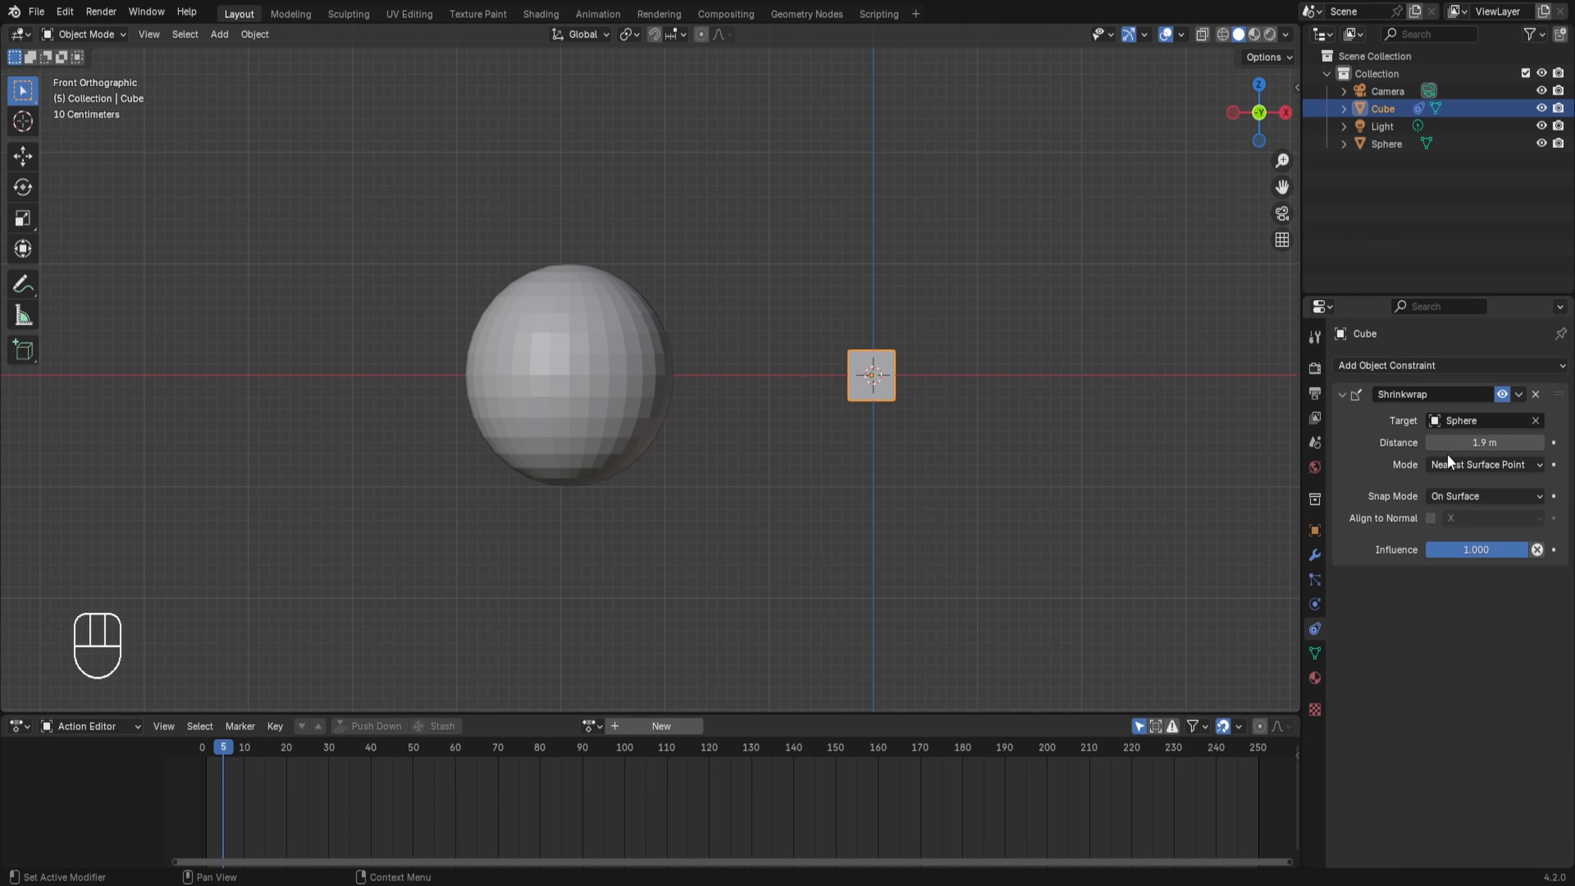
{"action": "key", "text": "g"}
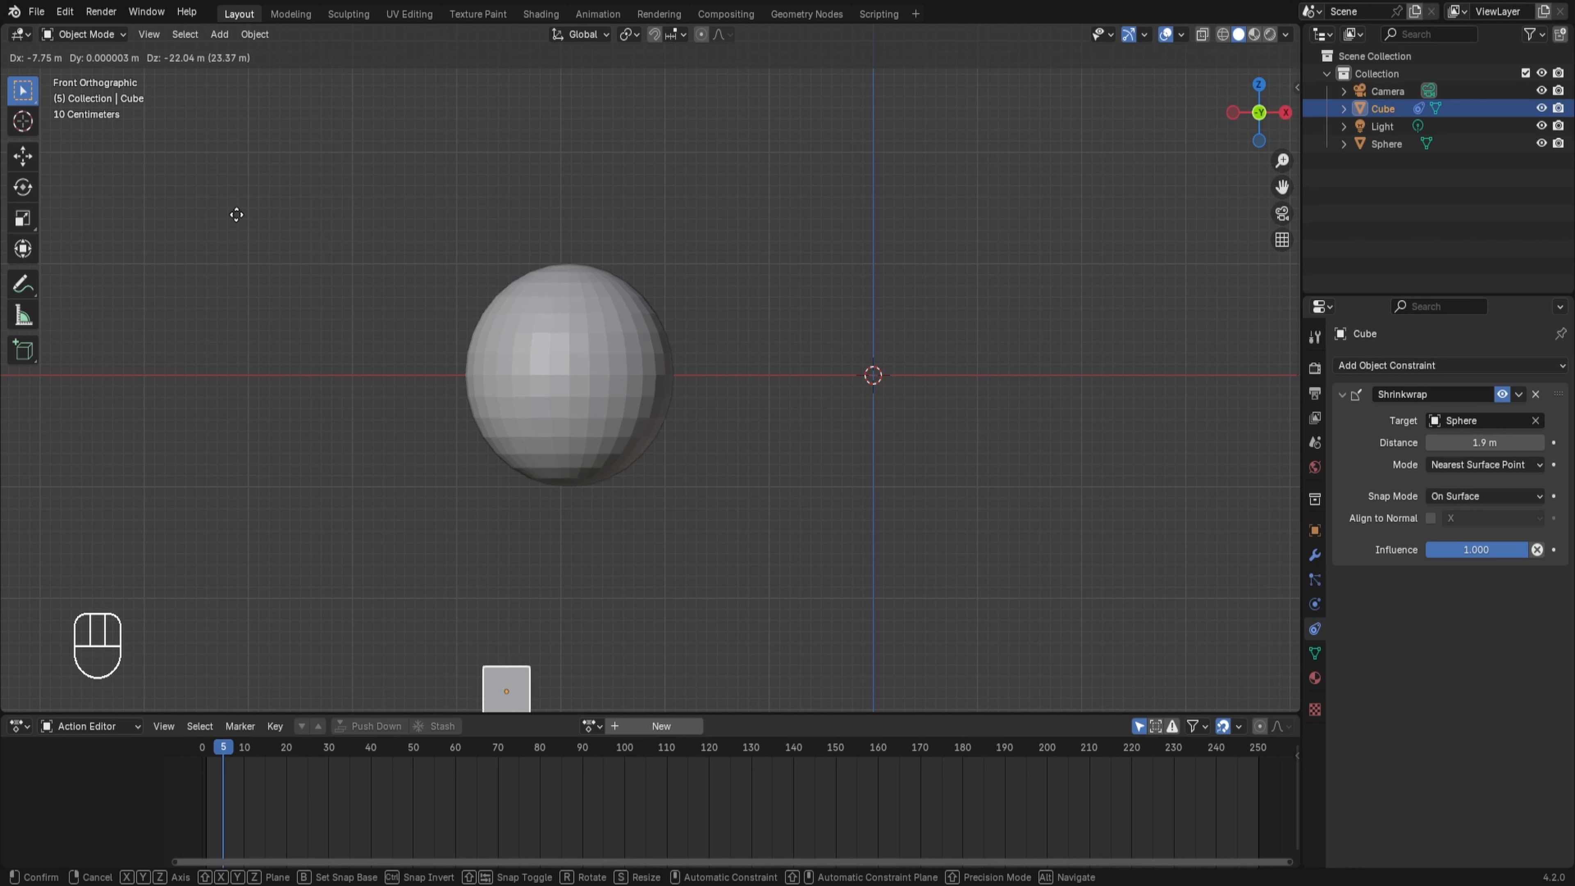
{"action": "right_click", "coordinate": [214, 231]}
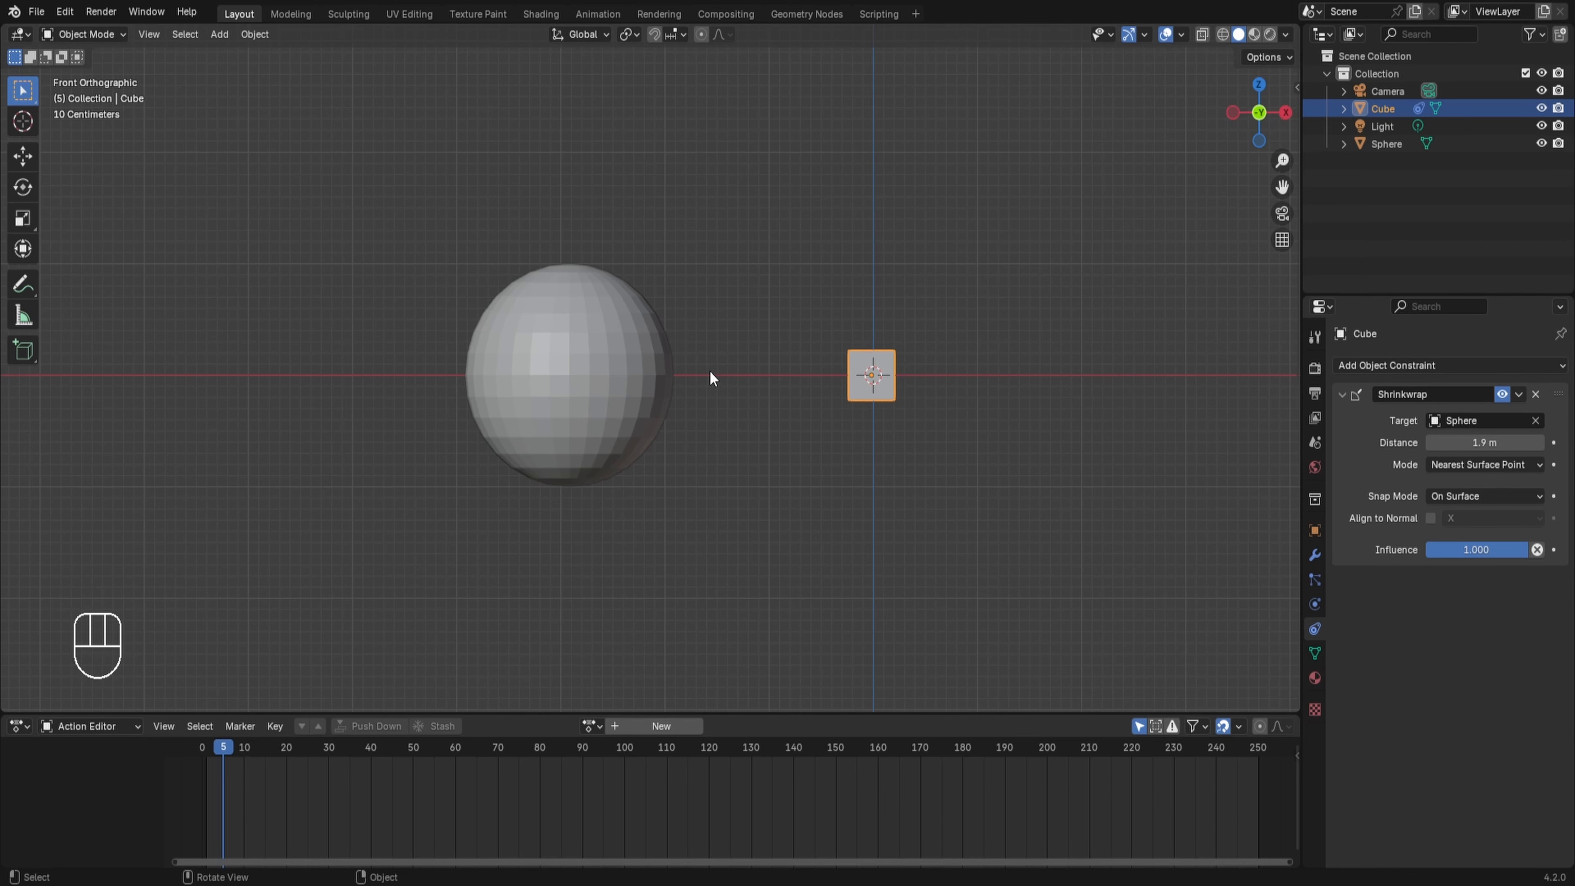
Step: Set the Shrinkwrap distance to 0 m and try sliding the cube over the sphere's surface in a perspective view
{"action": "middle_click_drag", "start_coordinate": [963, 341], "coordinate": [1054, 347]}
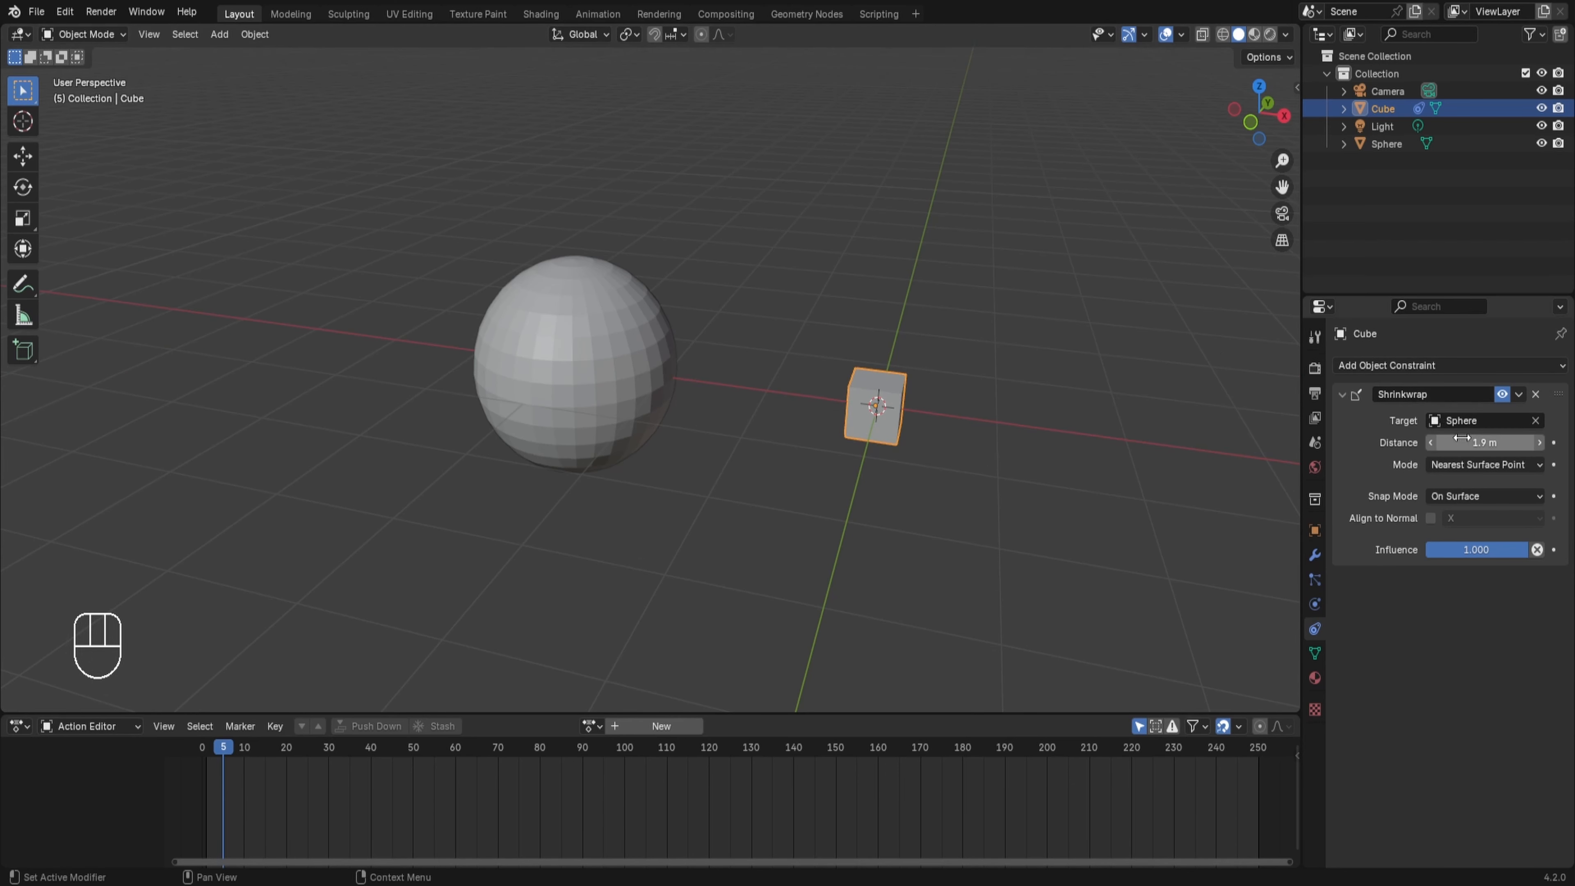
{"action": "left_click", "coordinate": [1483, 442]}
{"action": "type", "text": "0"}
{"action": "key", "text": "Return"}
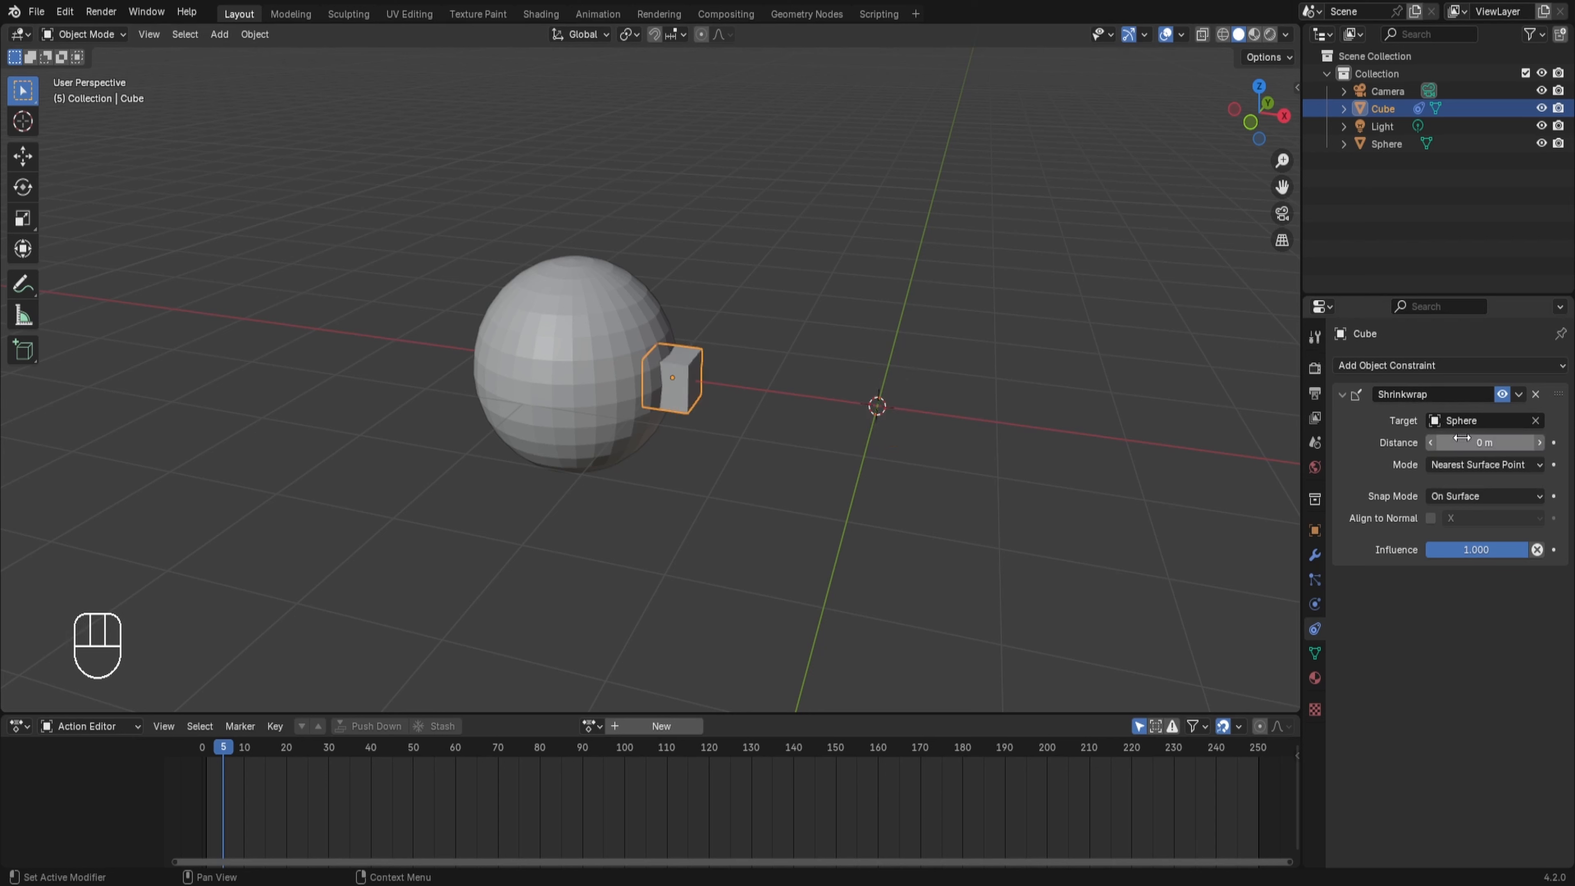
{"action": "key", "text": "g"}
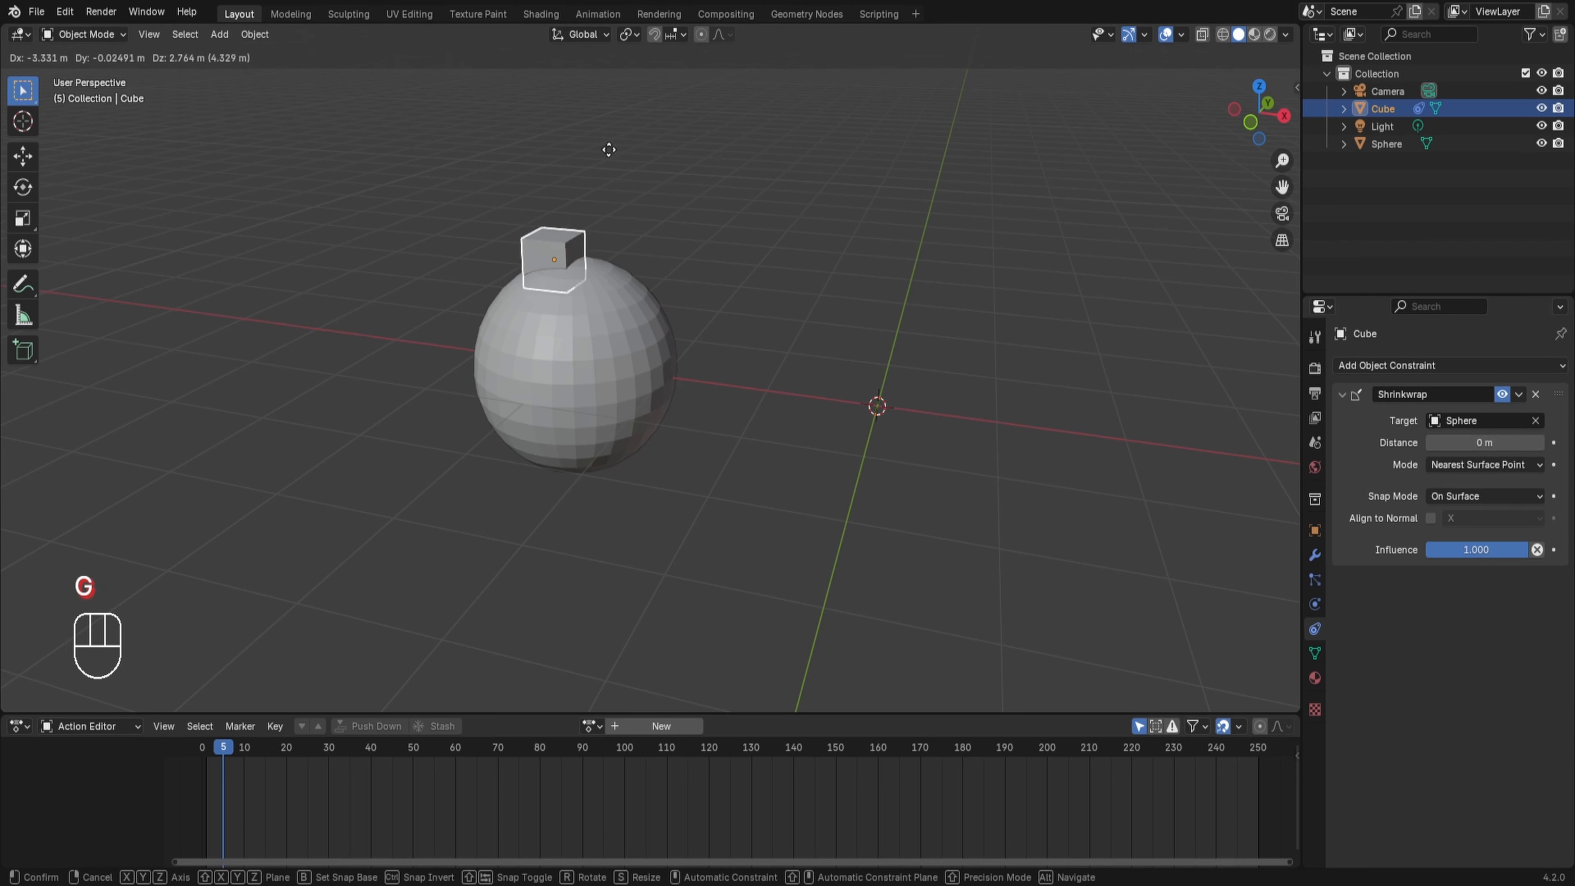
{"action": "right_click", "coordinate": [578, 465]}
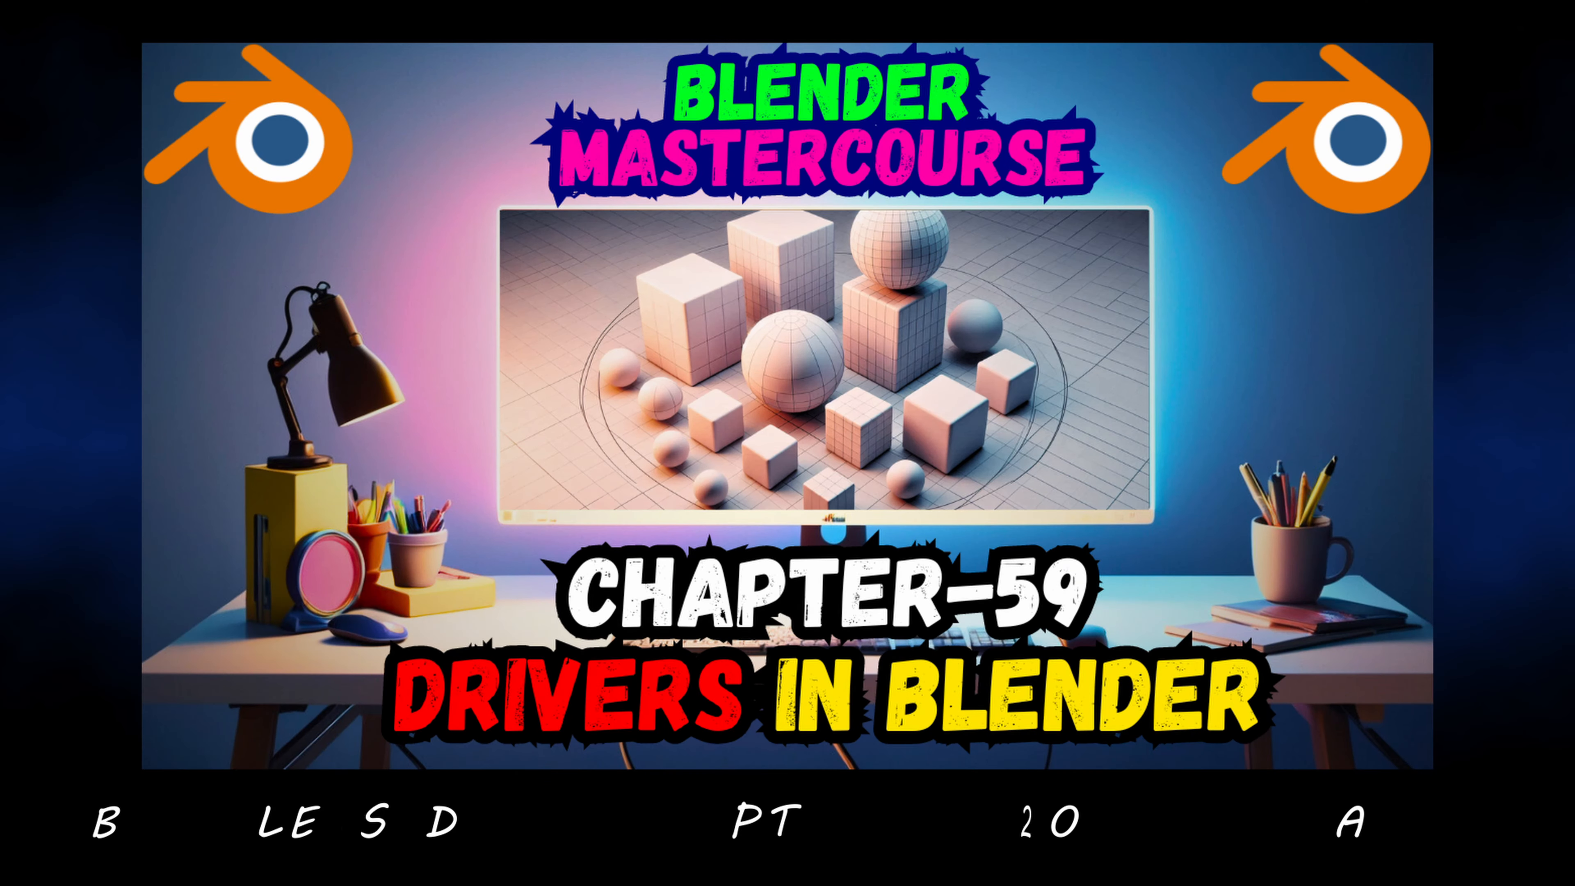